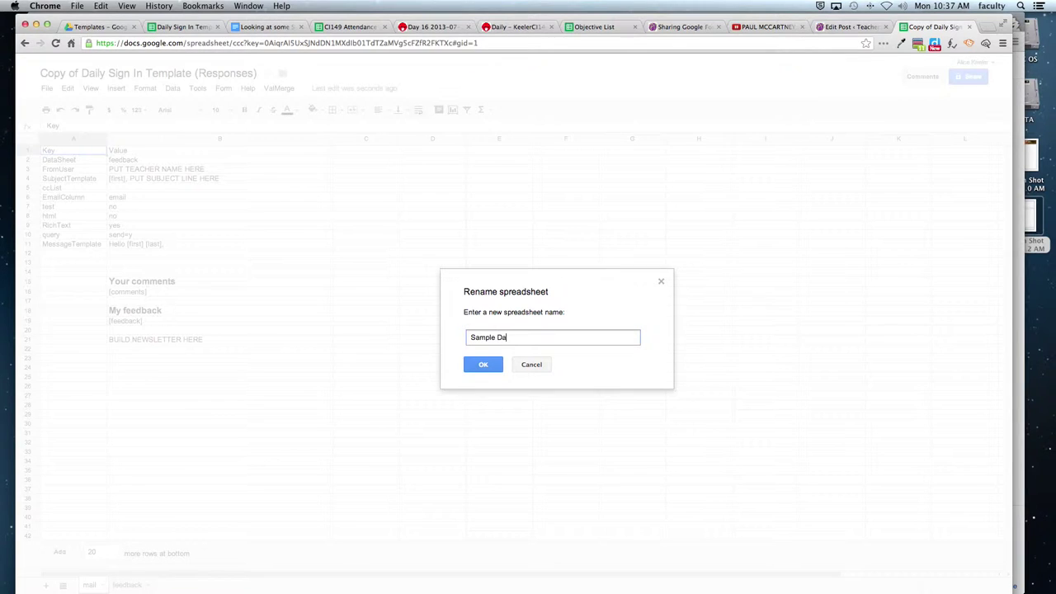
Finish typing 'Sample Daily Sign In' as the spreadsheet's new name and confirm it.
{"action": "type", "text": "gn In"}
{"action": "left_click", "coordinate": [483, 364]}
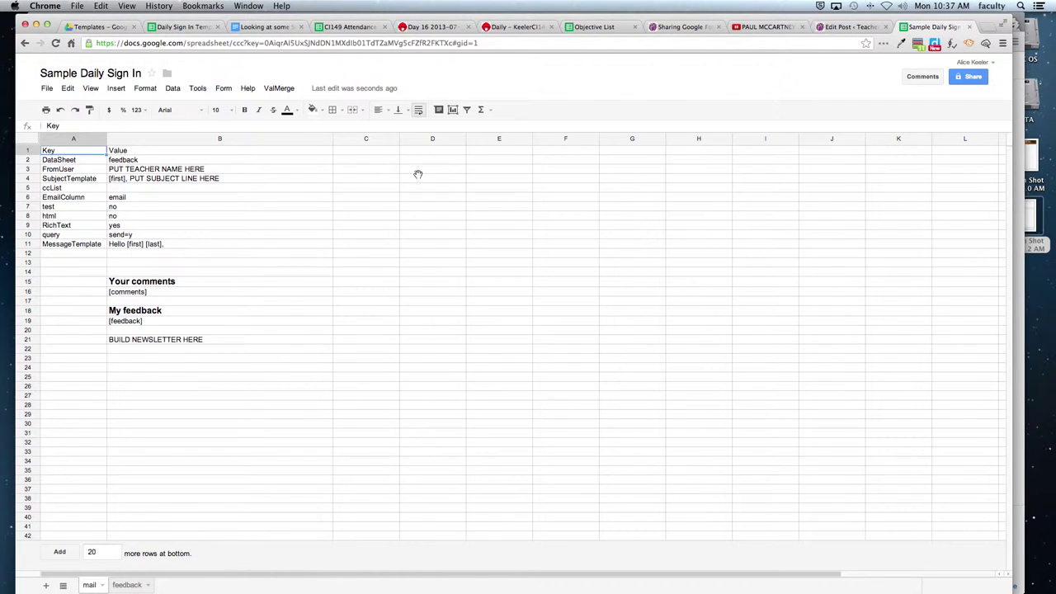
{"action": "left_click", "coordinate": [294, 218]}
{"action": "key", "text": "super+equal"}
{"action": "key", "text": "super+equal"}
{"action": "key", "text": "super+equal"}
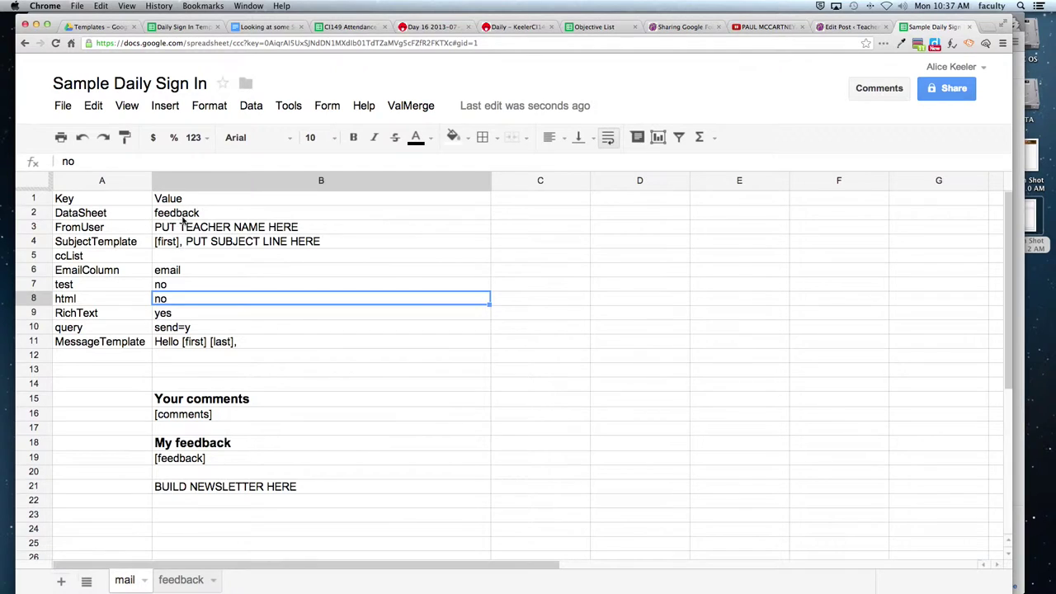
{"action": "left_click", "coordinate": [182, 216]}
{"action": "left_click", "coordinate": [106, 213]}
{"action": "left_click", "coordinate": [176, 213]}
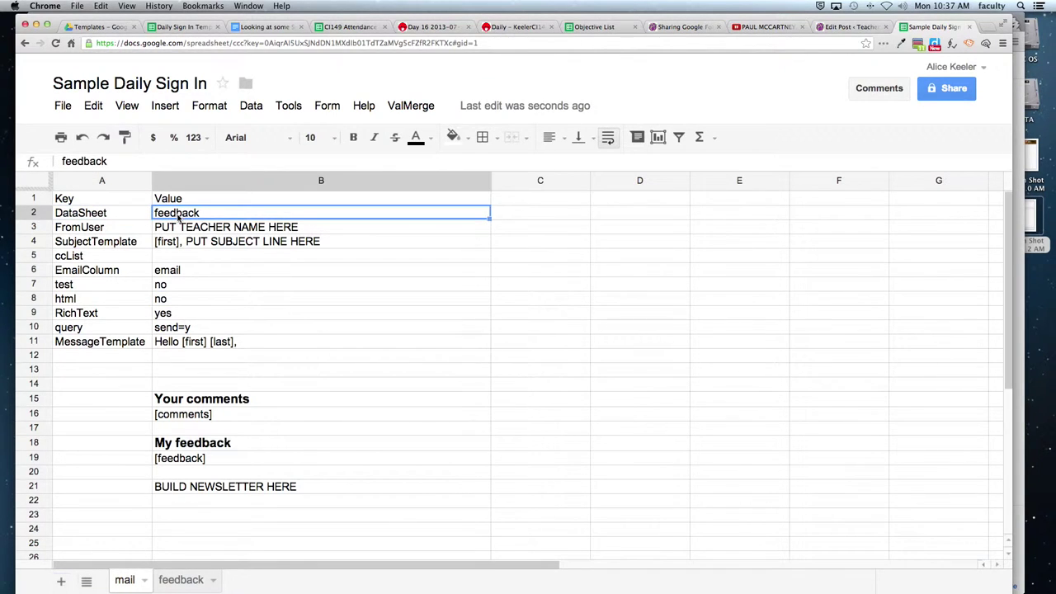
{"action": "left_click", "coordinate": [177, 581]}
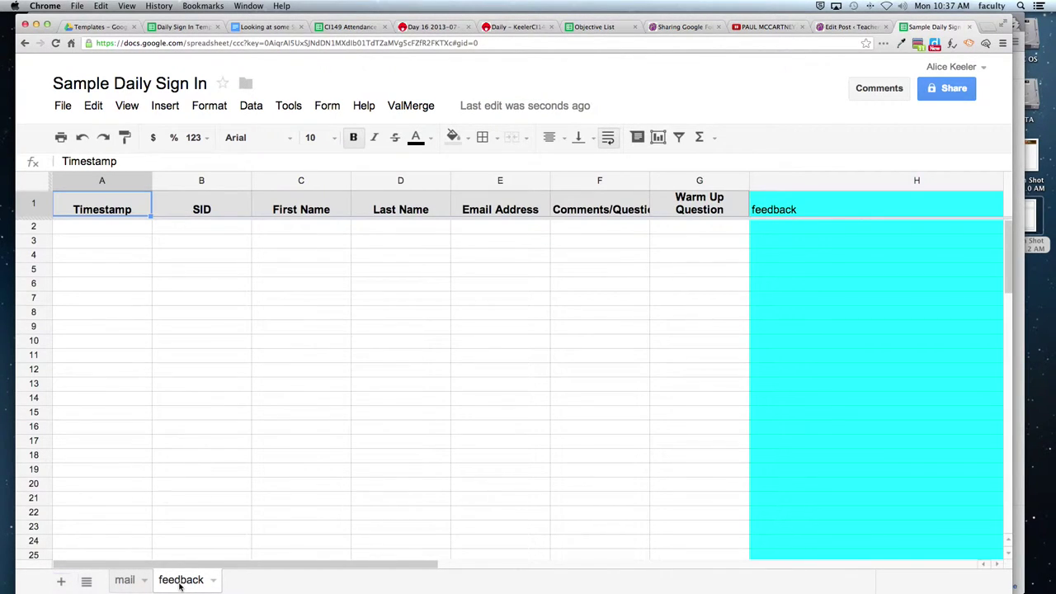
{"action": "left_click", "coordinate": [123, 581]}
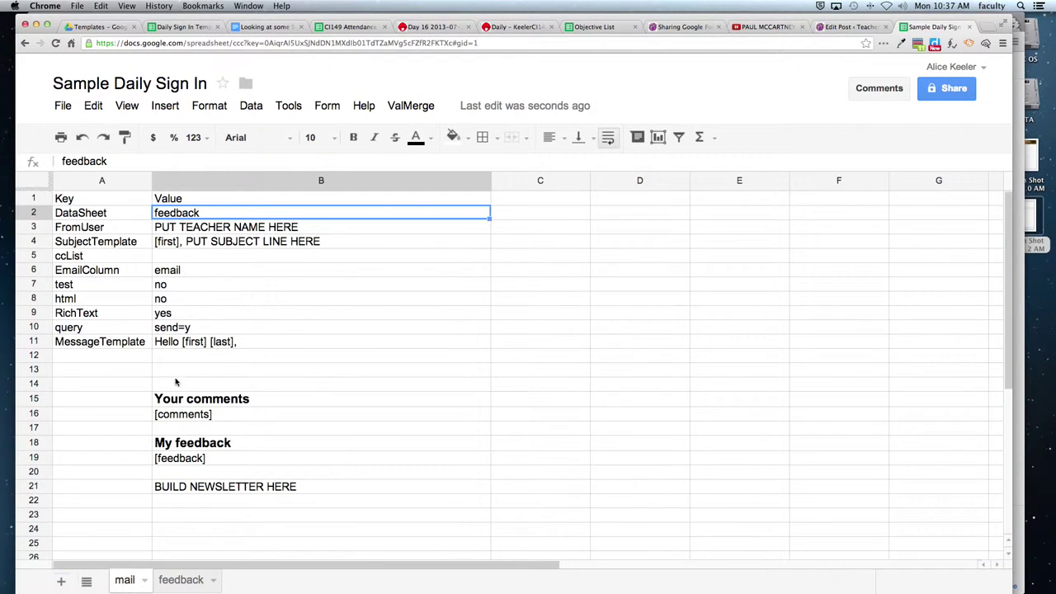
Enter the teacher's name as the FromUser value in B3.
{"action": "left_click", "coordinate": [182, 228]}
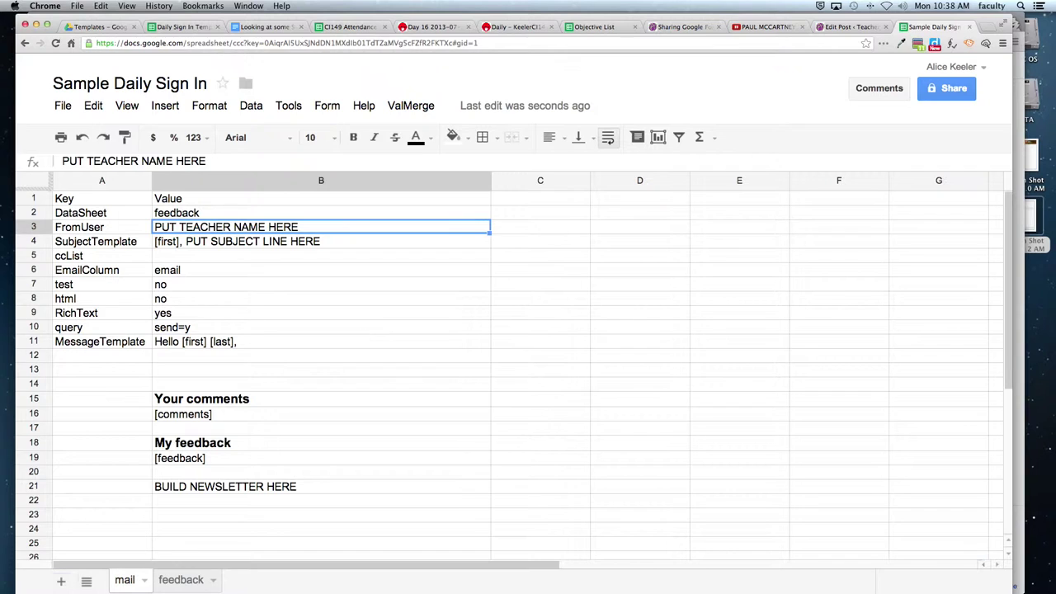
{"action": "type", "text": "Alice Keeler"}
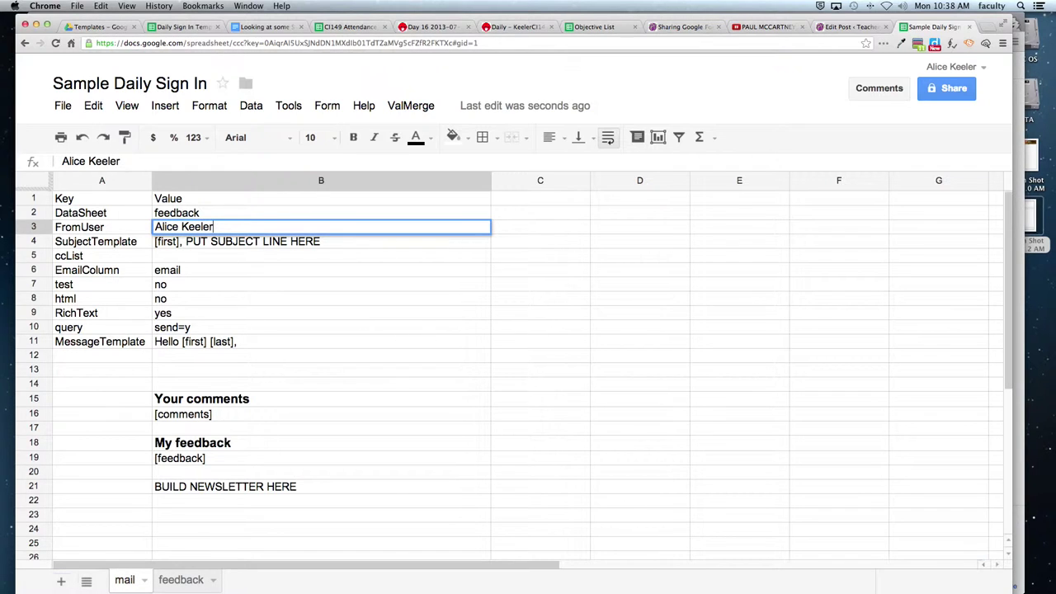
{"action": "key", "text": "Return"}
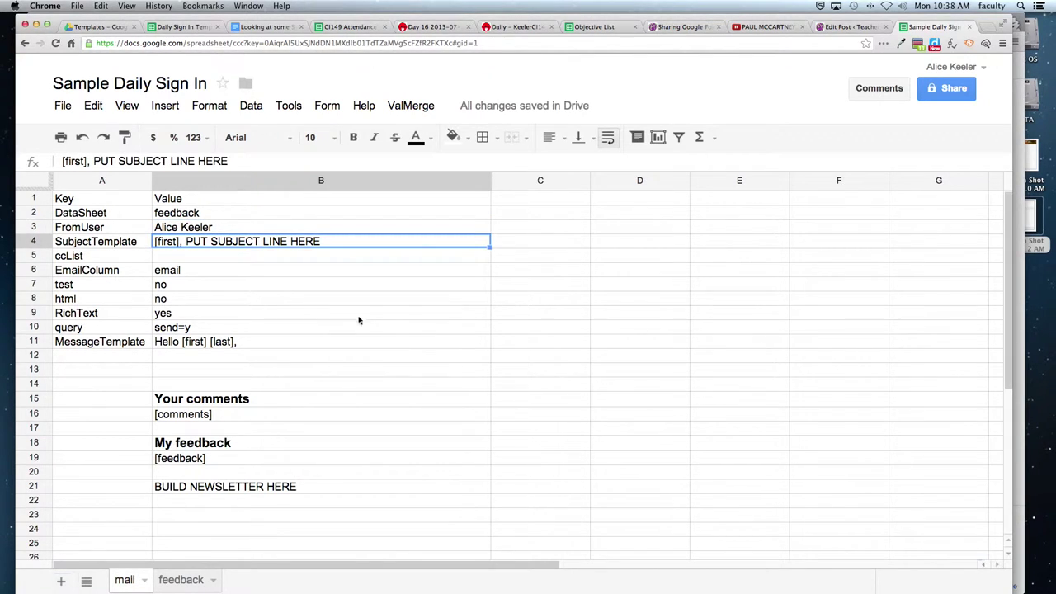
Replace the B4 subject placeholder with 'Your Daily Feedback from Math Class', keeping the [first] tag.
{"action": "double_click", "coordinate": [215, 244]}
{"action": "left_click_drag", "start_coordinate": [185, 241], "coordinate": [370, 258]}
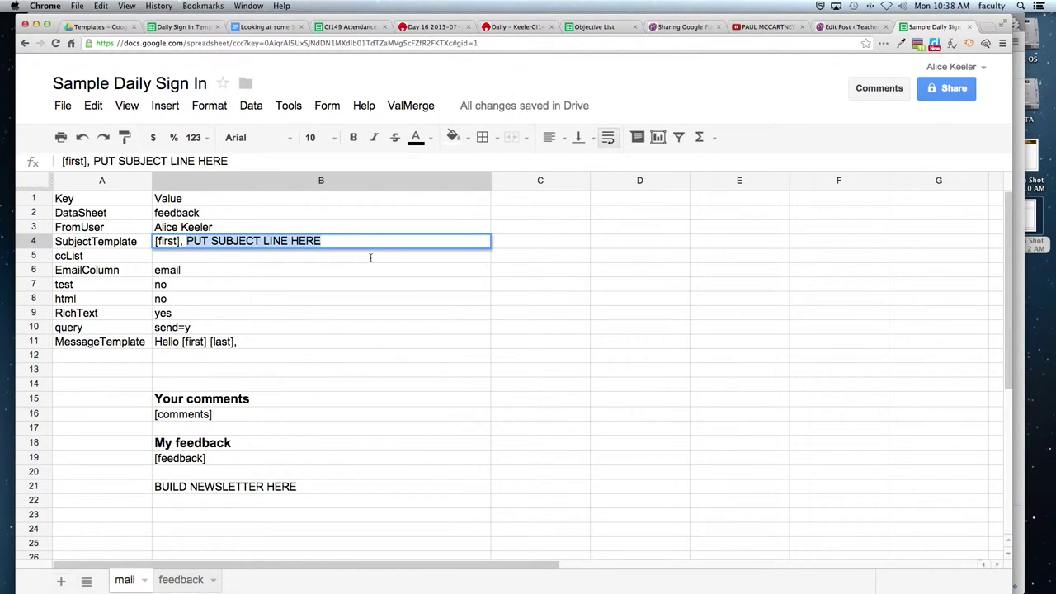
{"action": "type", "text": "Your Daily"}
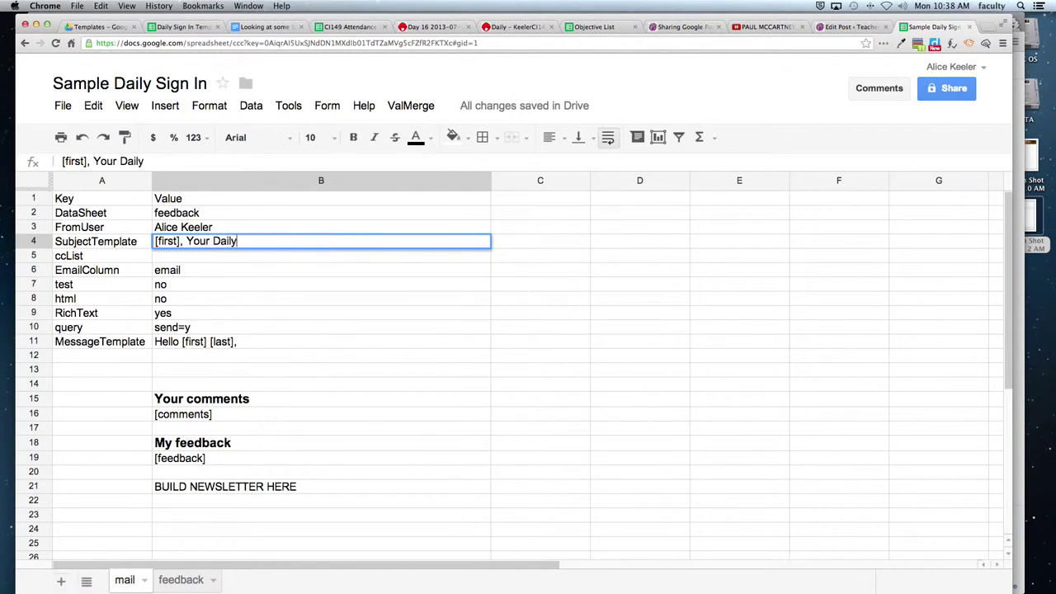
{"action": "type", "text": " Feedback from"}
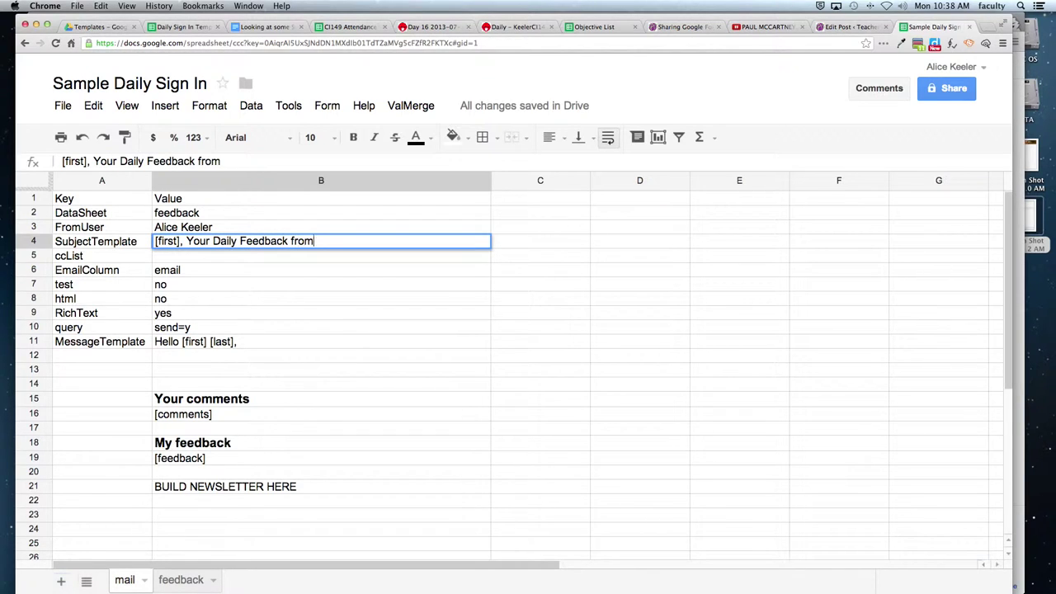
{"action": "type", "text": " Math Class"}
{"action": "key", "text": "Return"}
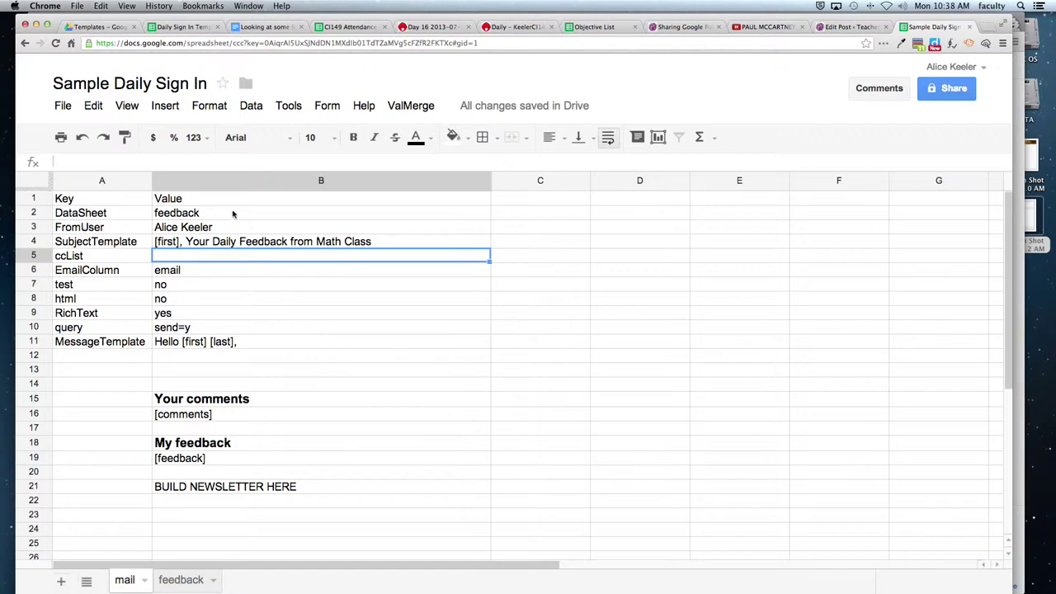
{"action": "left_click", "coordinate": [180, 244]}
{"action": "double_click", "coordinate": [180, 245]}
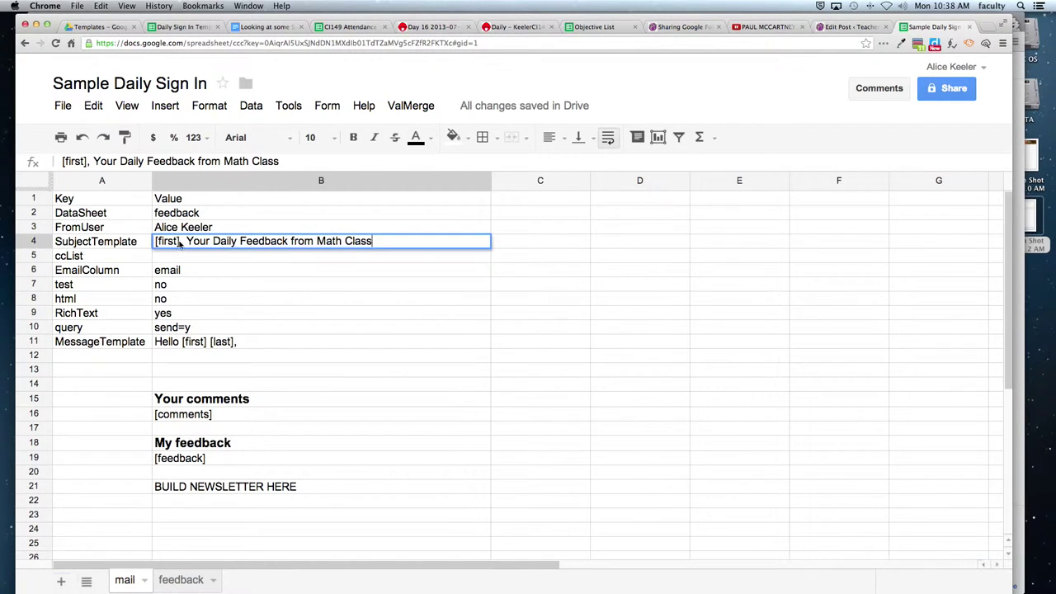
{"action": "left_click_drag", "start_coordinate": [181, 241], "coordinate": [155, 241]}
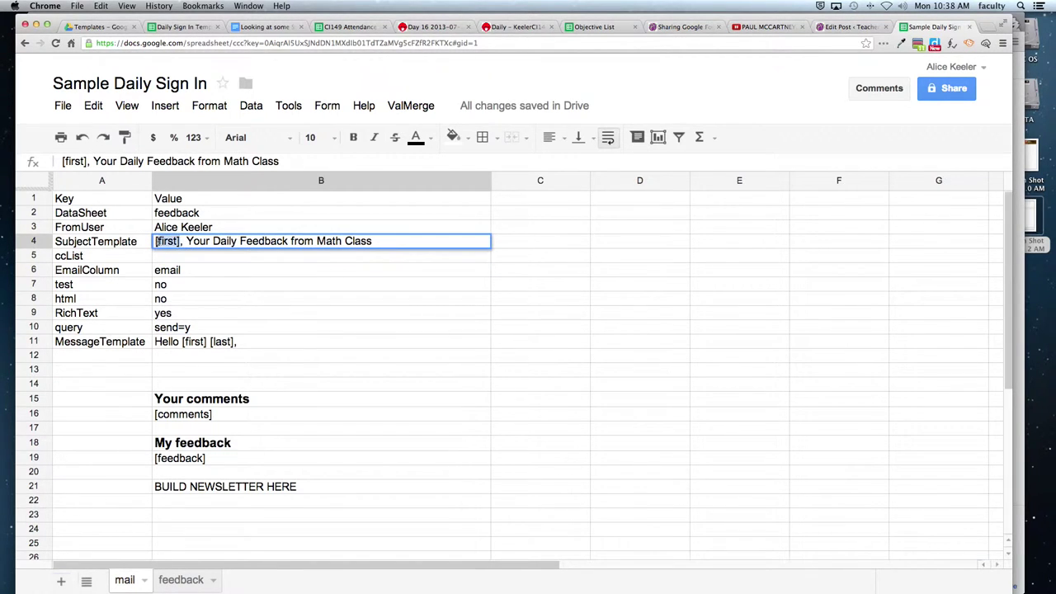
{"action": "left_click", "coordinate": [257, 327]}
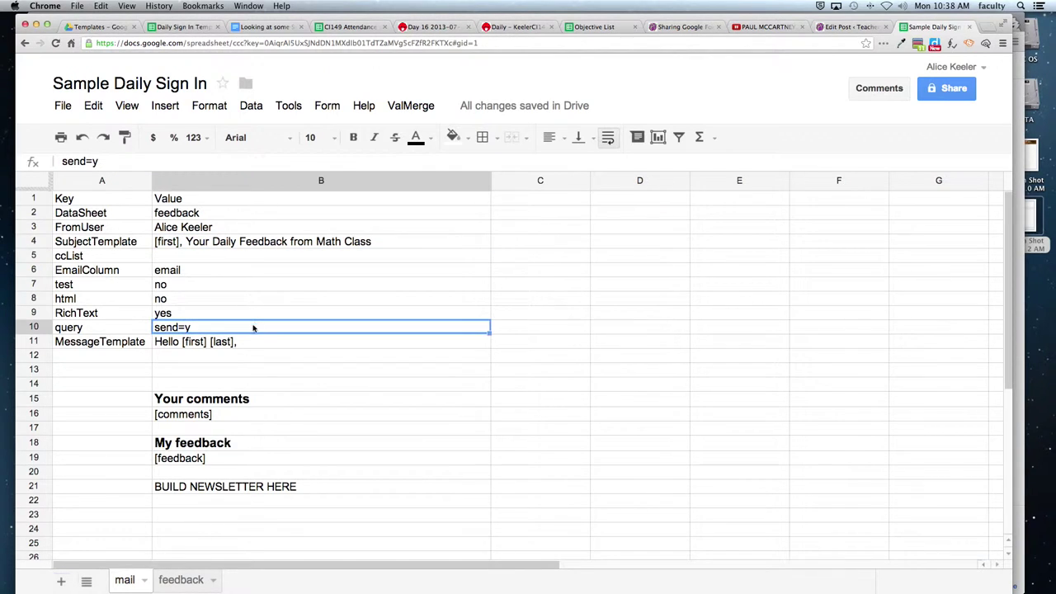
Go to the feedback sheet and review its headers from SID to Warm Up Question.
{"action": "left_click", "coordinate": [173, 582]}
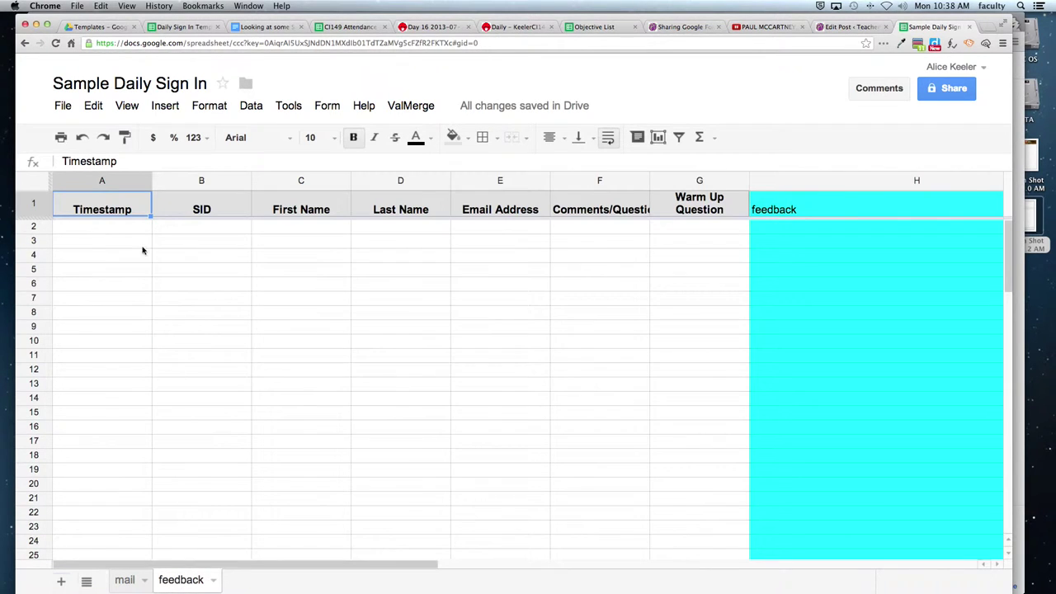
{"action": "left_click", "coordinate": [184, 206]}
{"action": "left_click", "coordinate": [279, 209]}
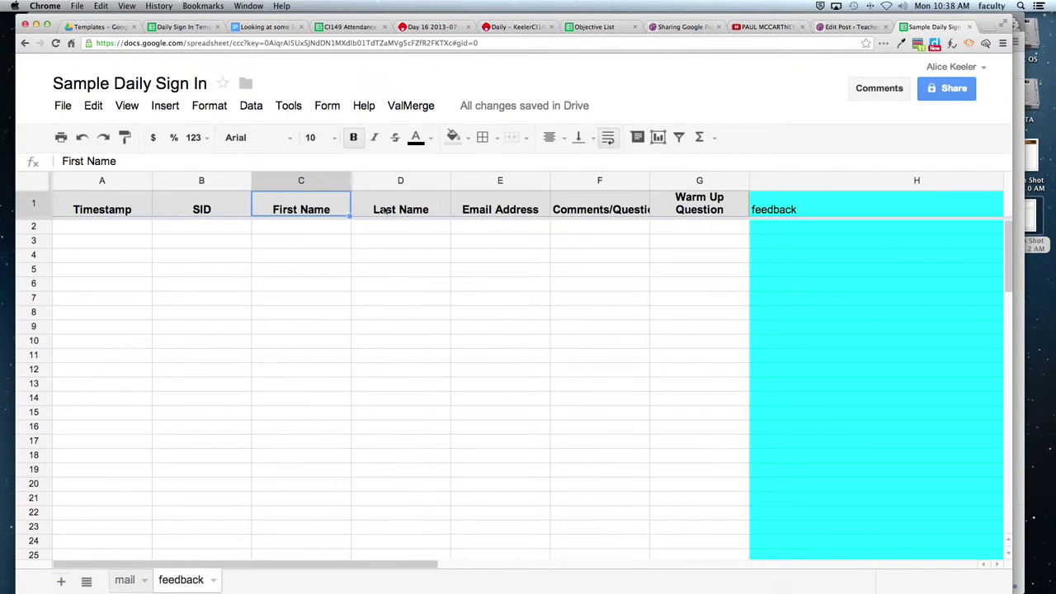
{"action": "left_click", "coordinate": [387, 212]}
{"action": "left_click", "coordinate": [500, 216]}
{"action": "left_click", "coordinate": [601, 216]}
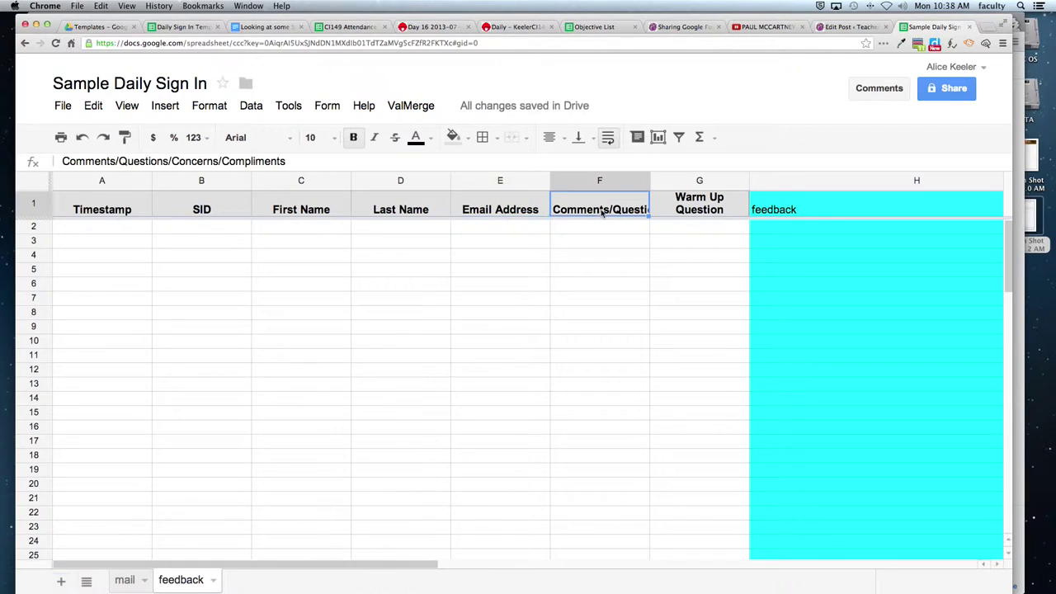
{"action": "left_click", "coordinate": [673, 215]}
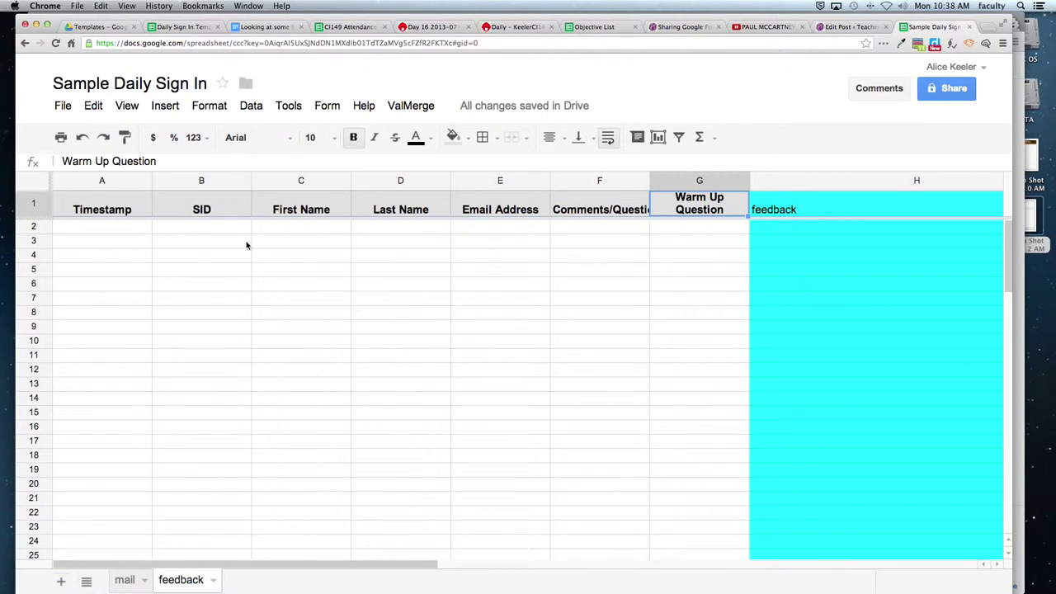
{"action": "left_click", "coordinate": [205, 216]}
Rename the C1 header to 'first', cancelling a stray entry in B2.
{"action": "key", "text": "Right"}
{"action": "type", "text": "f"}
{"action": "left_click", "coordinate": [199, 226]}
{"action": "type", "text": "rs`"}
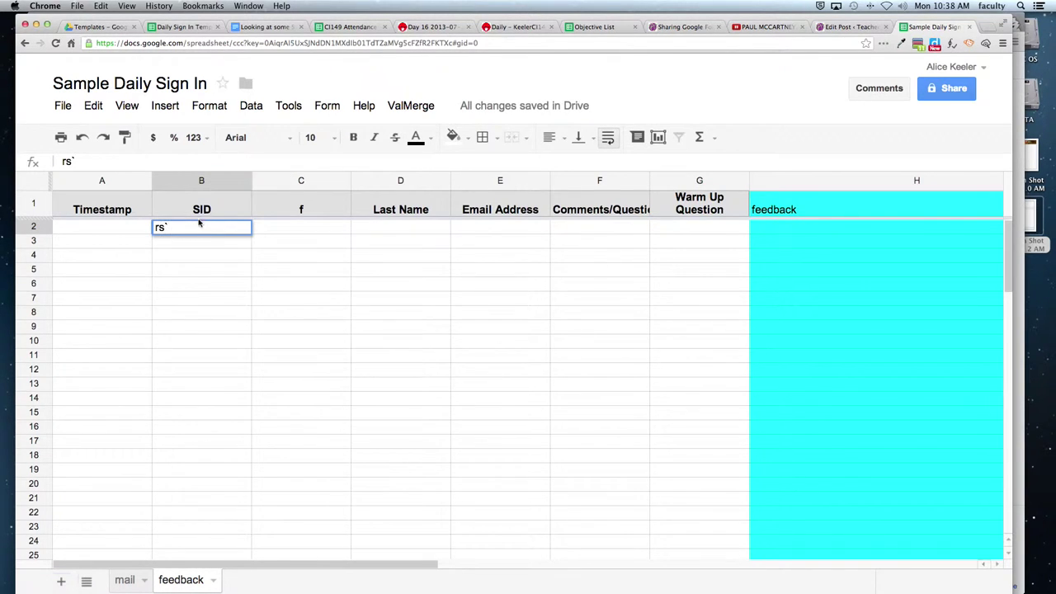
{"action": "key", "text": "Escape"}
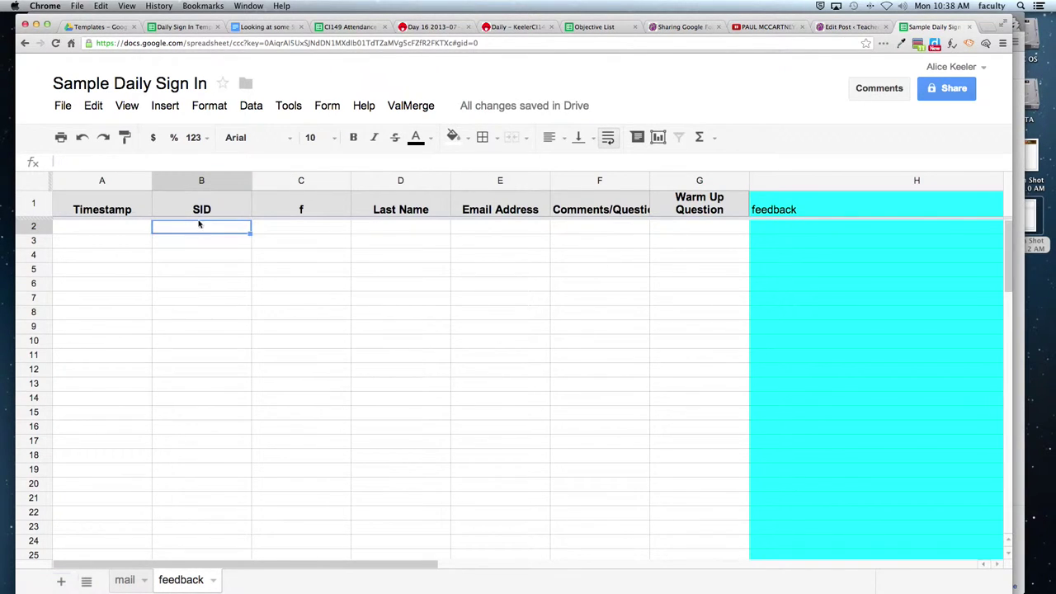
{"action": "left_click", "coordinate": [251, 207]}
{"action": "key", "text": "Return"}
{"action": "type", "text": "irst"}
{"action": "key", "text": "Tab"}
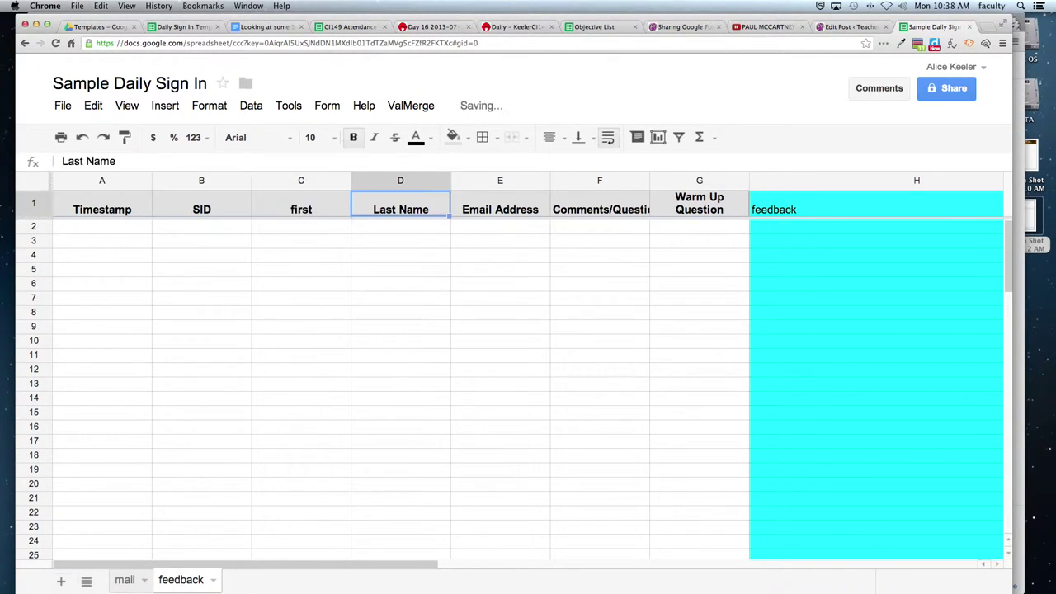
Rename headers D1–G1 to last, email, comments and warmup.
{"action": "key", "text": "BackSpace"}
{"action": "type", "text": "last"}
{"action": "key", "text": "Tab"}
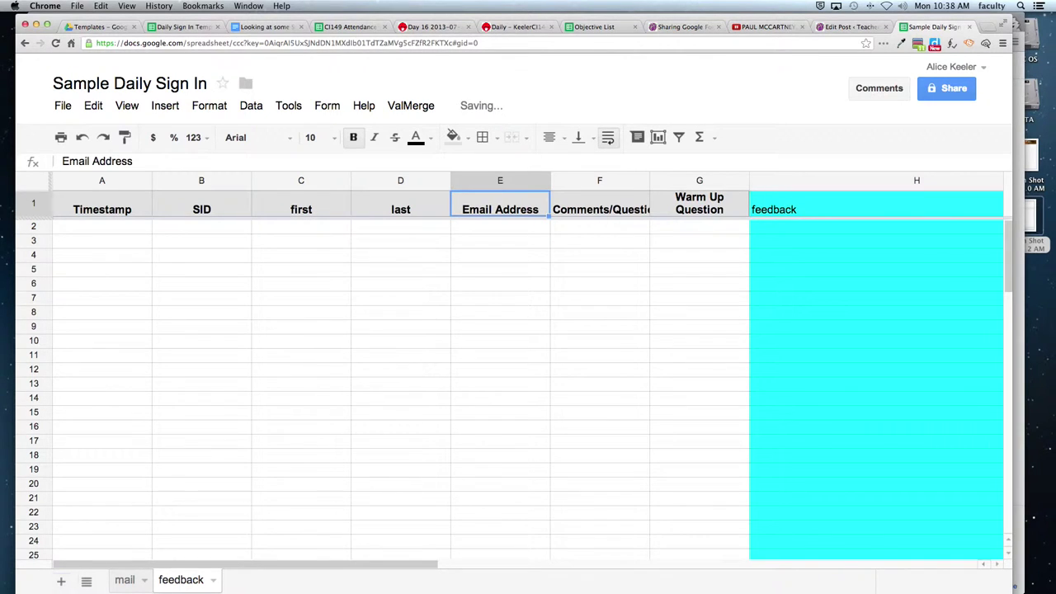
{"action": "type", "text": "email"}
{"action": "key", "text": "Tab"}
{"action": "type", "text": "comments"}
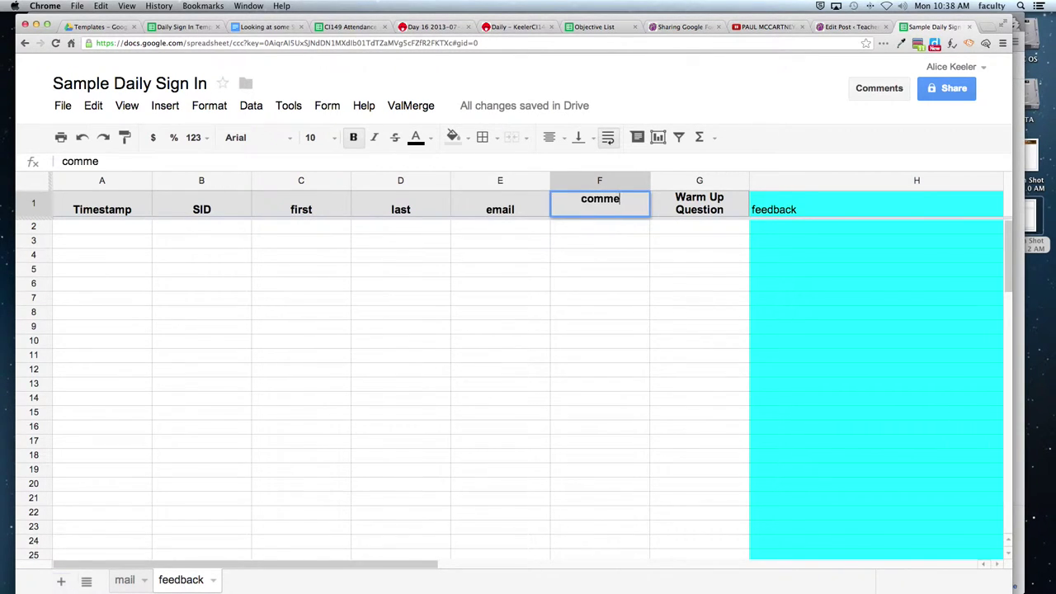
{"action": "key", "text": "Tab"}
{"action": "type", "text": "warmup"}
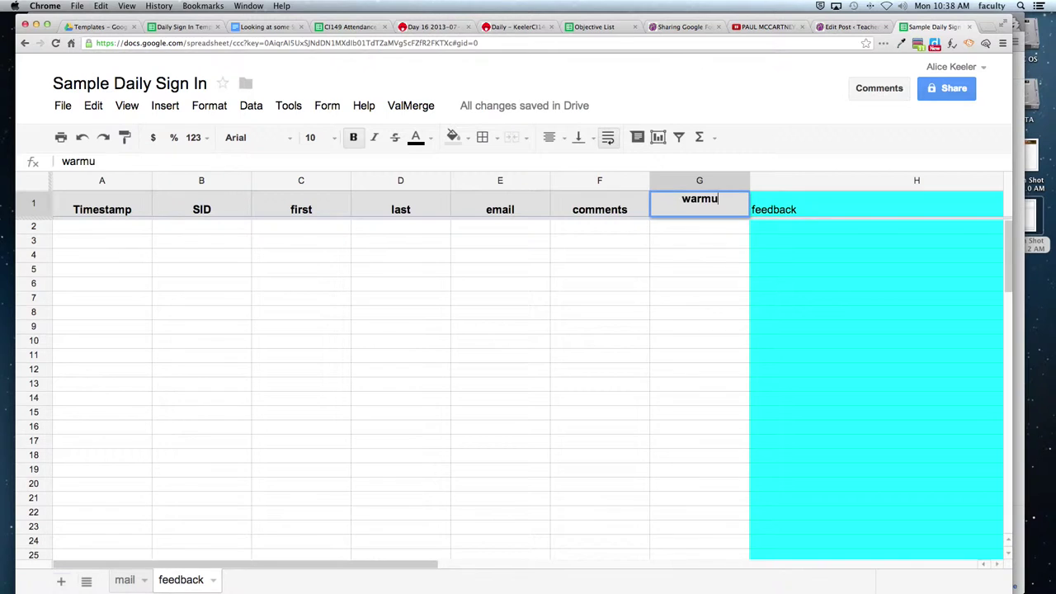
{"action": "key", "text": "Tab"}
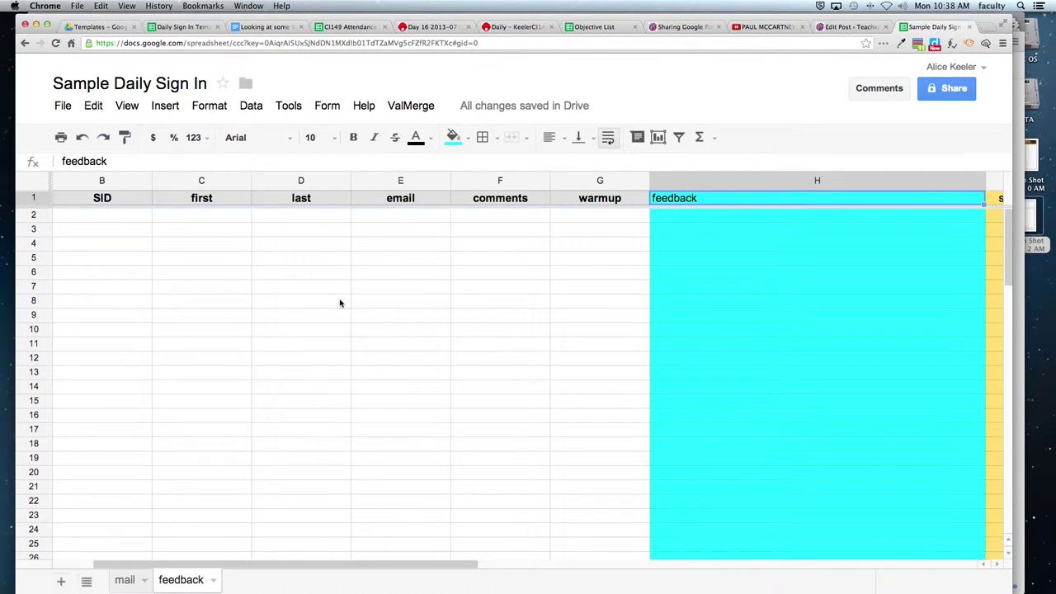
{"action": "key", "text": "Tab"}
{"action": "left_click", "coordinate": [718, 198]}
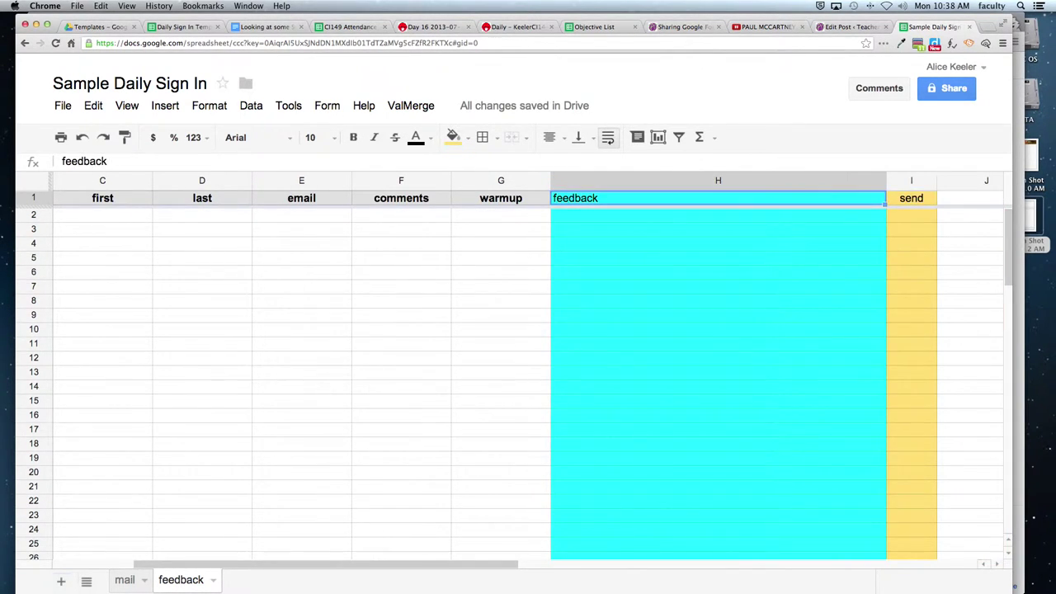
{"action": "left_click", "coordinate": [911, 198]}
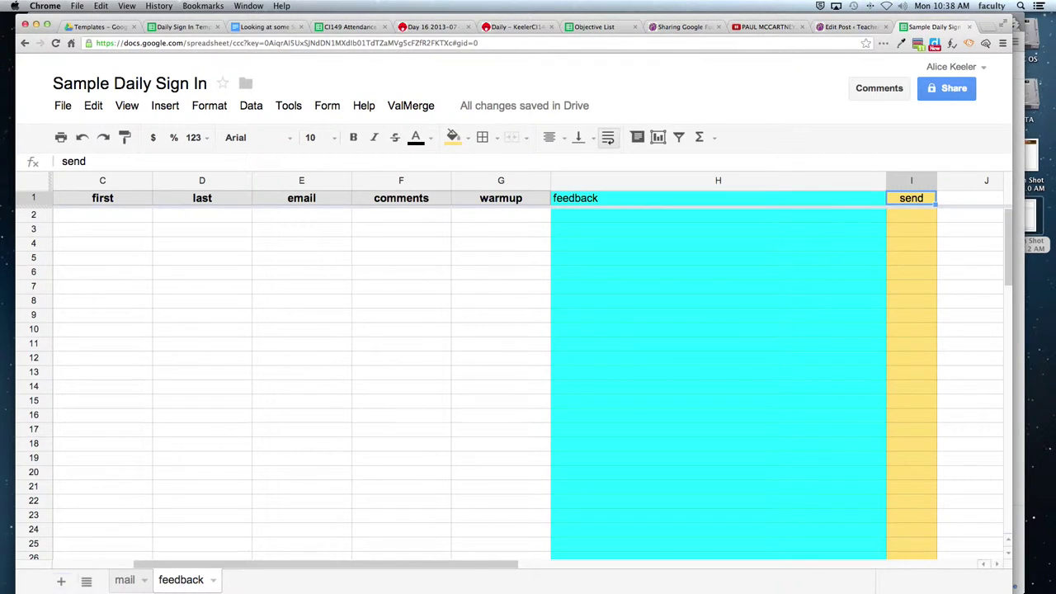
{"action": "left_click_drag", "start_coordinate": [166, 570], "coordinate": [82, 569]}
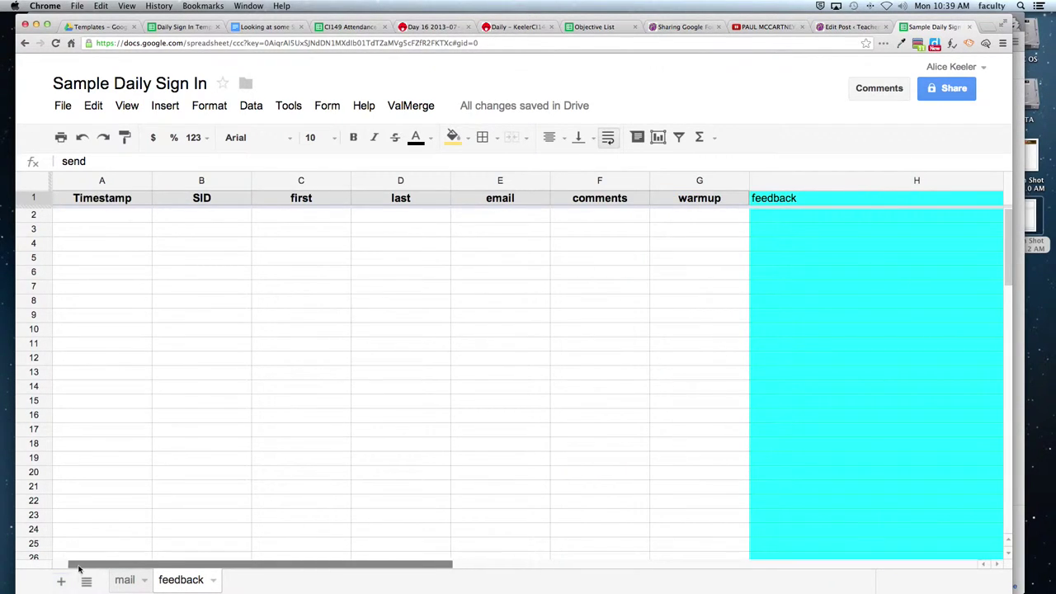
Check that the EmailColumn value 'email' matches the feedback sheet's email header.
{"action": "left_click", "coordinate": [185, 204]}
{"action": "left_click", "coordinate": [267, 202]}
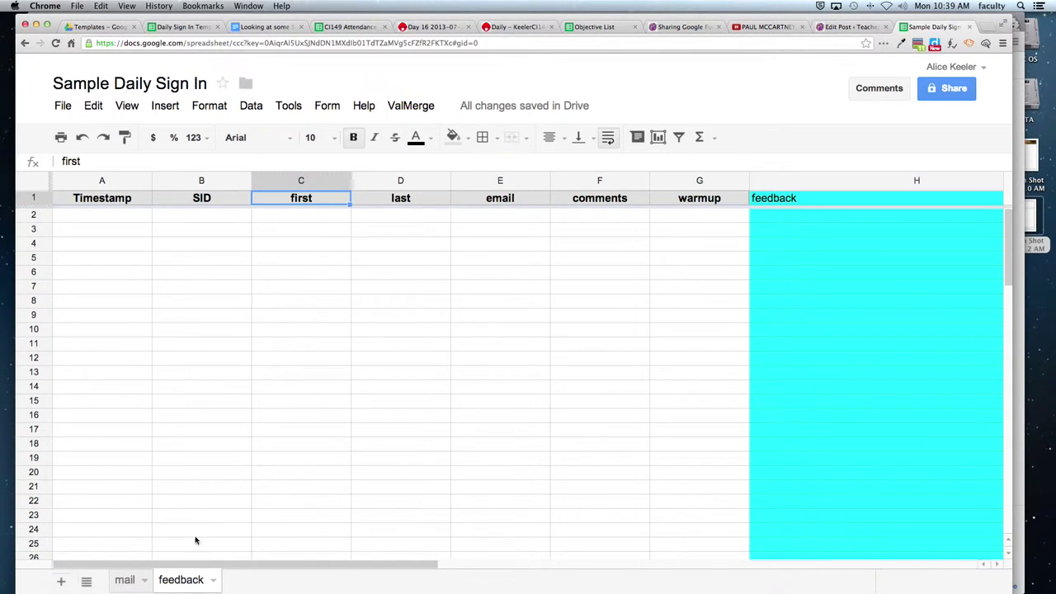
{"action": "left_click", "coordinate": [124, 581]}
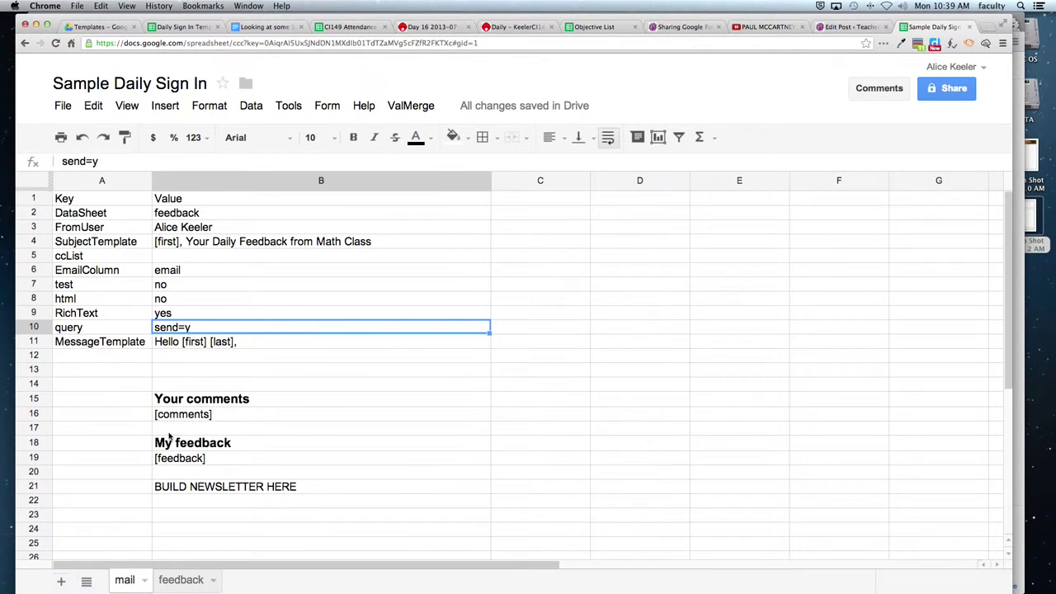
{"action": "left_click", "coordinate": [179, 276]}
{"action": "left_click", "coordinate": [106, 276]}
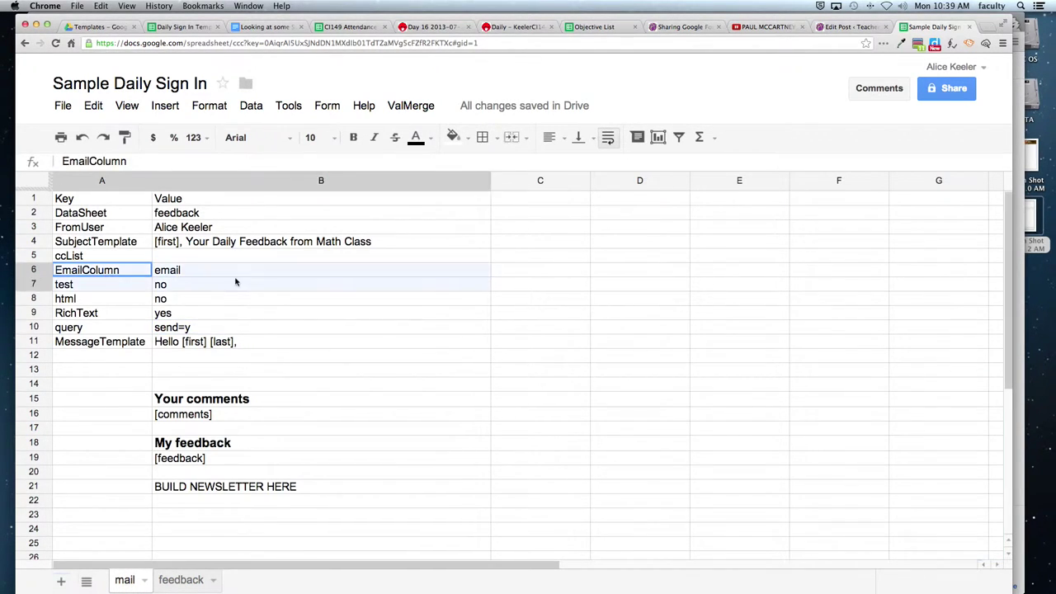
{"action": "left_click", "coordinate": [235, 282], "text": "shift"}
{"action": "left_click", "coordinate": [229, 274]}
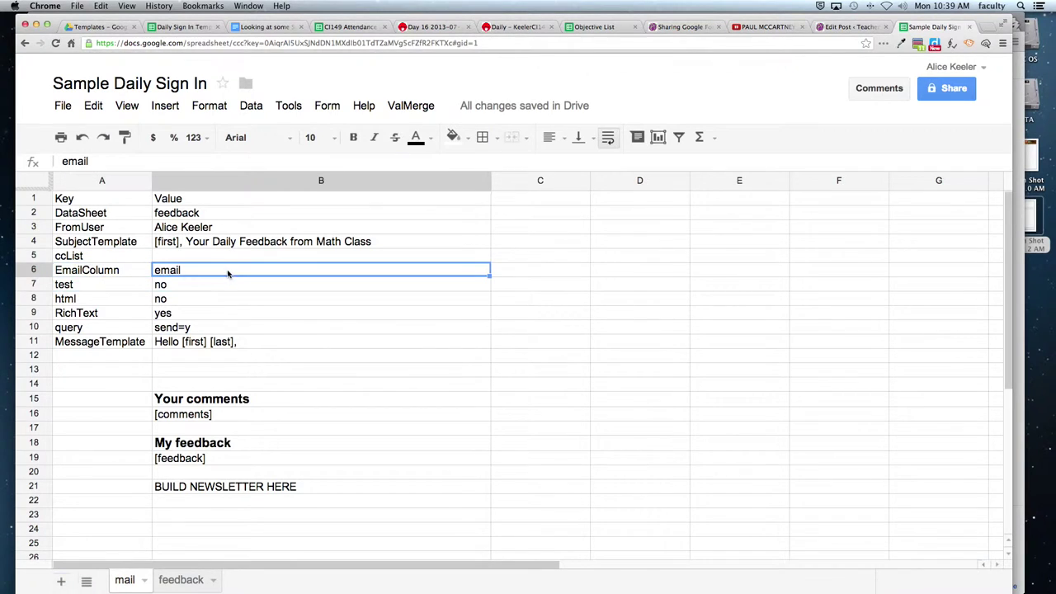
{"action": "left_click", "coordinate": [168, 581]}
{"action": "left_click", "coordinate": [490, 202]}
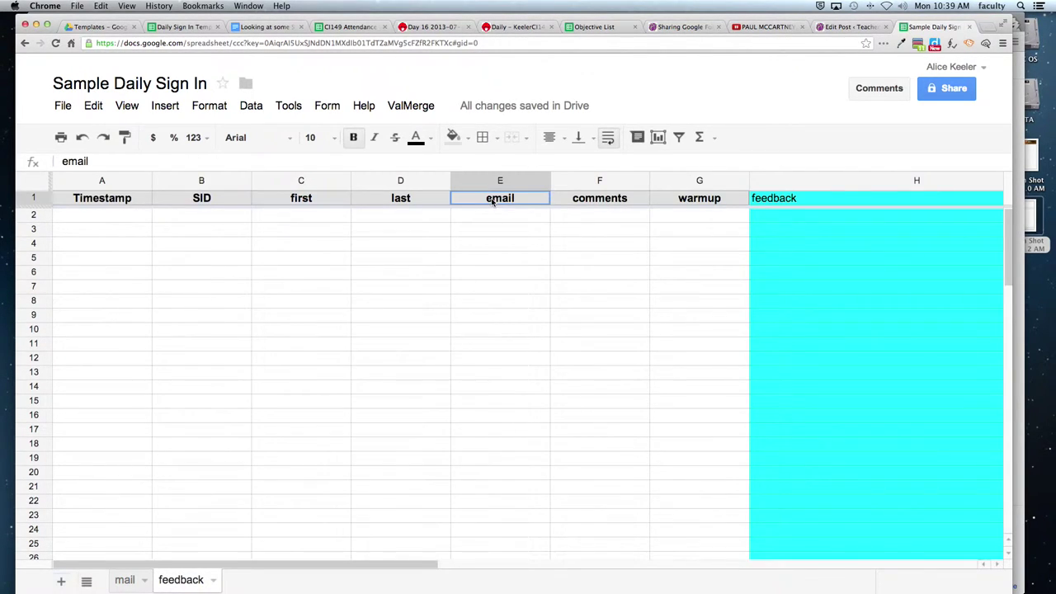
{"action": "left_click", "coordinate": [124, 580]}
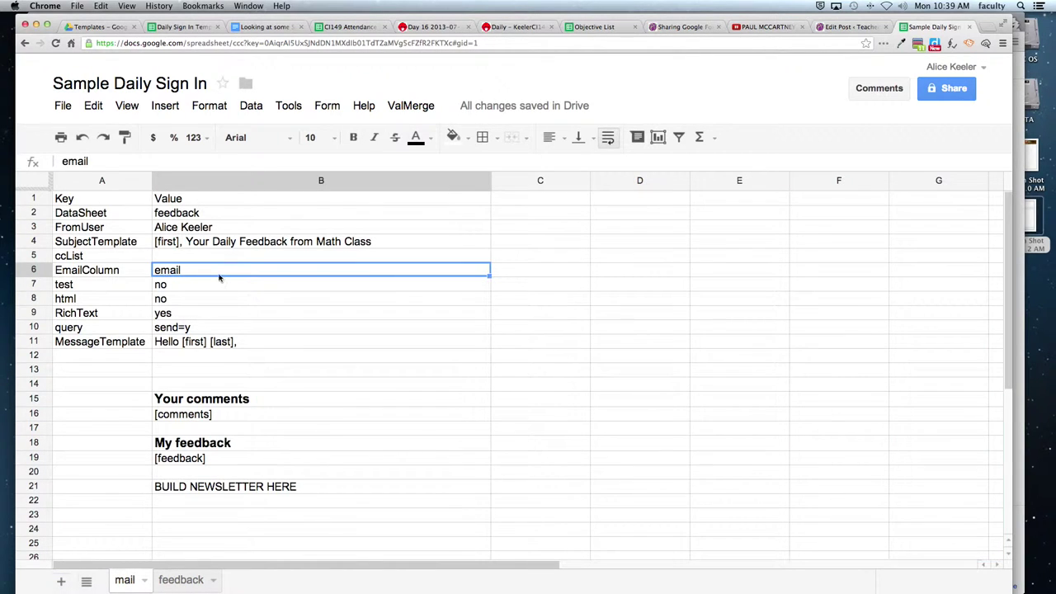
Clear the send=y query value in B10 on the mail sheet.
{"action": "left_click", "coordinate": [181, 328]}
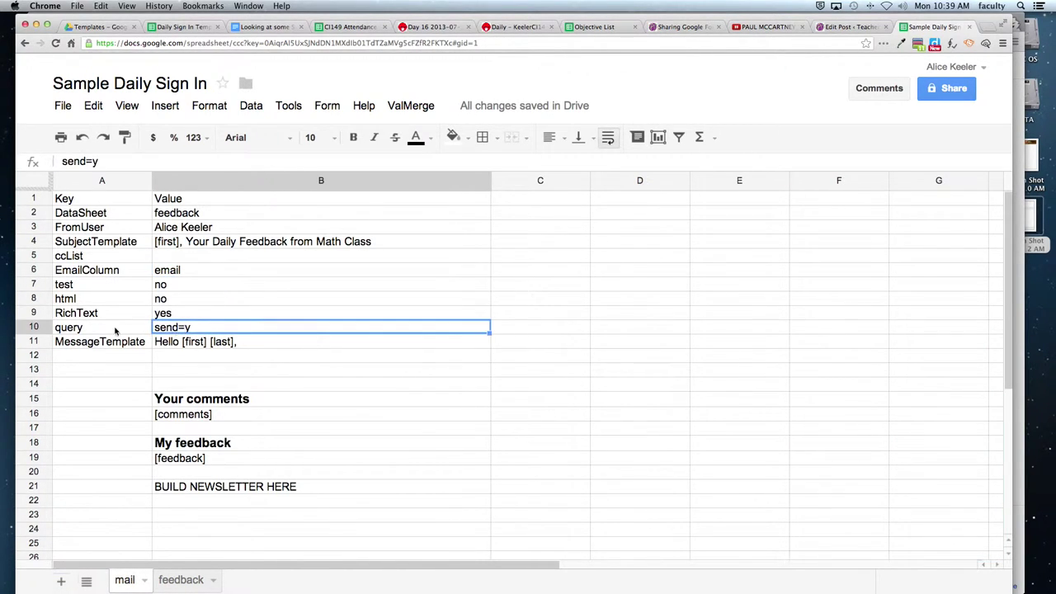
{"action": "left_click_drag", "start_coordinate": [116, 330], "coordinate": [198, 330]}
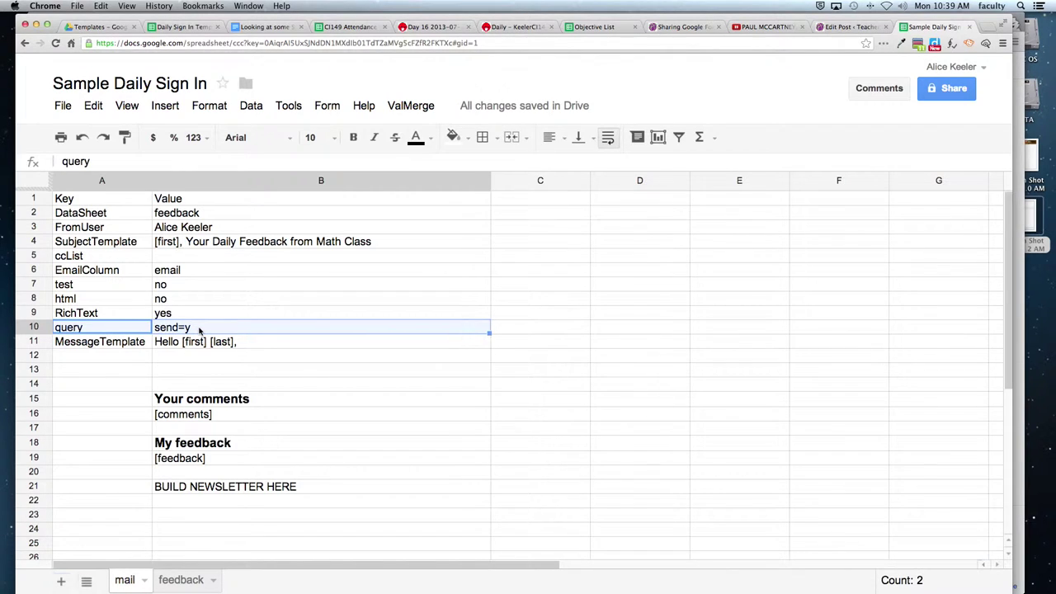
{"action": "left_click", "coordinate": [198, 328]}
{"action": "key", "text": "BackSpace"}
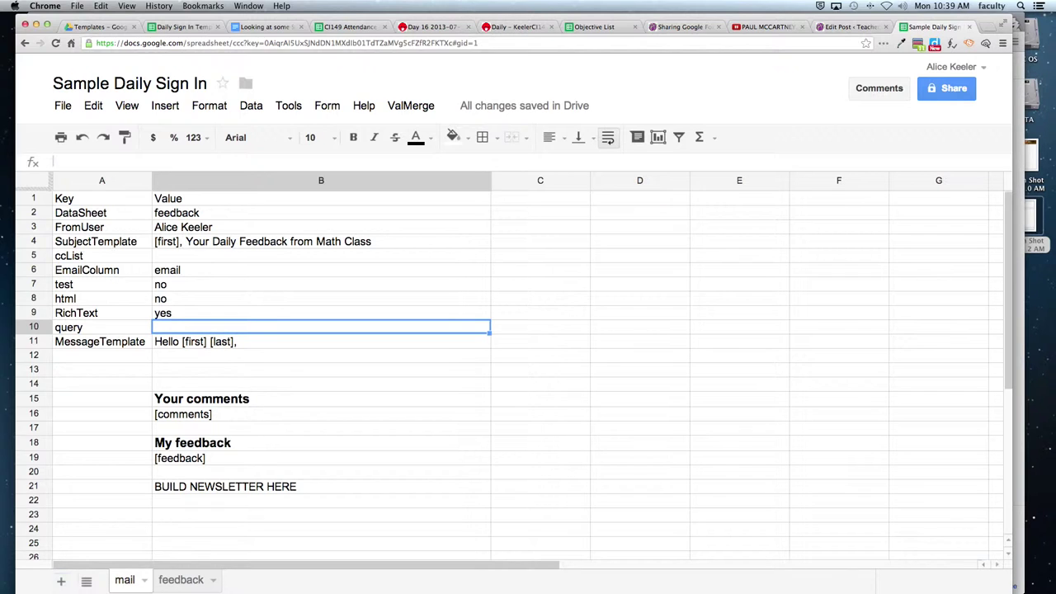
Undo the deletion to restore send=y, then go to the feedback sheet's feedback column.
{"action": "key", "text": "super+z"}
{"action": "left_click", "coordinate": [207, 371]}
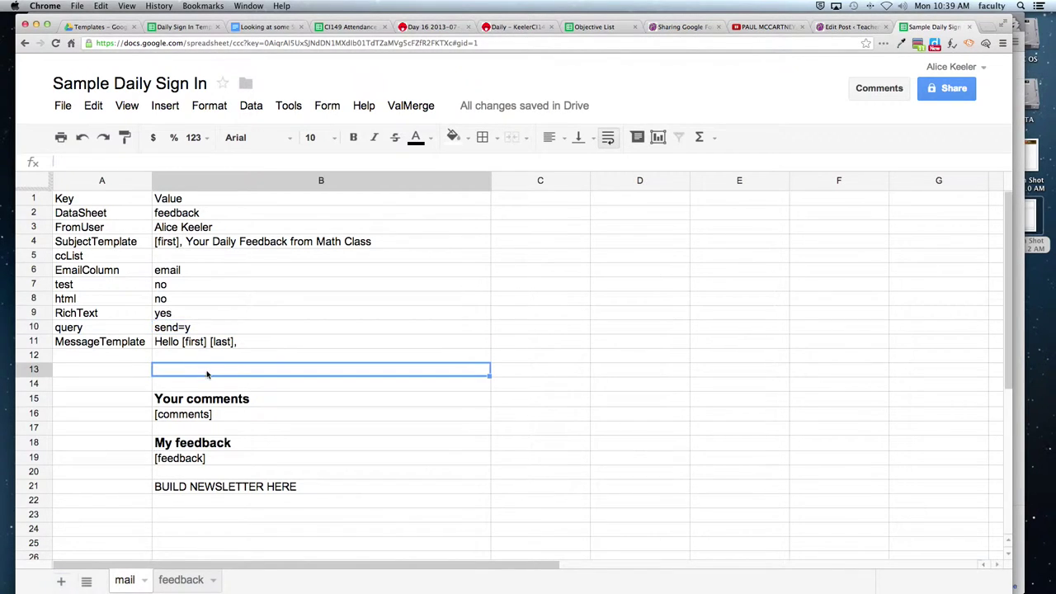
{"action": "left_click", "coordinate": [177, 581]}
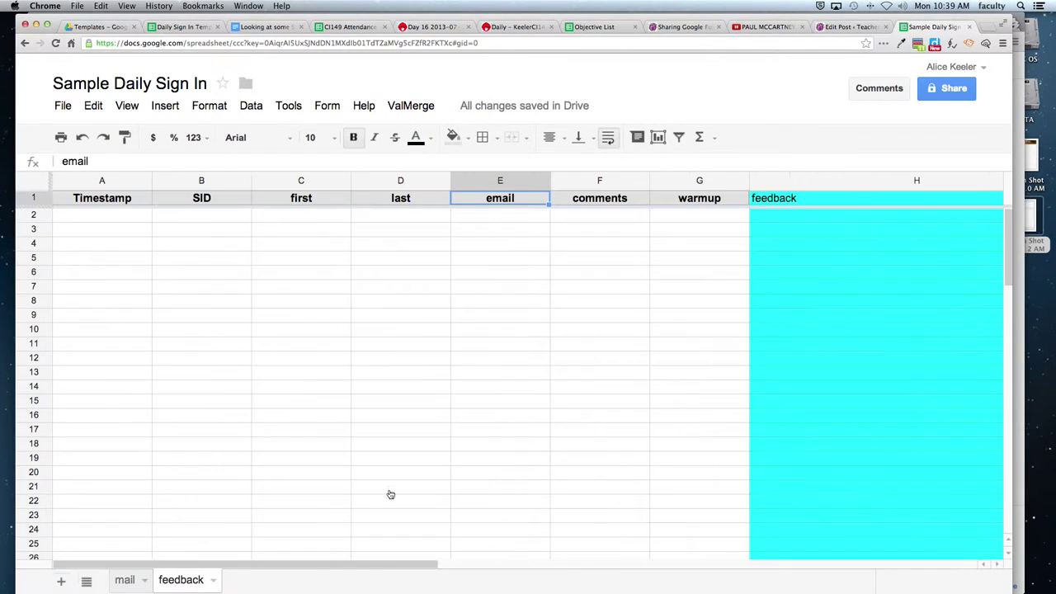
{"action": "left_click", "coordinate": [757, 291]}
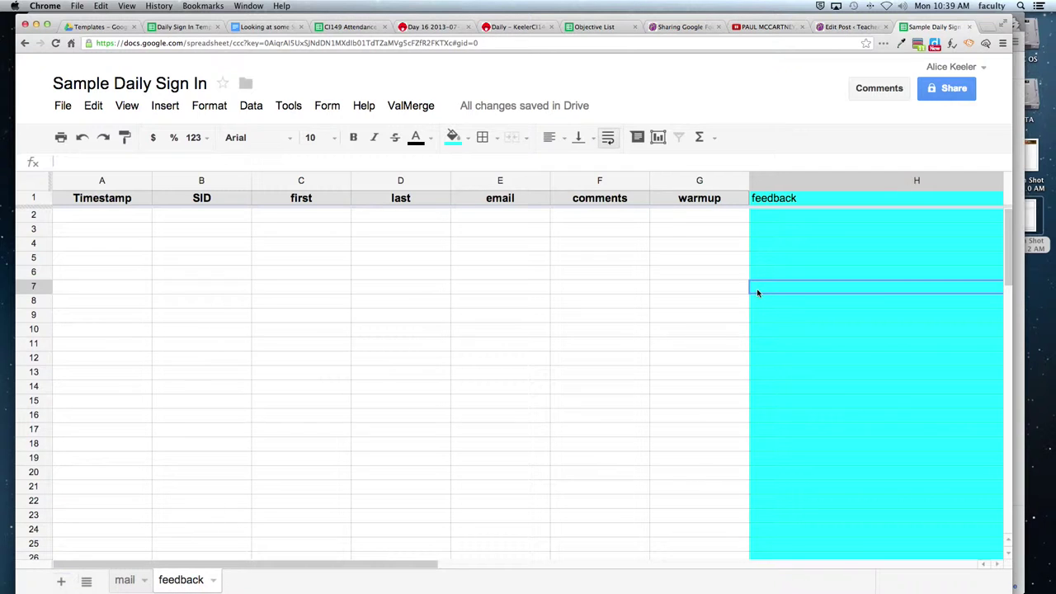
{"action": "key", "text": "Right"}
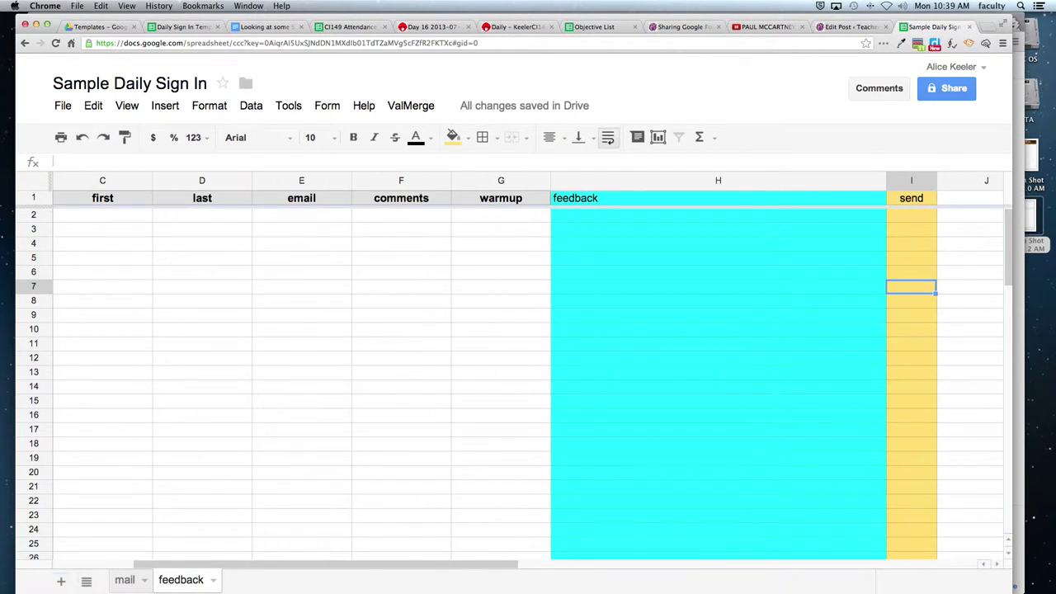
{"action": "key", "text": "Up"}
{"action": "key", "text": "Up"}
{"action": "key", "text": "Up"}
{"action": "key", "text": "Up"}
{"action": "key", "text": "Up"}
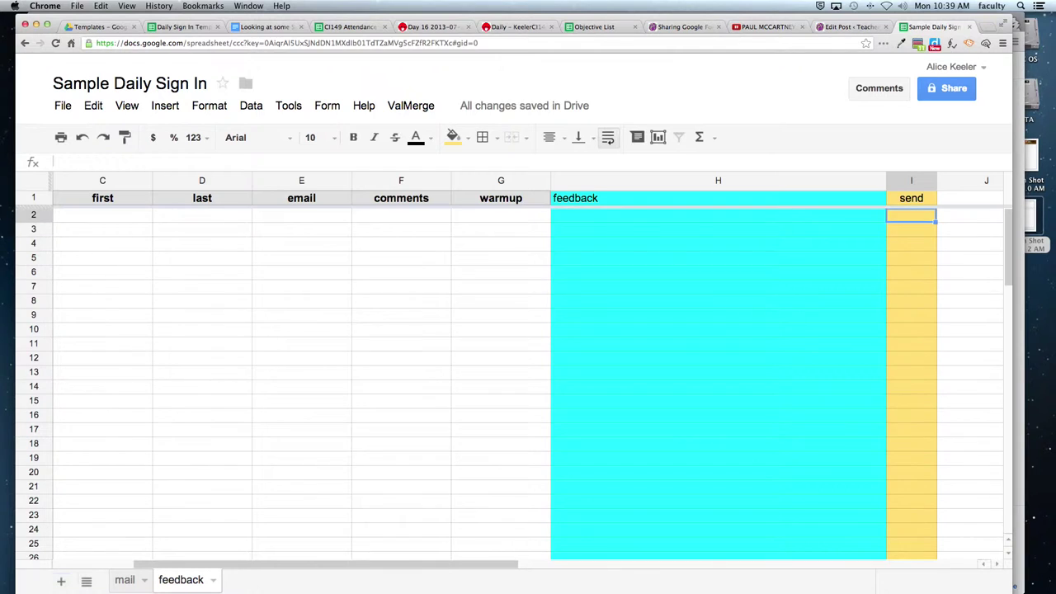
{"action": "type", "text": "y y y y y "}
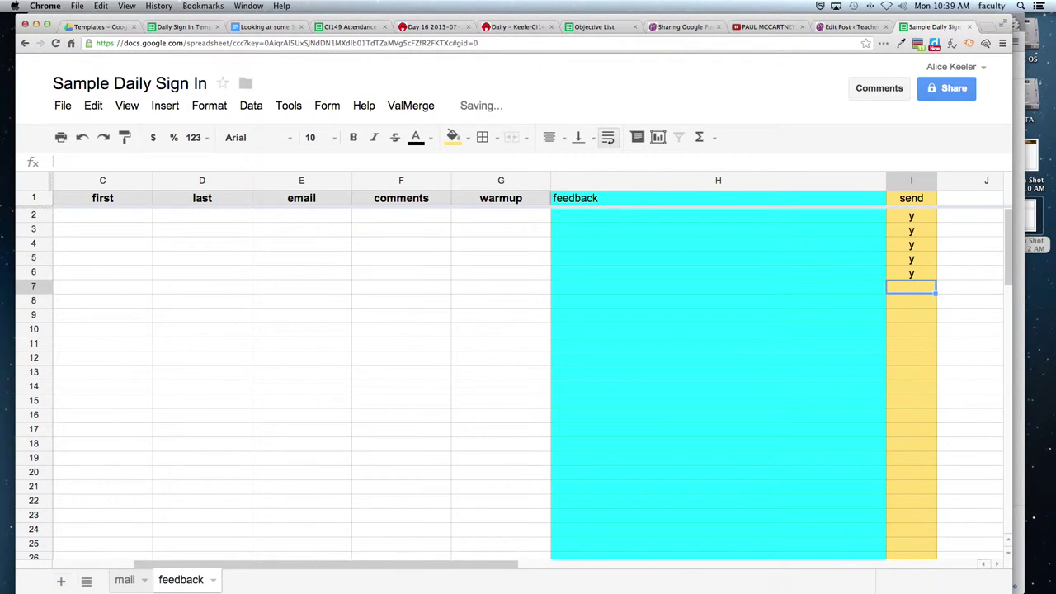
{"action": "type", "text": "y y y"}
{"action": "key", "text": "Return"}
{"action": "type", "text": "y"}
{"action": "key", "text": "Return"}
{"action": "type", "text": "y"}
{"action": "key", "text": "Return"}
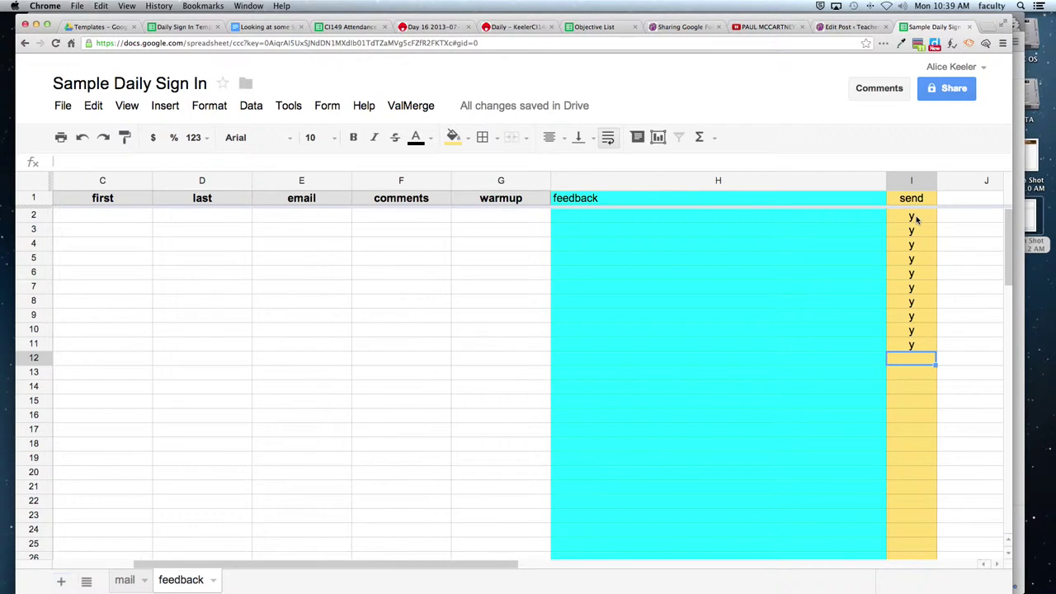
{"action": "left_click_drag", "start_coordinate": [916, 218], "coordinate": [904, 410]}
{"action": "key", "text": "Delete"}
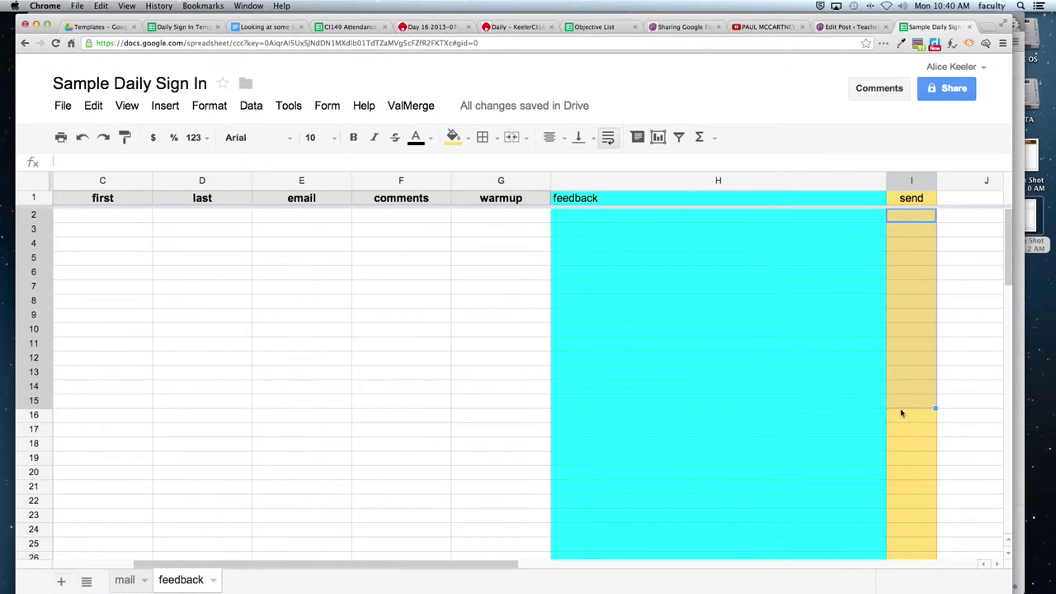
{"action": "left_click", "coordinate": [800, 406]}
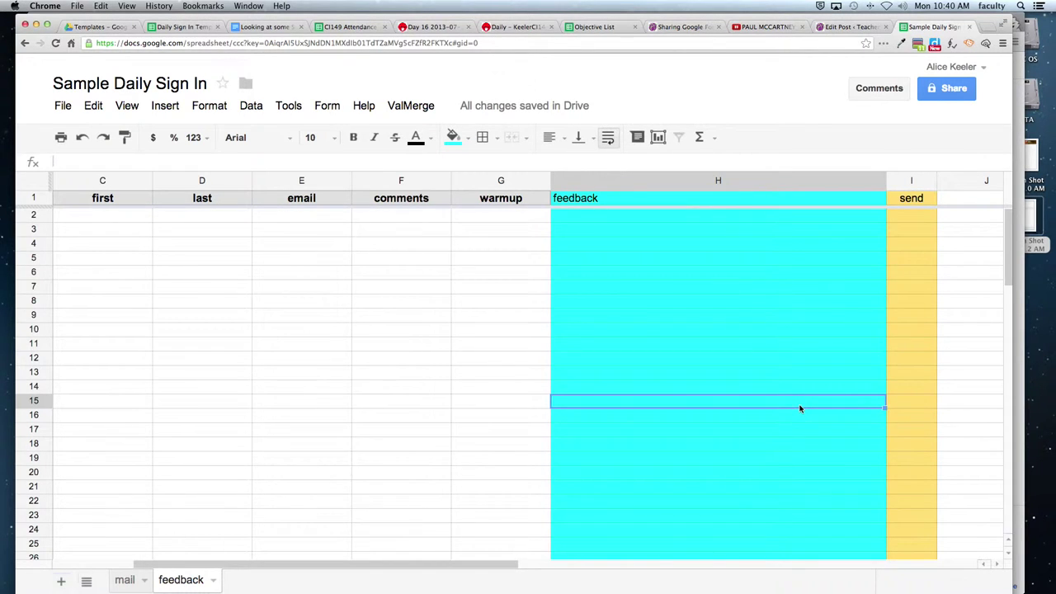
{"action": "left_click", "coordinate": [913, 182]}
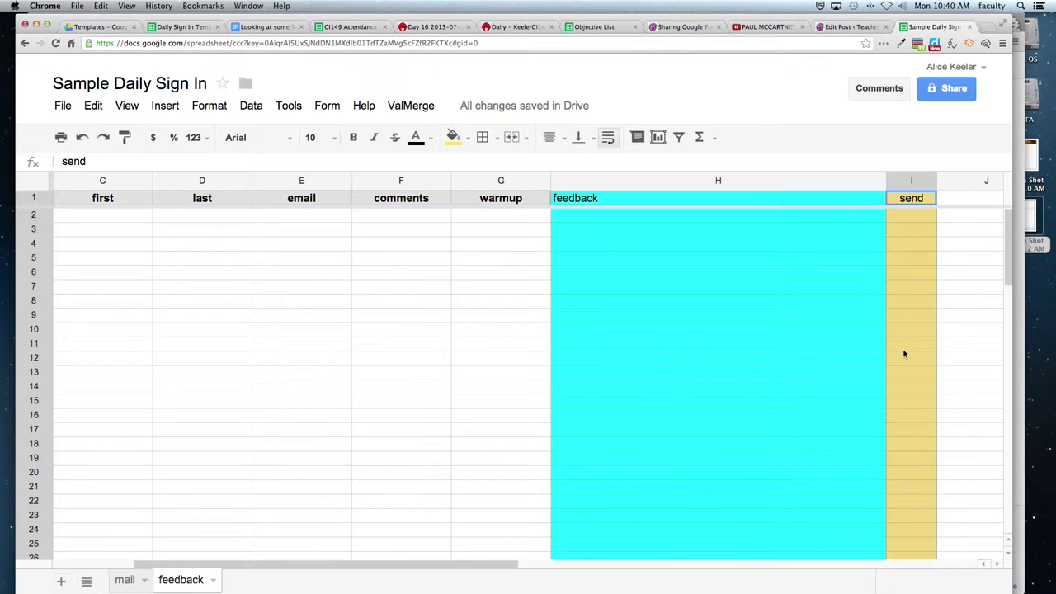
Compare the MessageTemplate greeting with the feedback sheet's first column.
{"action": "left_click", "coordinate": [121, 581]}
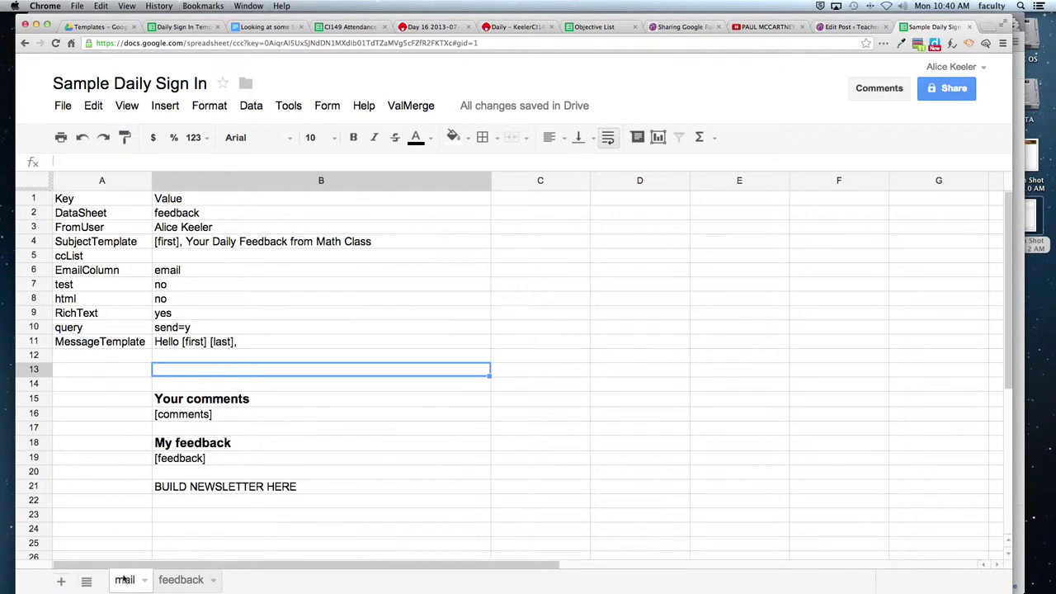
{"action": "left_click", "coordinate": [232, 344]}
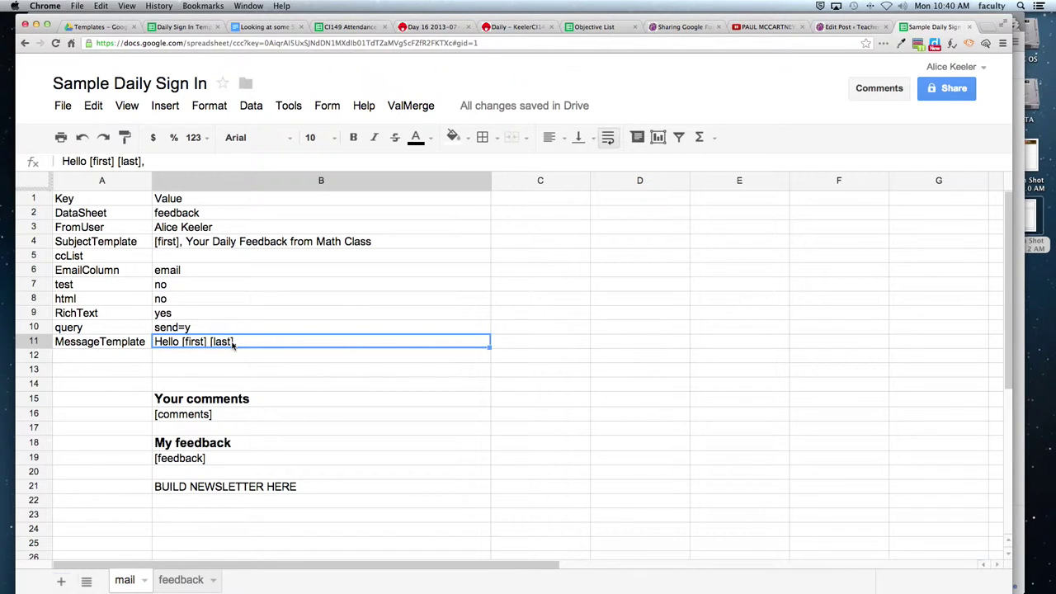
{"action": "left_click", "coordinate": [180, 580]}
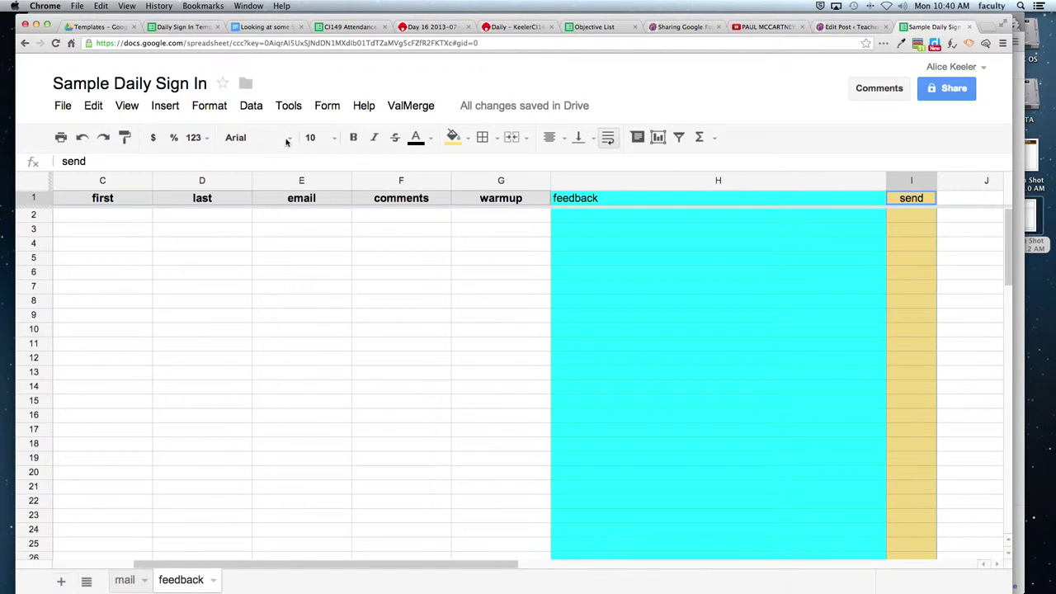
{"action": "left_click", "coordinate": [112, 206]}
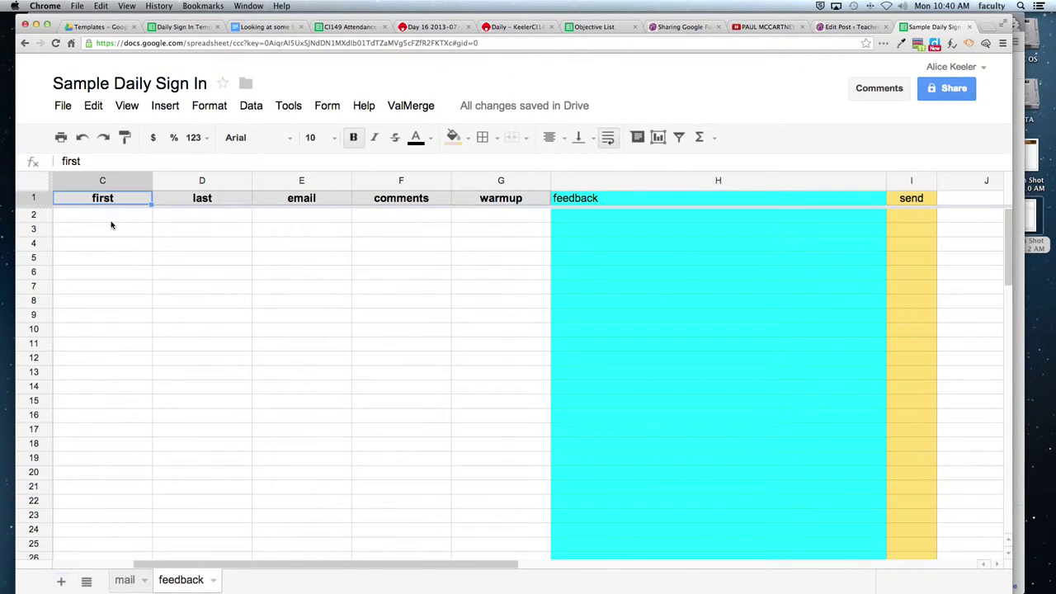
Match the template's [comments] and My feedback placeholders to the feedback sheet's columns.
{"action": "left_click", "coordinate": [119, 581]}
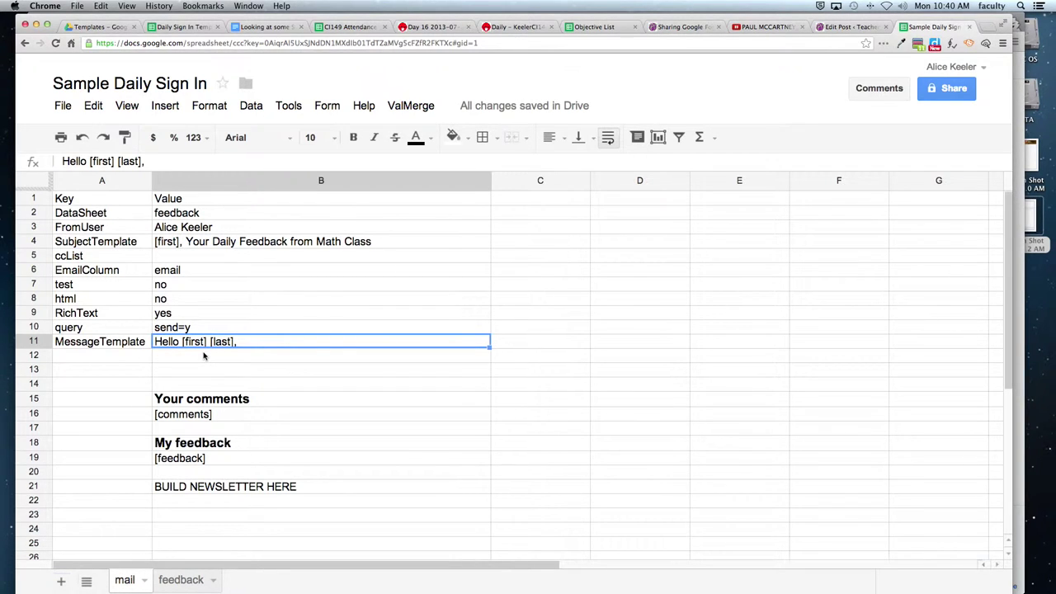
{"action": "left_click_drag", "start_coordinate": [204, 404], "coordinate": [203, 415]}
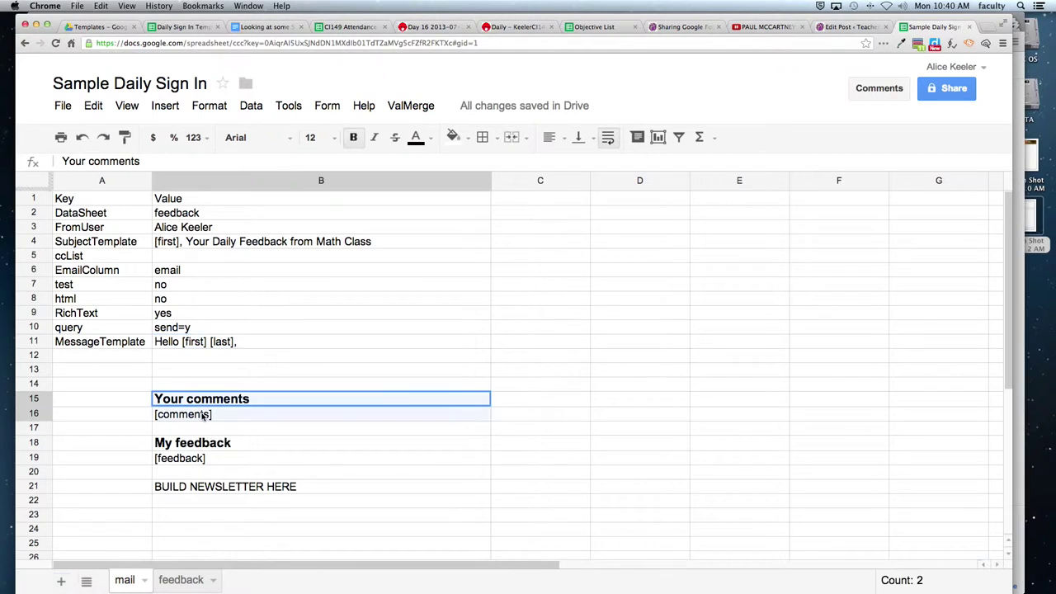
{"action": "left_click", "coordinate": [198, 426]}
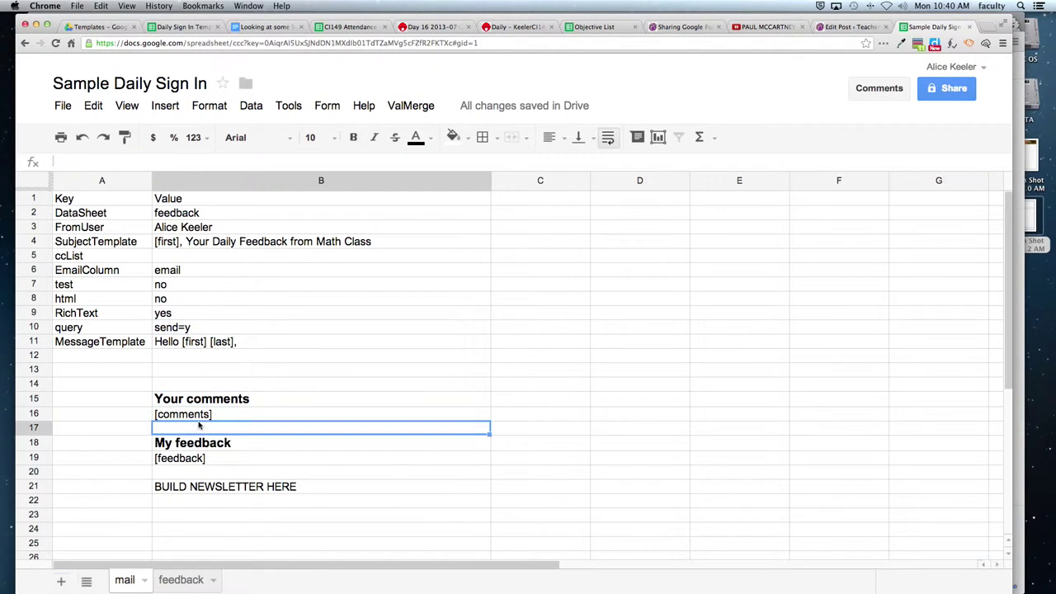
{"action": "left_click", "coordinate": [199, 416]}
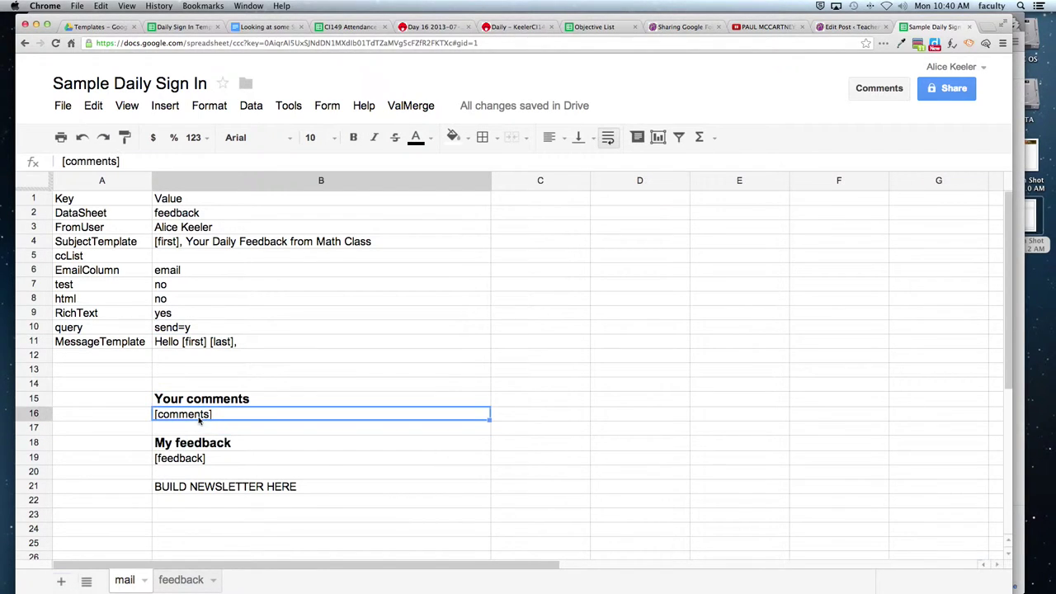
{"action": "left_click", "coordinate": [181, 580]}
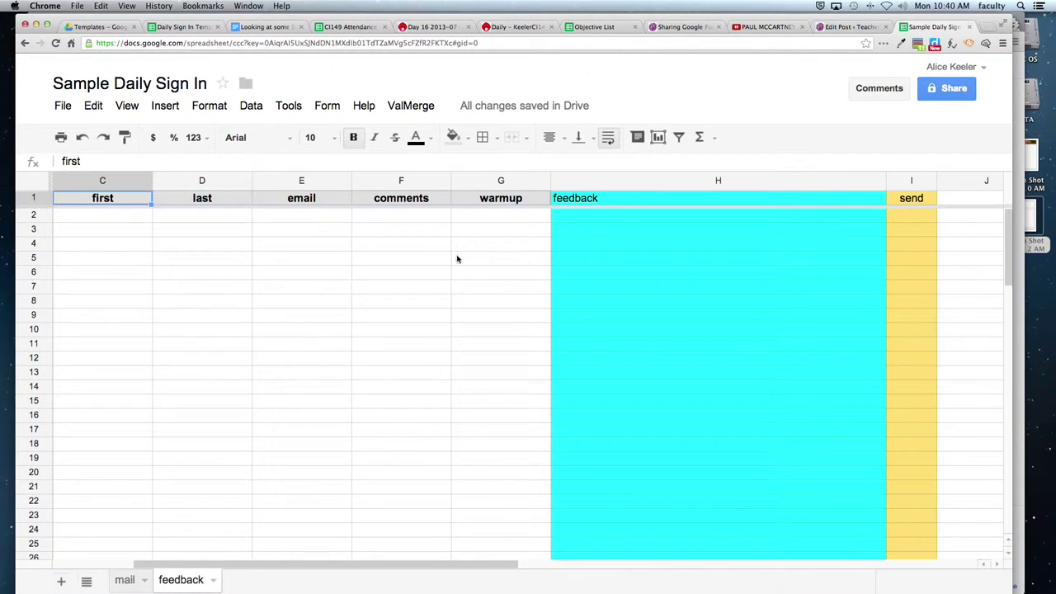
{"action": "left_click", "coordinate": [416, 184]}
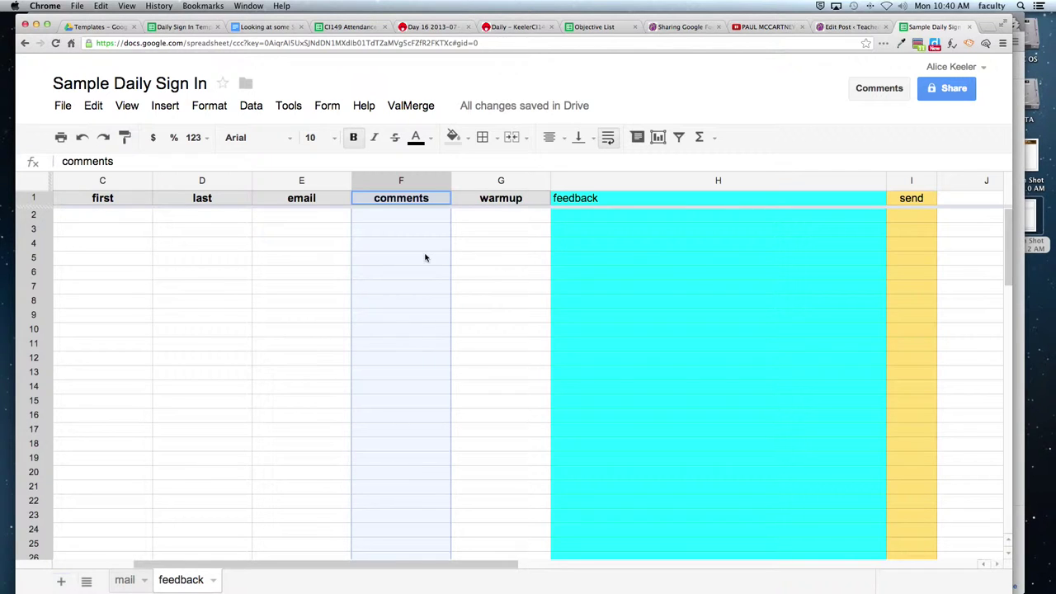
{"action": "left_click", "coordinate": [124, 580]}
{"action": "left_click_drag", "start_coordinate": [229, 444], "coordinate": [228, 460]}
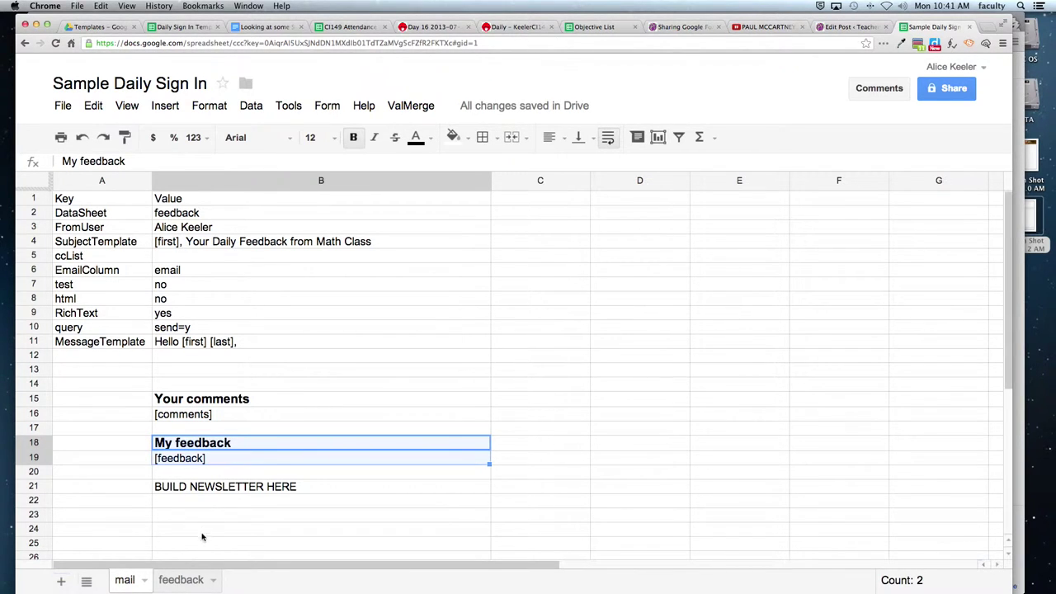
{"action": "left_click", "coordinate": [181, 581]}
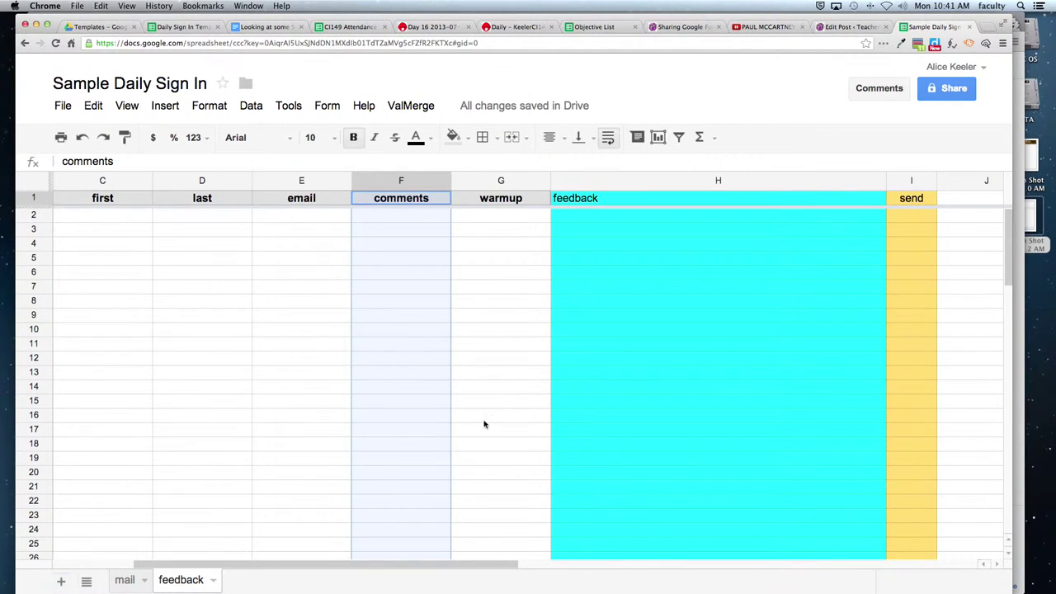
Enter 'give feedback', 'good job' and 'You're awesome' in cells H2–H4.
{"action": "left_click", "coordinate": [623, 217]}
{"action": "type", "text": "giv"}
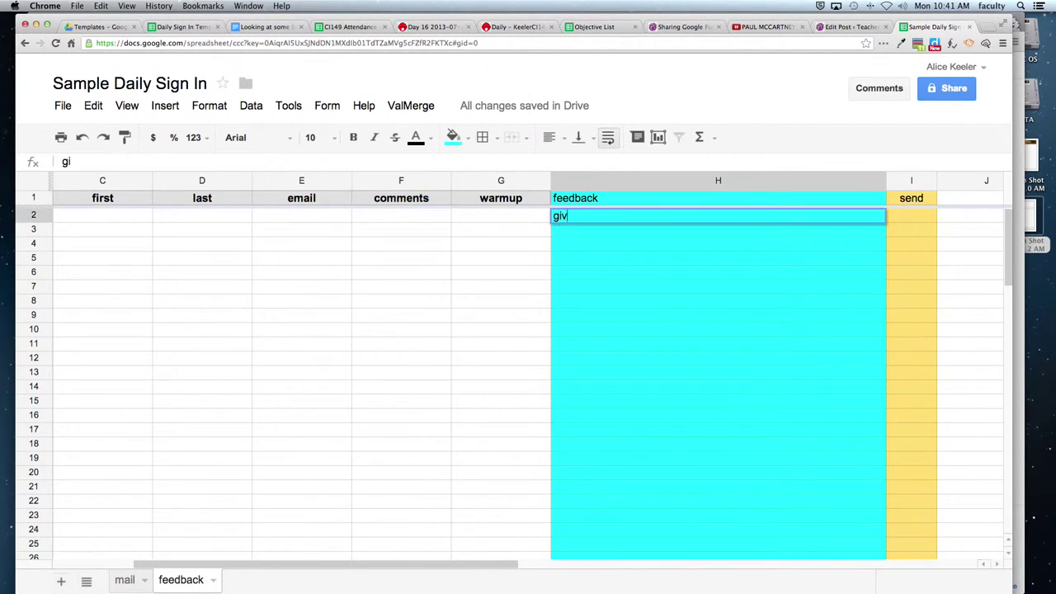
{"action": "type", "text": "e feedback"}
{"action": "key", "text": "Return"}
{"action": "type", "text": "good job"}
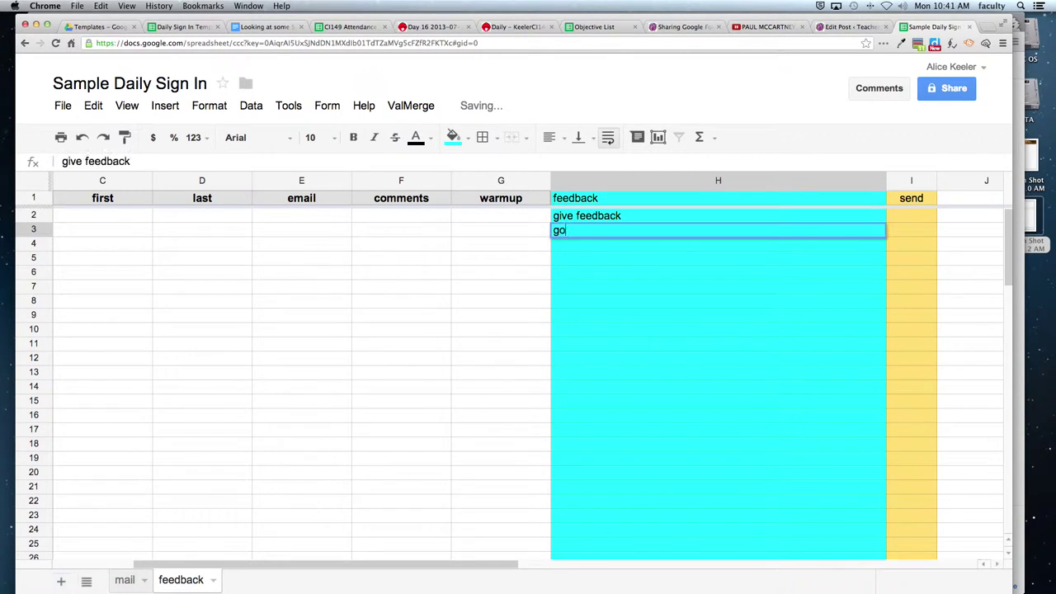
{"action": "key", "text": "Return"}
{"action": "type", "text": "You're awesome"}
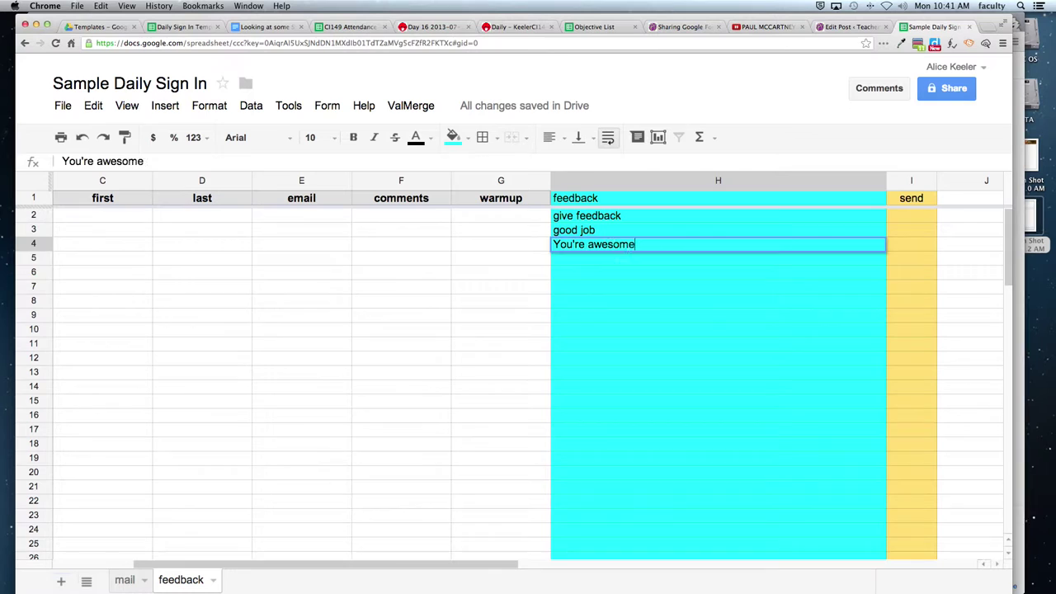
{"action": "key", "text": "Return"}
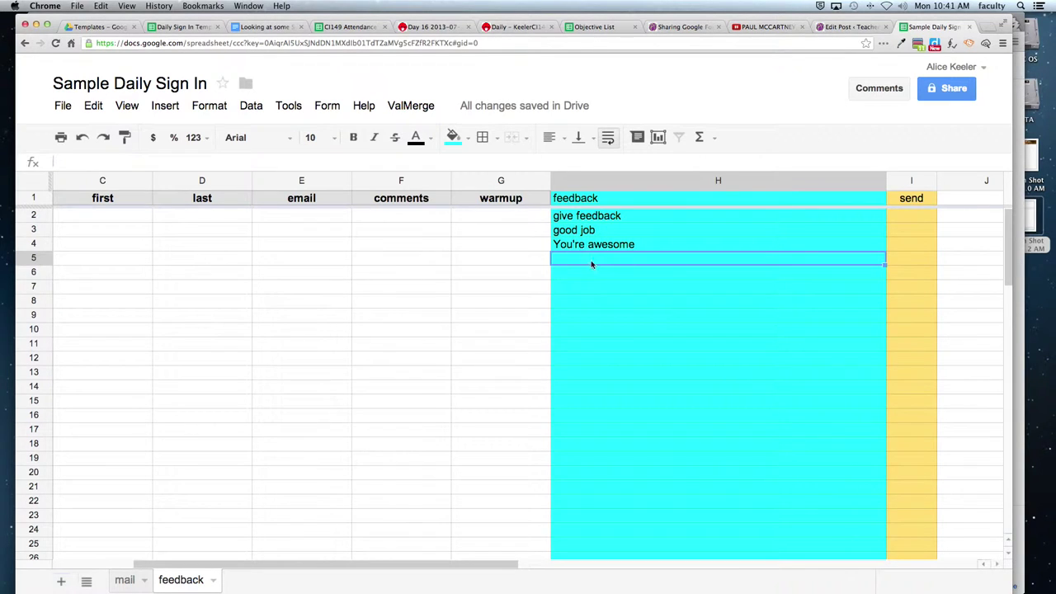
Replace BUILD NEWSLETTER HERE in B21 with 'Reminder, there is a test tomorrow!'.
{"action": "left_click", "coordinate": [125, 580]}
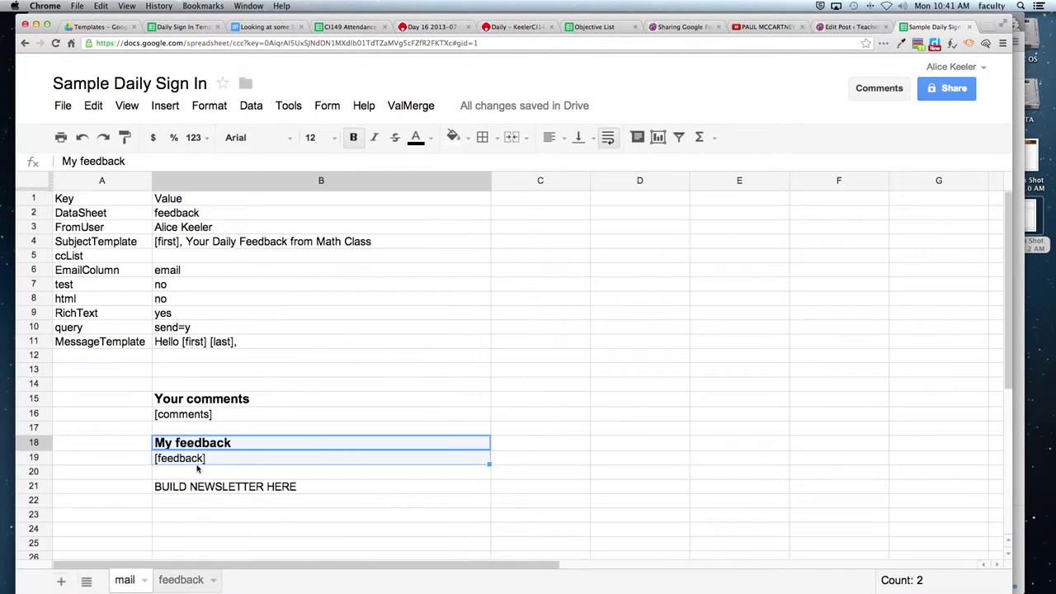
{"action": "left_click", "coordinate": [197, 462]}
{"action": "left_click", "coordinate": [218, 487]}
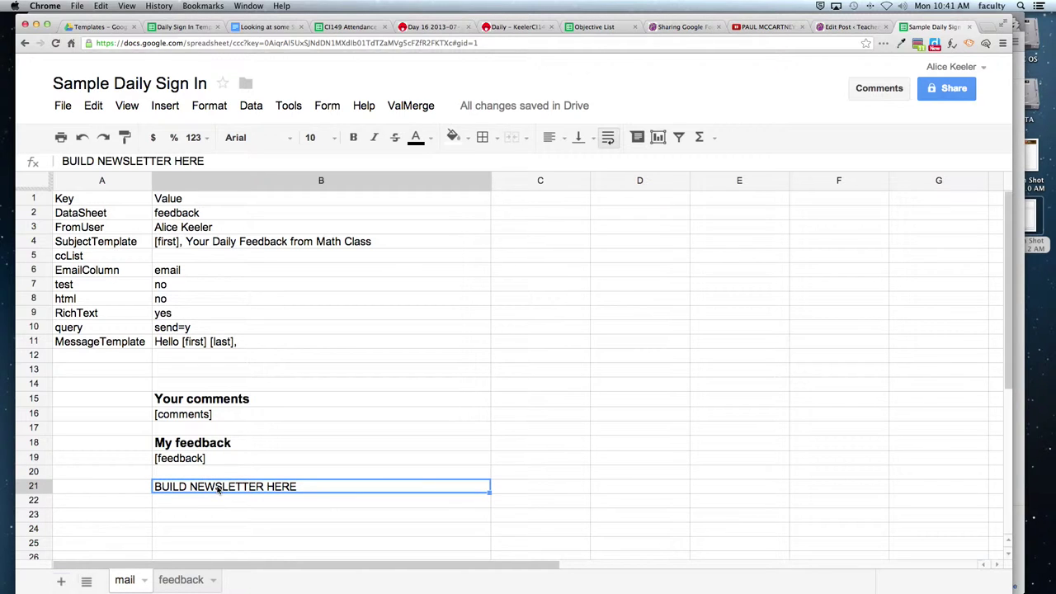
{"action": "left_click_drag", "start_coordinate": [219, 487], "coordinate": [248, 569]}
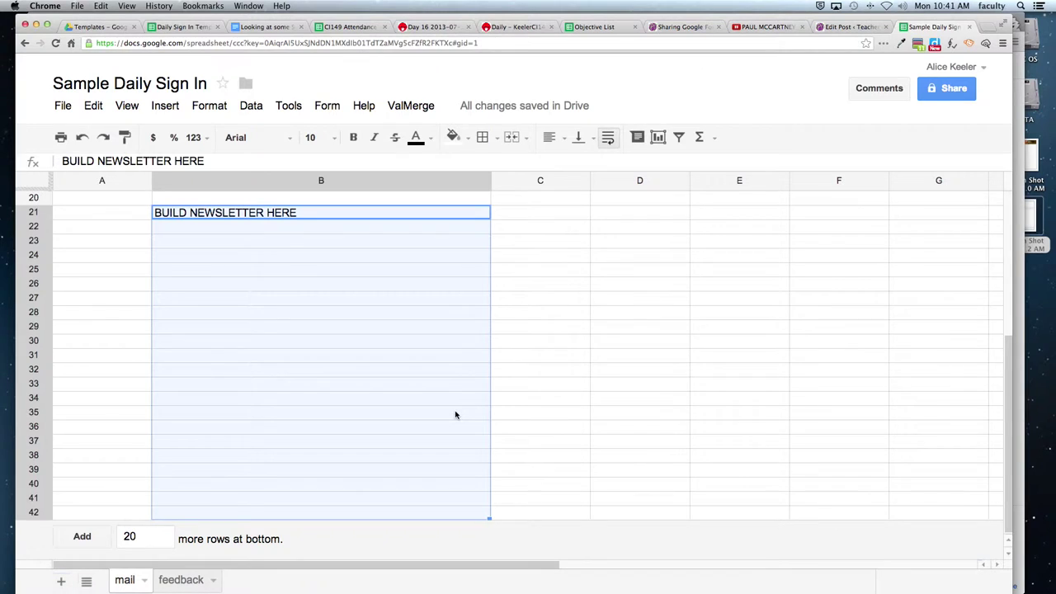
{"action": "left_click", "coordinate": [71, 289]}
{"action": "left_click", "coordinate": [569, 334]}
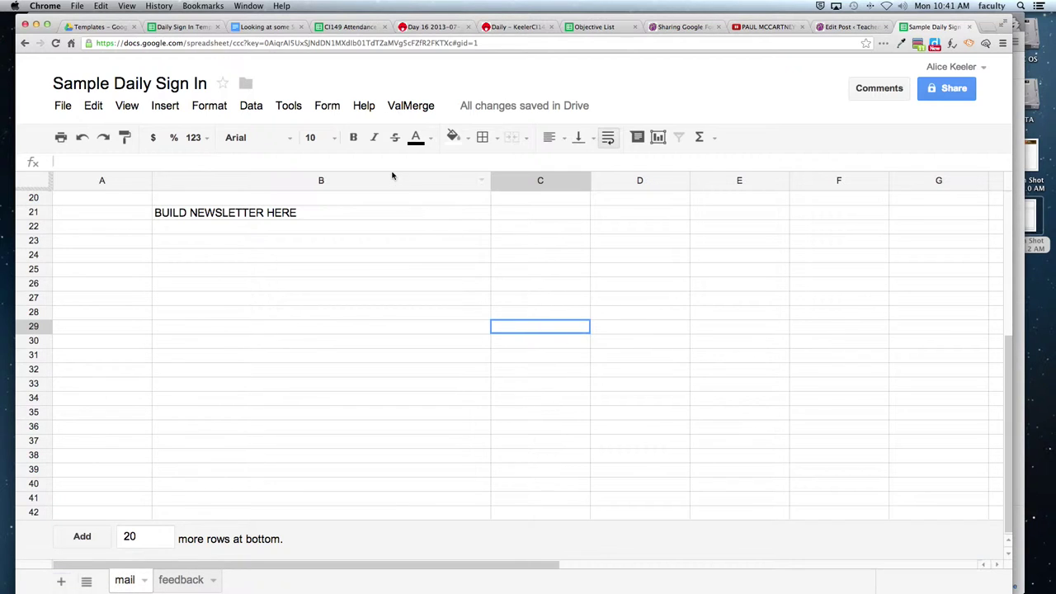
{"action": "left_click", "coordinate": [329, 211]}
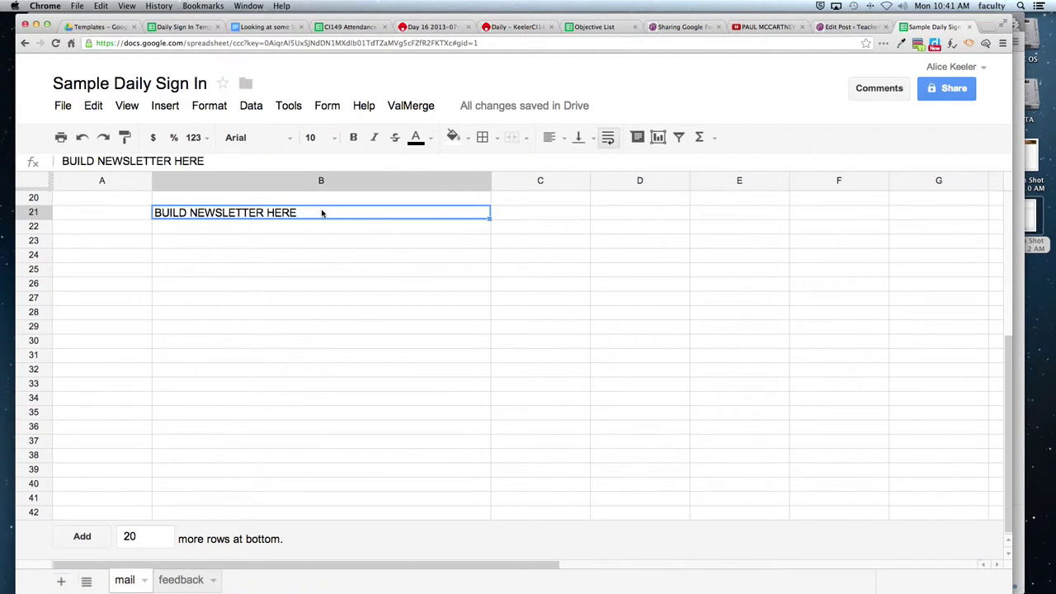
{"action": "type", "text": "Reminder"}
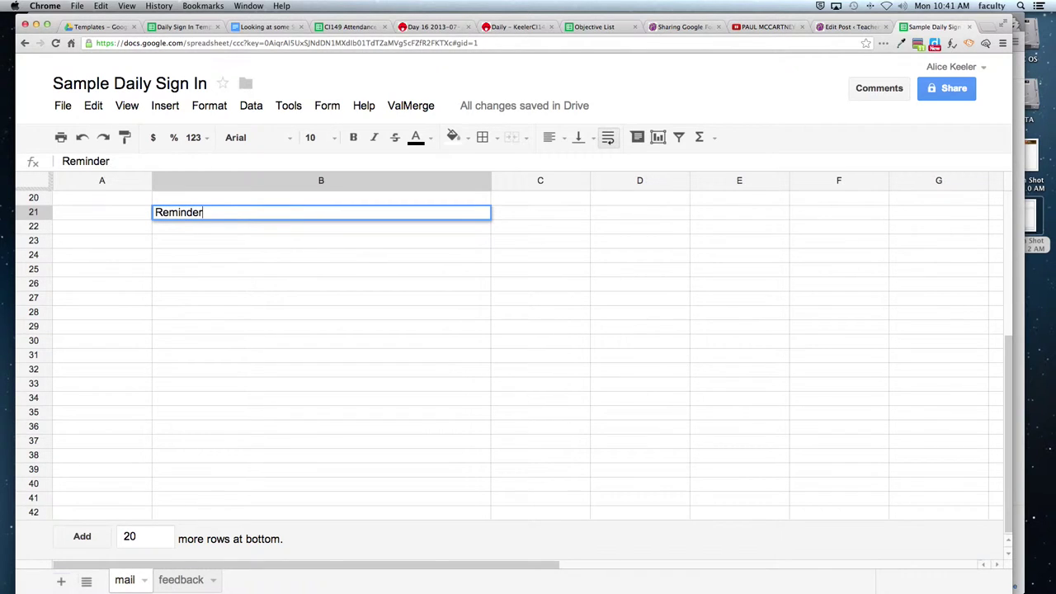
{"action": "type", "text": ", there is a test to"}
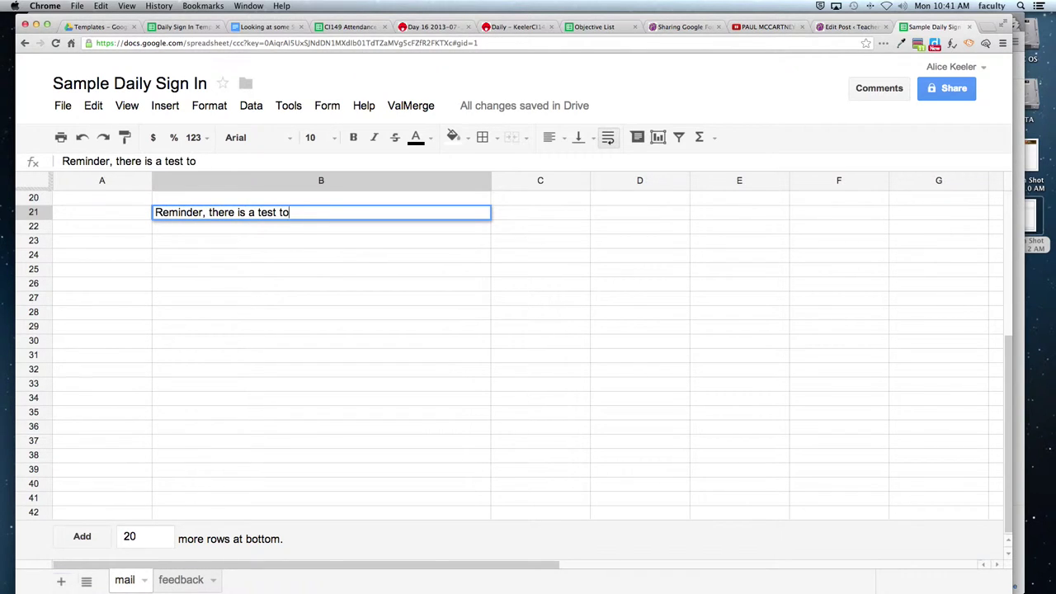
{"action": "type", "text": "morrow!"}
{"action": "key", "text": "Return"}
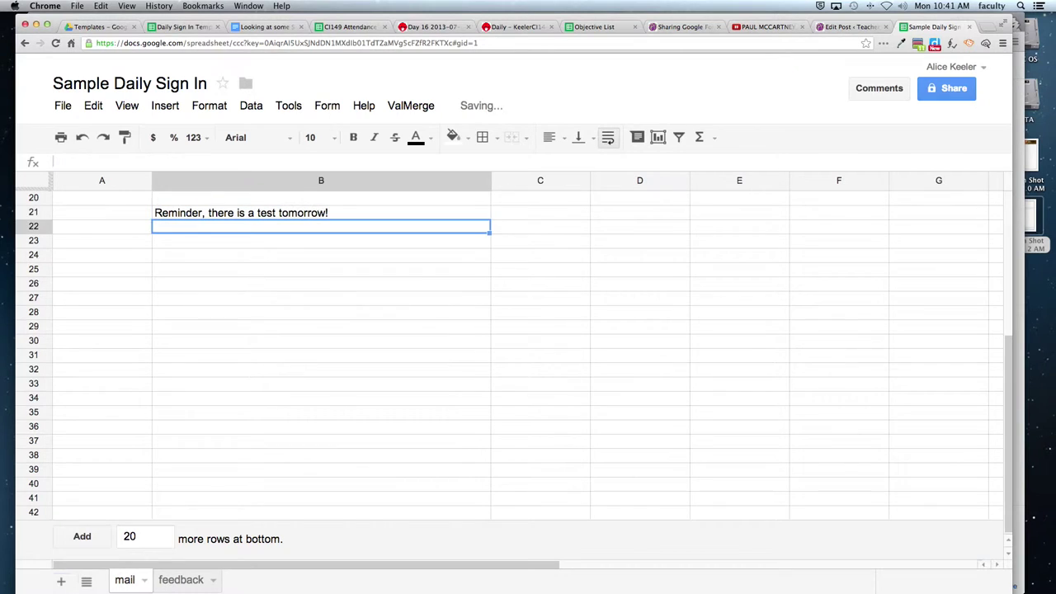
{"action": "key", "text": "Return"}
Type a note in B23 saying the test review is on the teacher's website.
{"action": "type", "text": "Many p"}
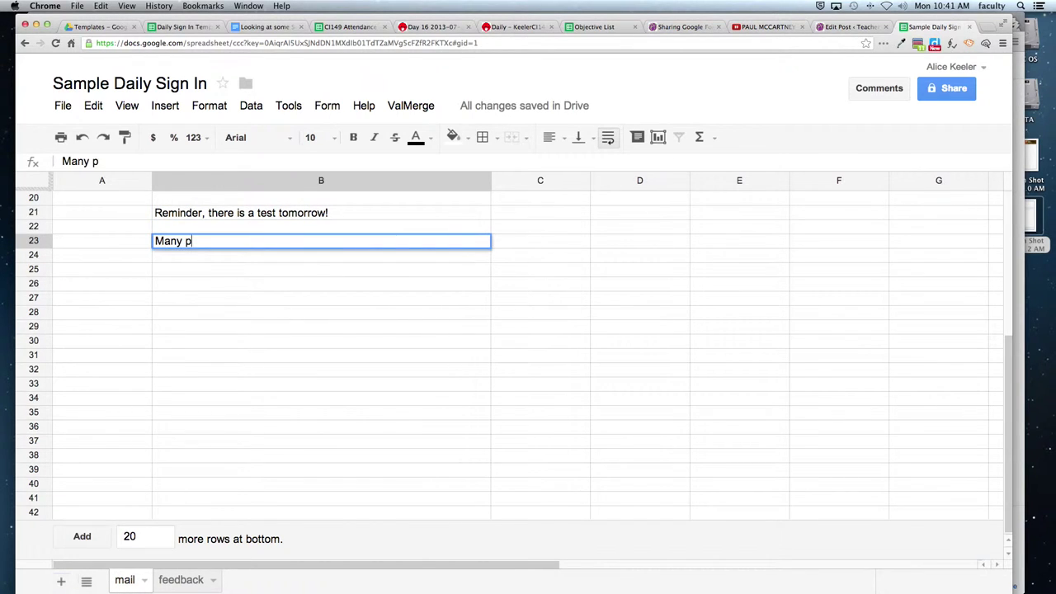
{"action": "key", "text": "BackSpace"}
{"action": "type", "text": "stude"}
{"action": "key", "text": "BackSpace"}
{"action": "type", "text": "dents were asking weh"}
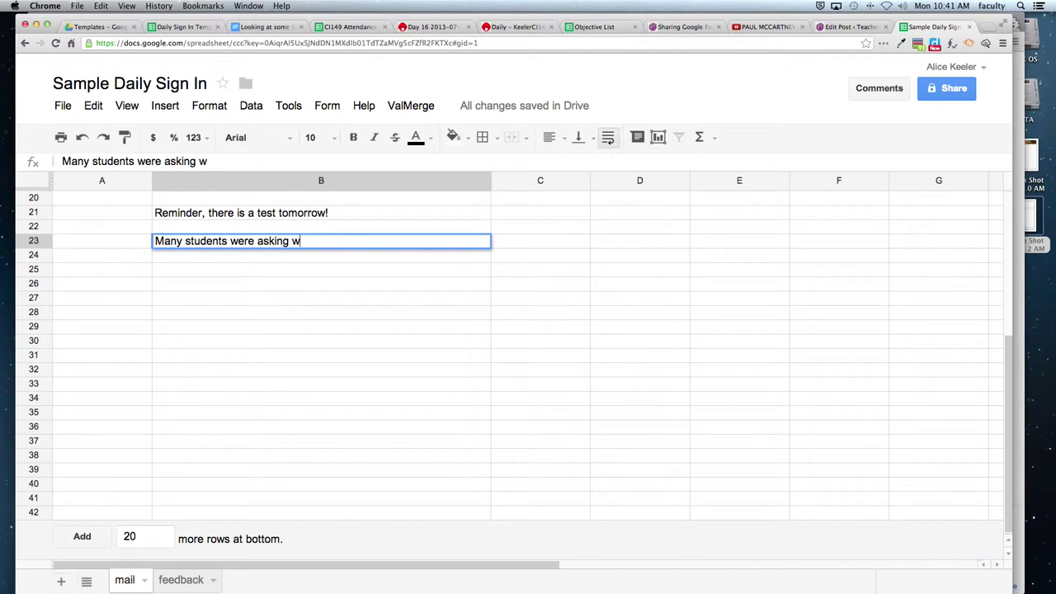
{"action": "key", "text": "BackSpace"}
{"action": "key", "text": "BackSpace"}
{"action": "type", "text": "here teh te"}
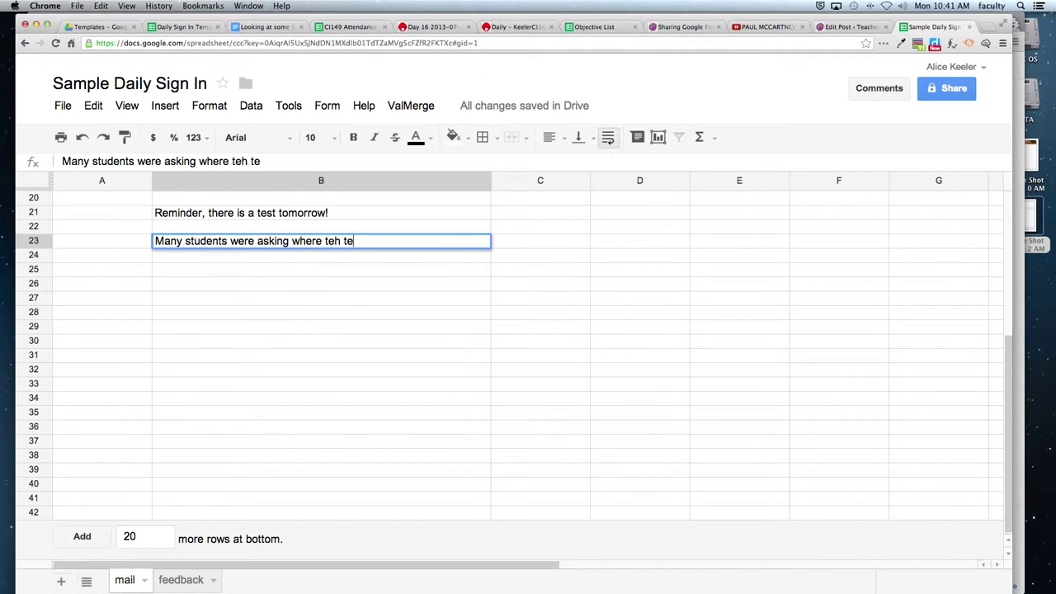
{"action": "key", "text": "BackSpace"}
{"action": "key", "text": "BackSpace"}
{"action": "key", "text": "BackSpace"}
{"action": "key", "text": "BackSpace"}
{"action": "key", "text": "BackSpace"}
{"action": "type", "text": "he test review is, it is onmy"}
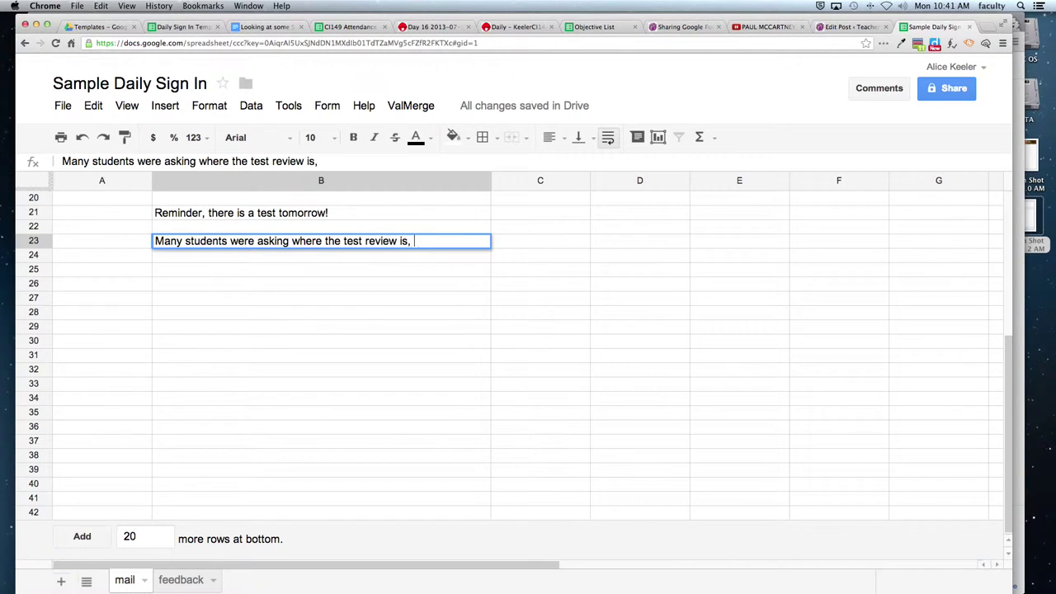
{"action": "key", "text": "BackSpace"}
{"action": "key", "text": "BackSpace"}
{"action": "type", "text": "my website: ht"}
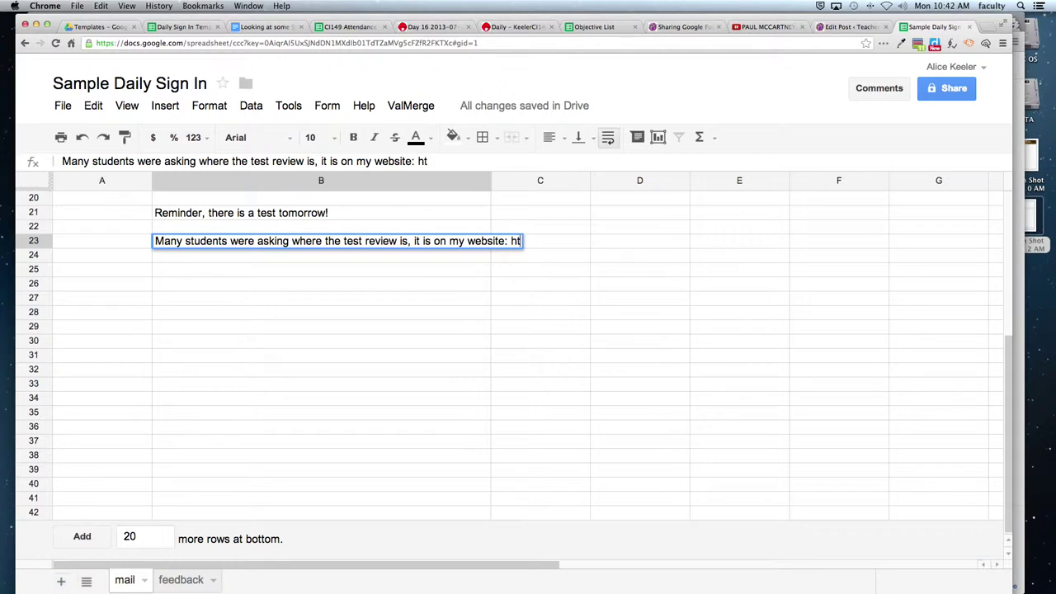
{"action": "type", "text": "tp://alic"}
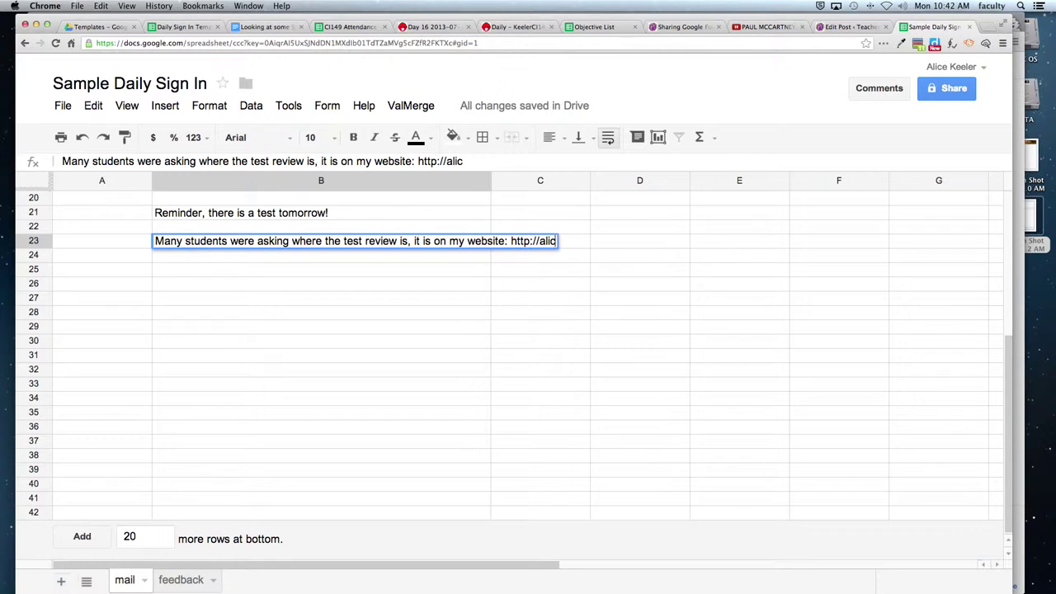
{"action": "type", "text": "ekeeler.com/students"}
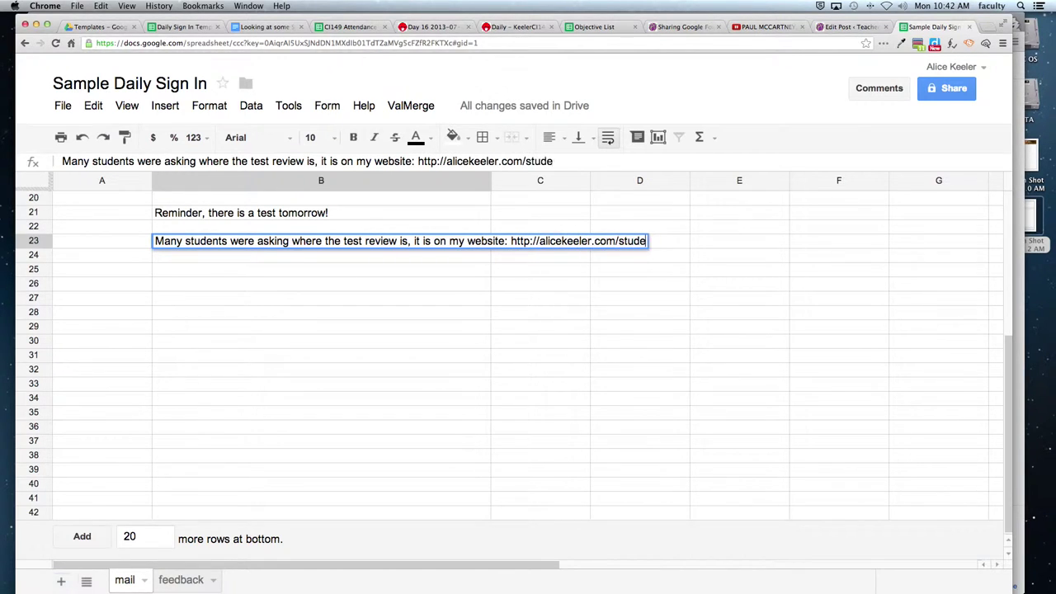
{"action": "key", "text": "Return"}
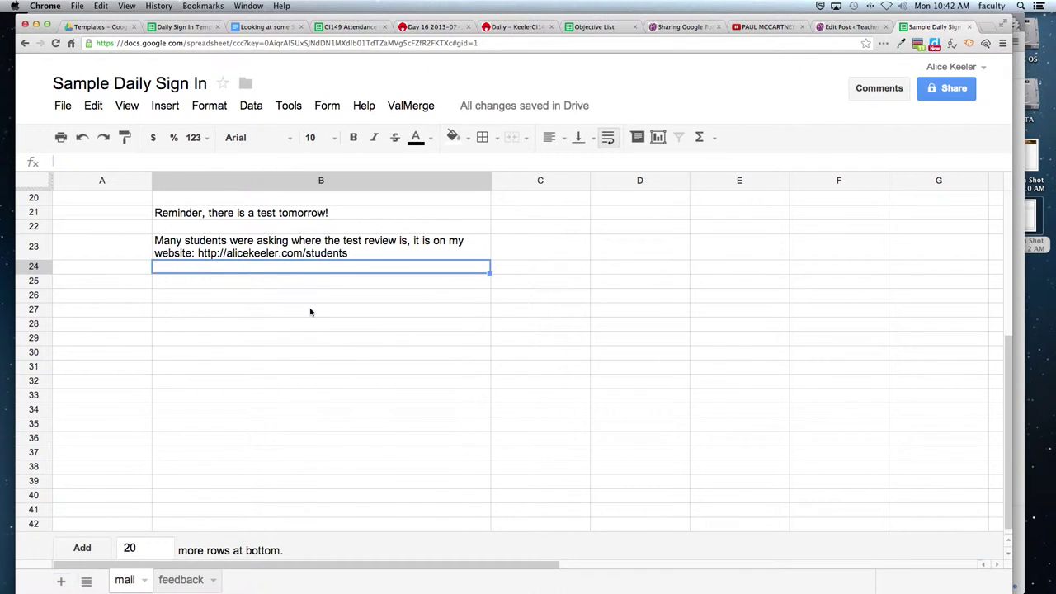
Add 20 more rows to the bottom of the mail sheet.
{"action": "scroll", "coordinate": [311, 309], "scroll_direction": "up", "scroll_amount": 3}
{"action": "left_click_drag", "start_coordinate": [306, 258], "coordinate": [320, 414]}
{"action": "right_click", "coordinate": [320, 414]}
{"action": "left_click", "coordinate": [298, 409]}
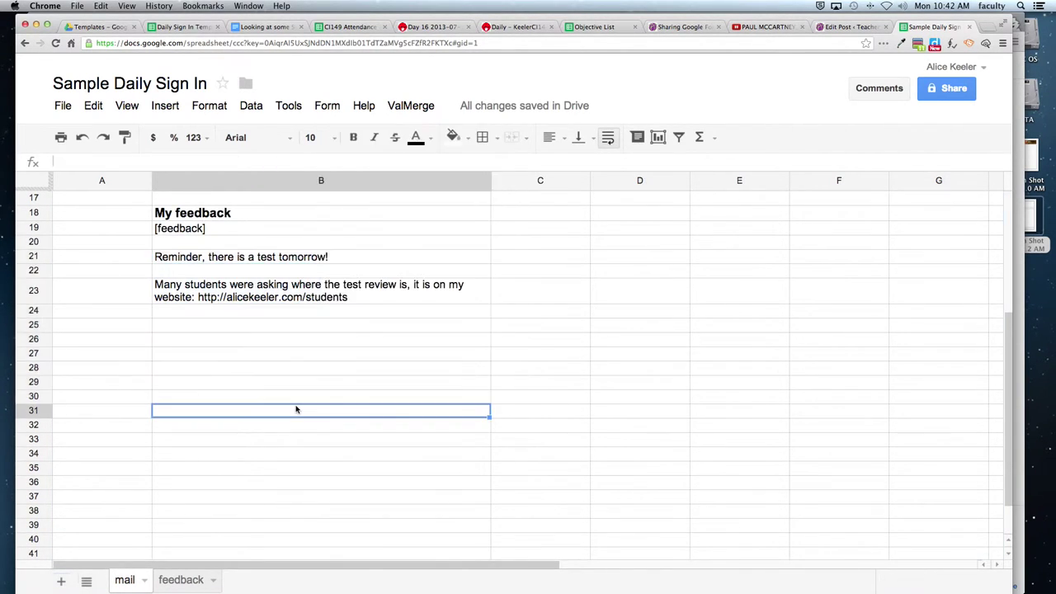
{"action": "scroll", "coordinate": [293, 458], "scroll_direction": "down", "scroll_amount": 5}
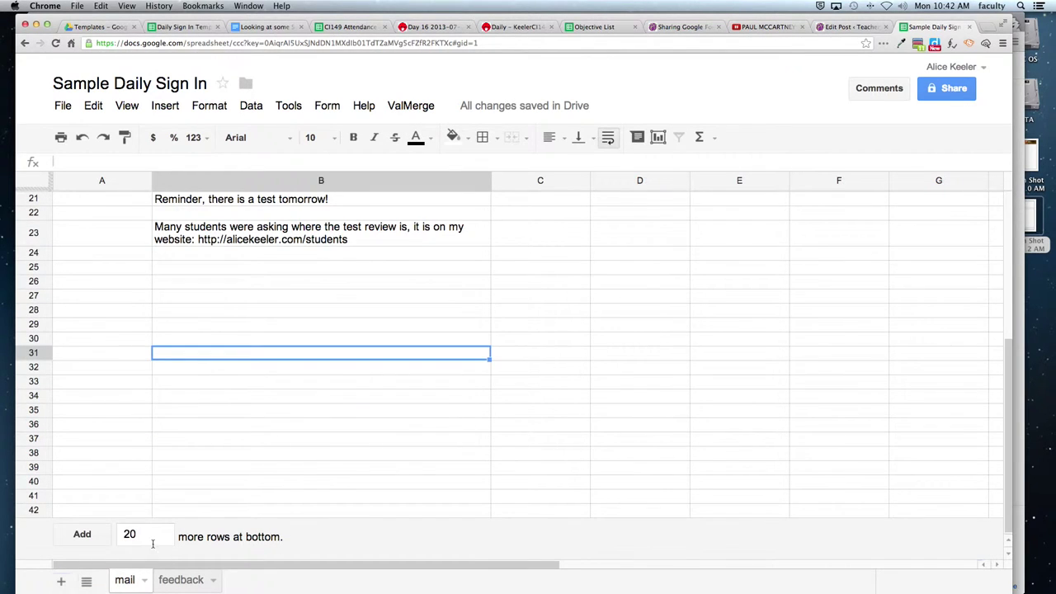
{"action": "left_click", "coordinate": [96, 536]}
{"action": "scroll", "coordinate": [245, 464], "scroll_direction": "up", "scroll_amount": 8}
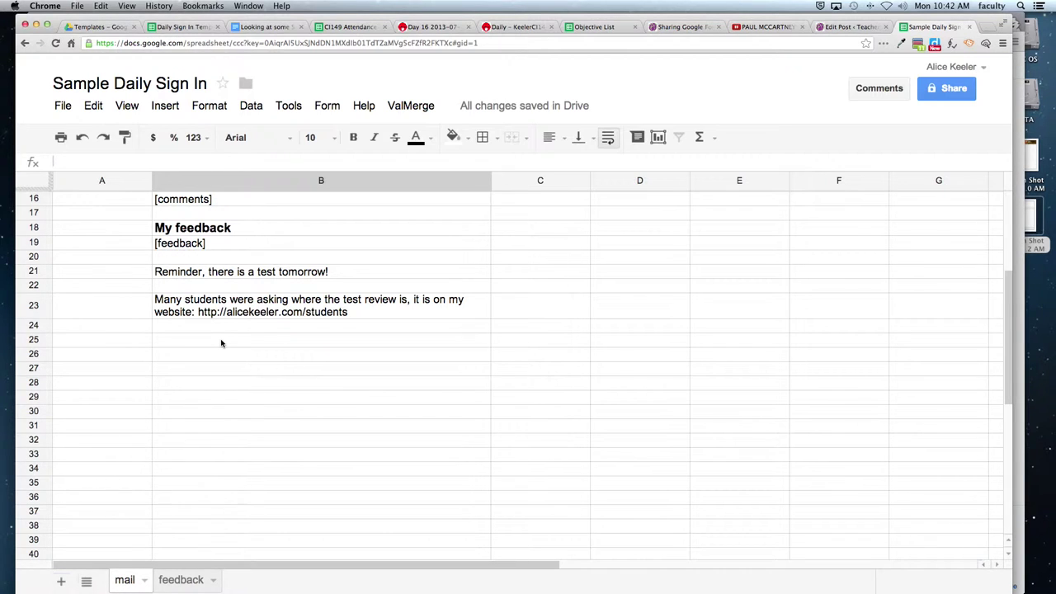
Give the test-review note in B23 a cyan background and make the B21 reminder bold.
{"action": "left_click", "coordinate": [223, 277]}
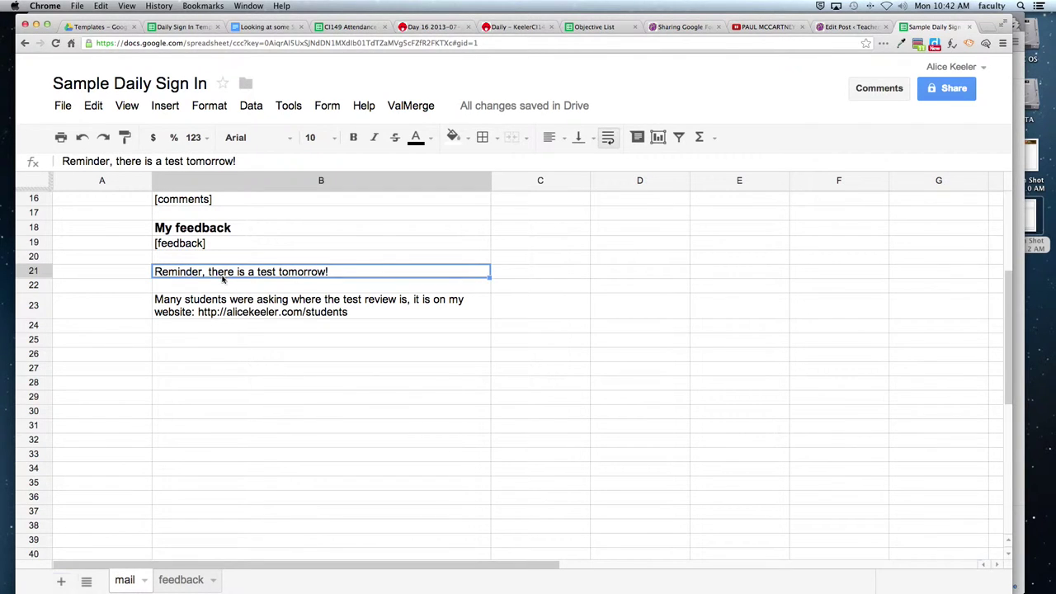
{"action": "left_click", "coordinate": [227, 311]}
{"action": "left_click", "coordinate": [453, 137]}
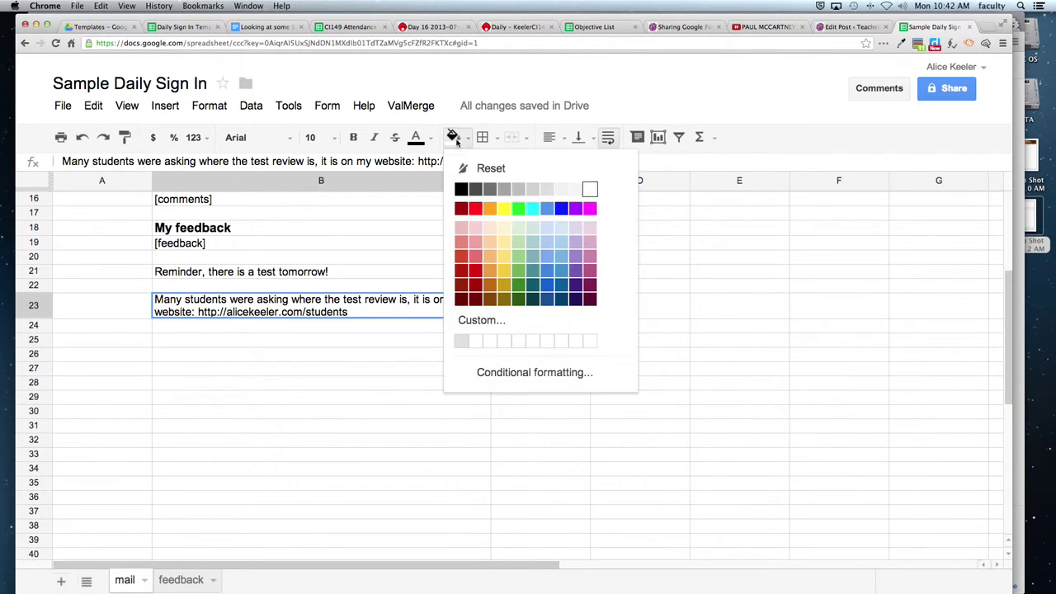
{"action": "left_click", "coordinate": [533, 213]}
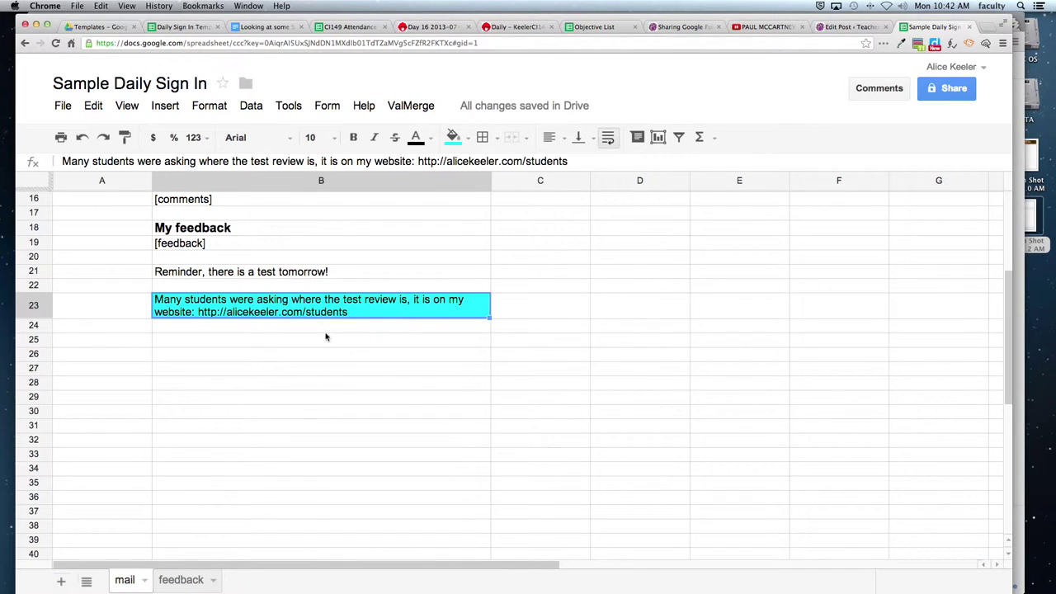
{"action": "left_click", "coordinate": [286, 274]}
{"action": "key", "text": "super+b"}
{"action": "left_click", "coordinate": [302, 368]}
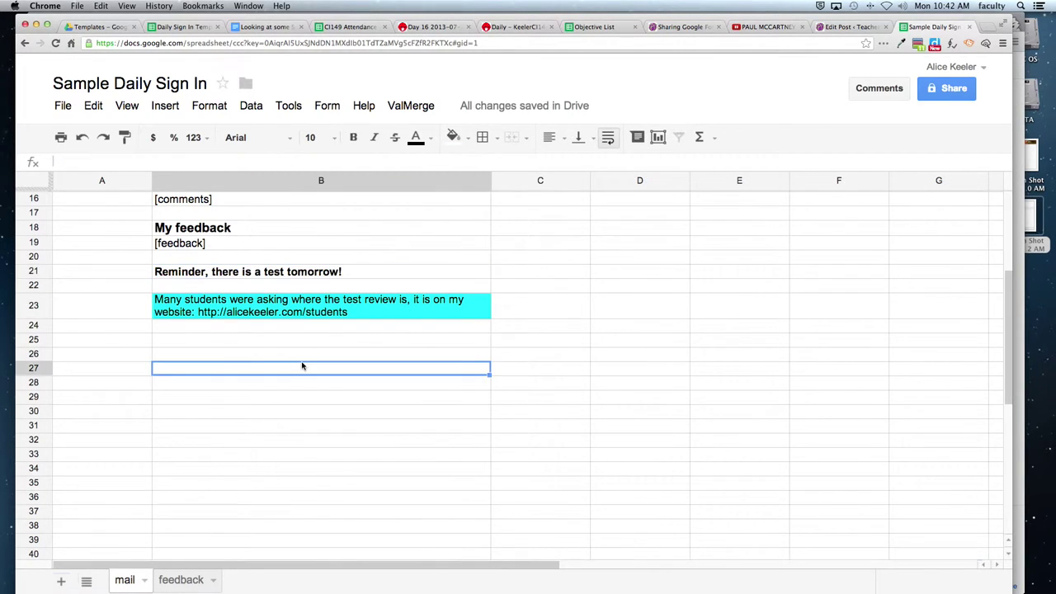
Confirm RichText is set to yes and review the reminder lines in the template.
{"action": "scroll", "coordinate": [302, 363], "scroll_direction": "up", "scroll_amount": 5}
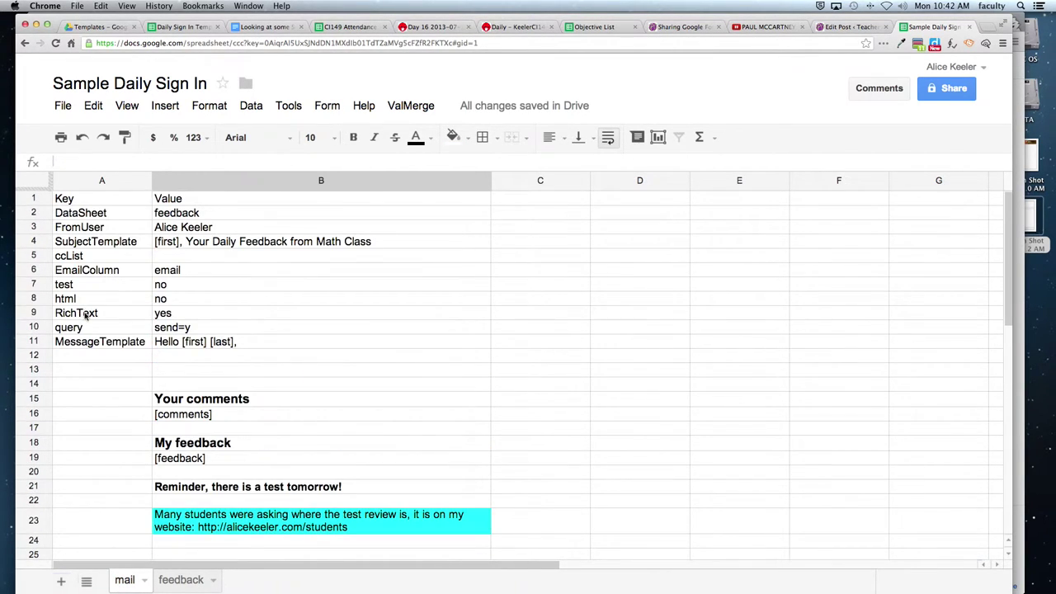
{"action": "left_click_drag", "start_coordinate": [86, 313], "coordinate": [186, 317]}
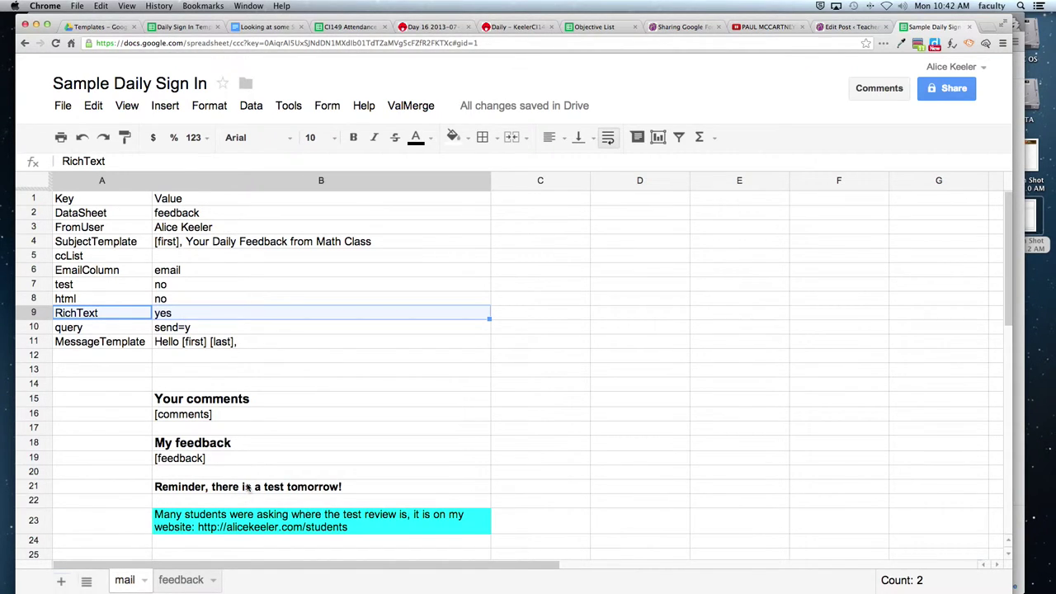
{"action": "left_click_drag", "start_coordinate": [248, 487], "coordinate": [248, 526]}
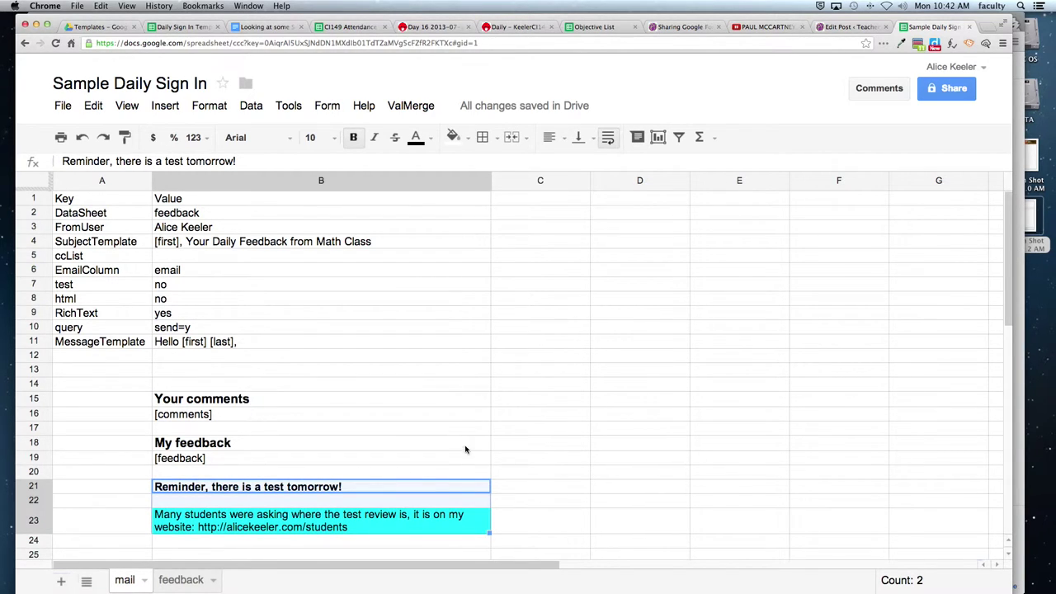
{"action": "left_click", "coordinate": [326, 107]}
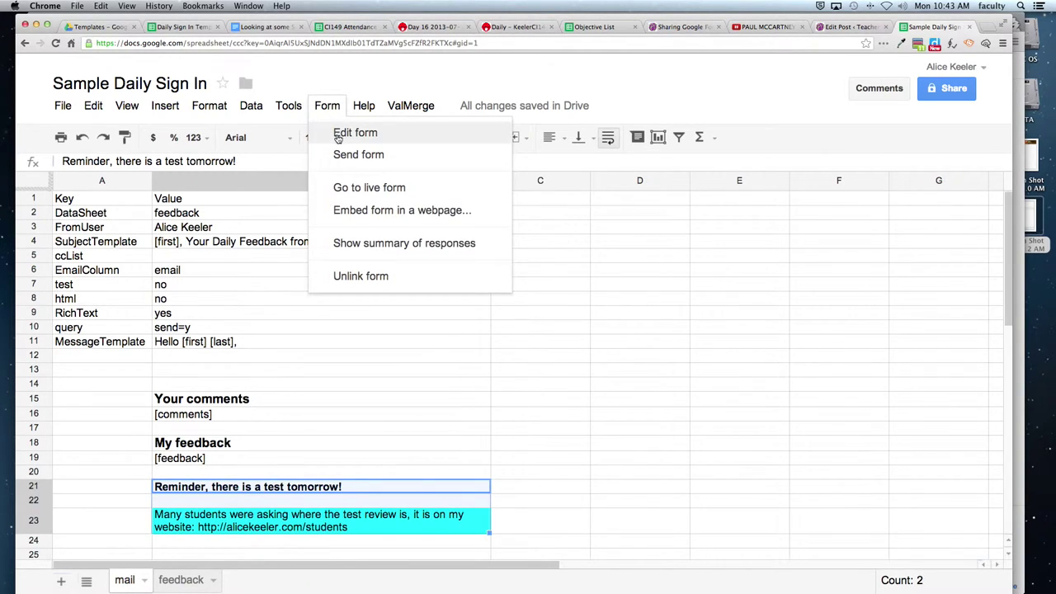
Open the linked form via Edit form, browse its questions, then return to the feedback sheet.
{"action": "left_click", "coordinate": [338, 138]}
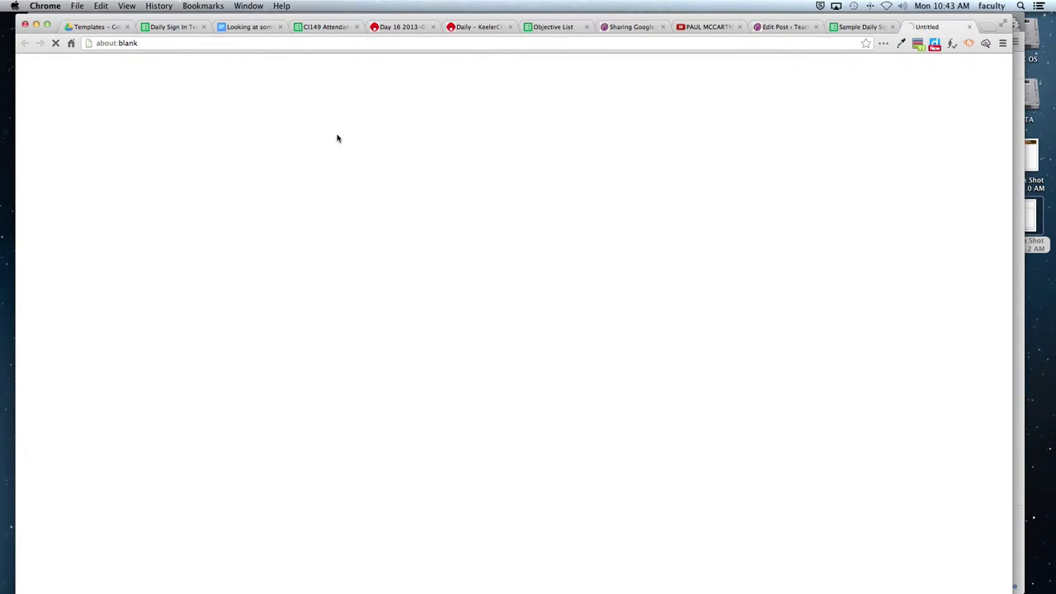
{"action": "scroll", "coordinate": [344, 297], "scroll_direction": "down", "scroll_amount": 2}
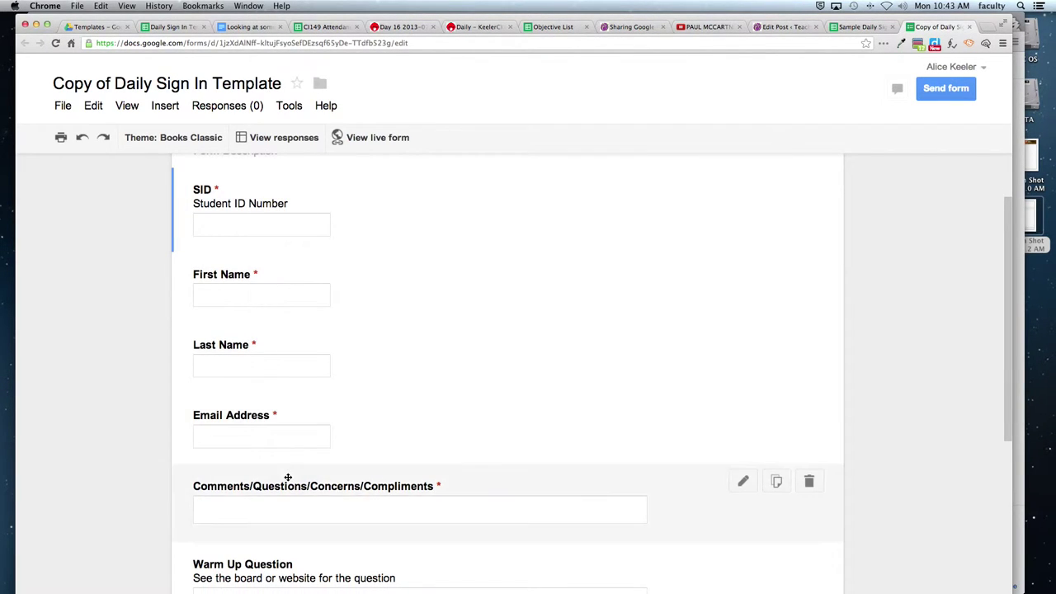
{"action": "scroll", "coordinate": [288, 476], "scroll_direction": "down", "scroll_amount": 3}
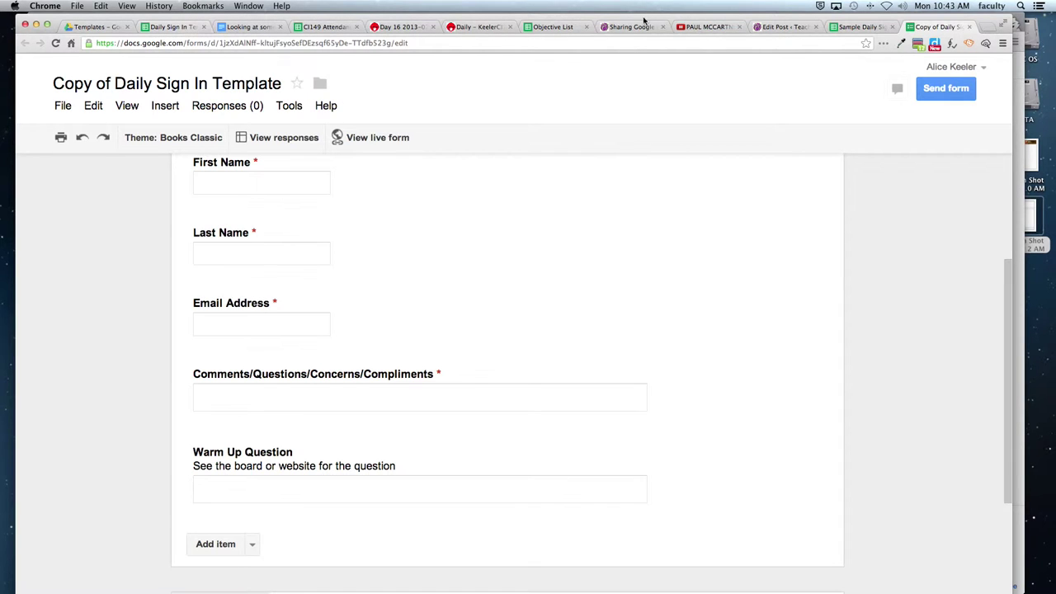
{"action": "left_click", "coordinate": [858, 27]}
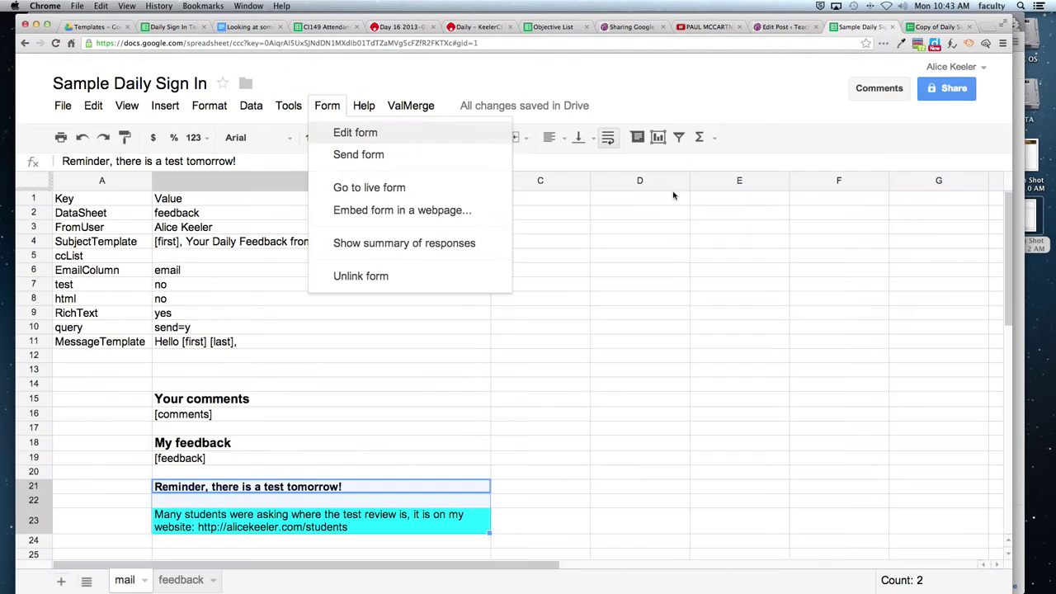
{"action": "left_click", "coordinate": [181, 580]}
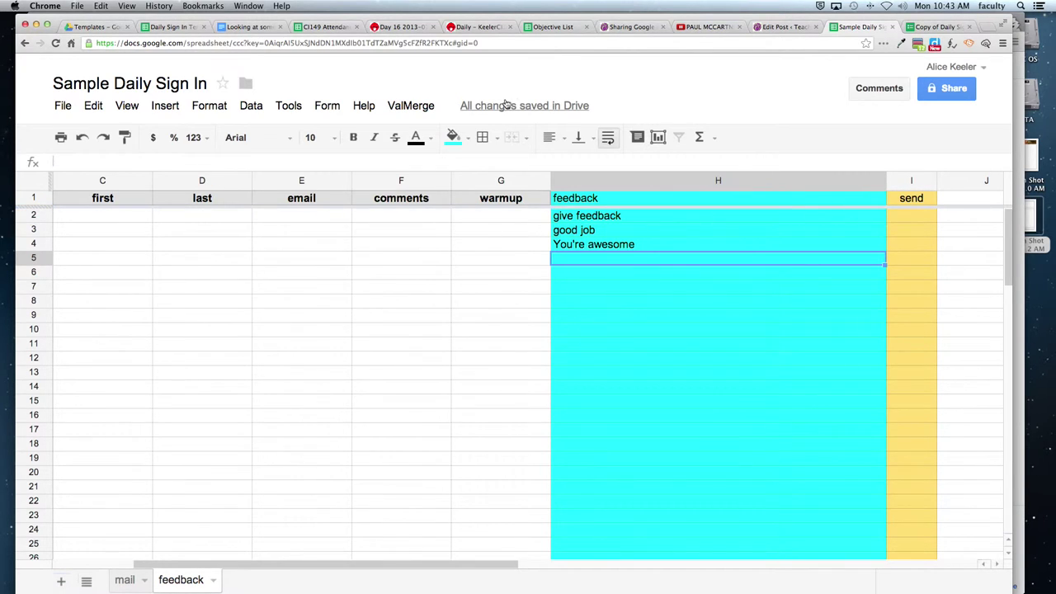
{"action": "left_click", "coordinate": [918, 27]}
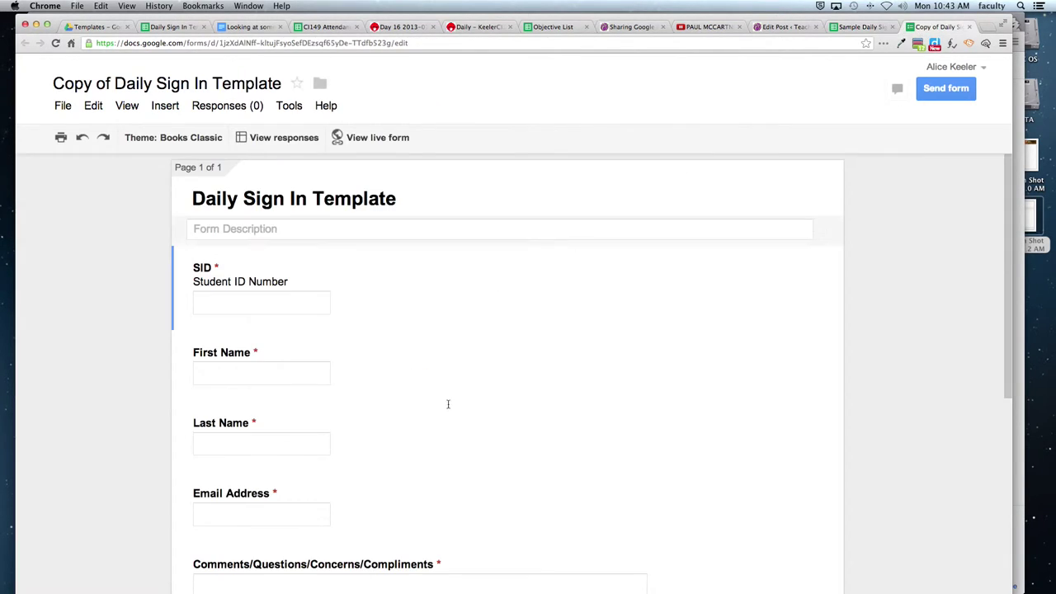
{"action": "scroll", "coordinate": [448, 404], "scroll_direction": "down", "scroll_amount": 3}
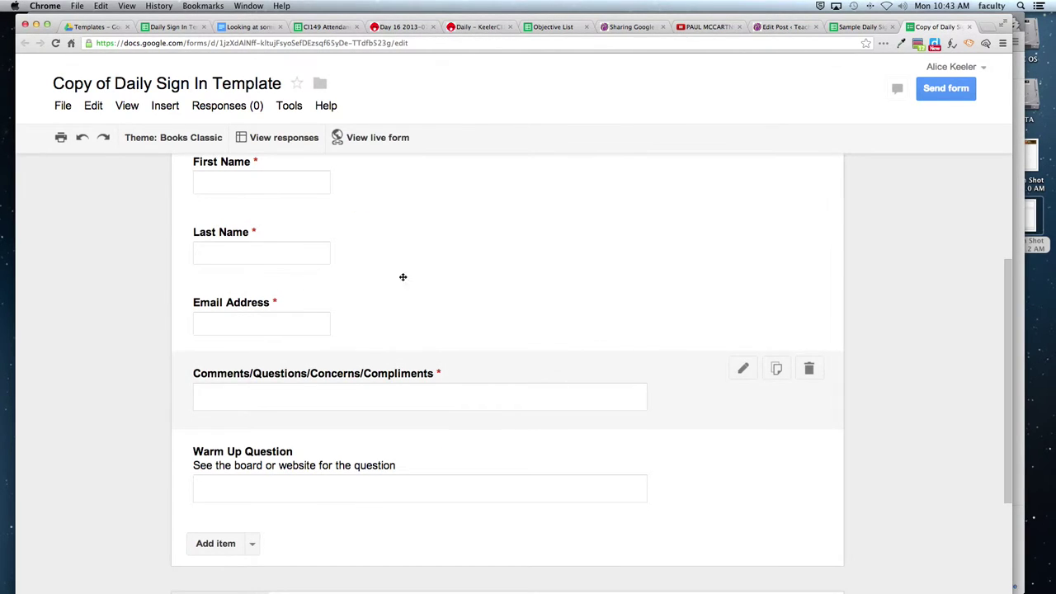
{"action": "left_click", "coordinate": [843, 30]}
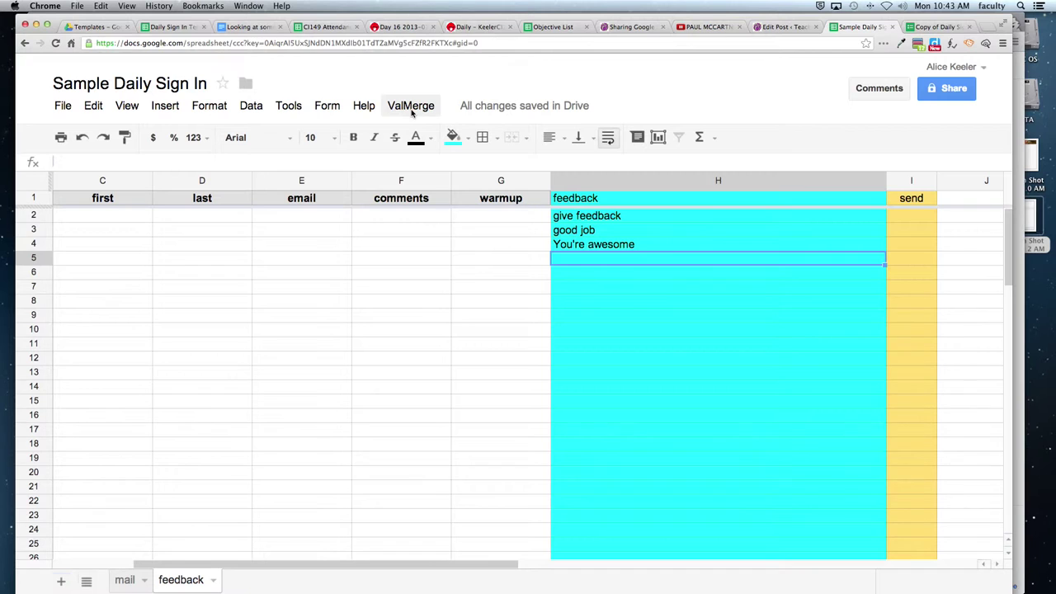
{"action": "left_click", "coordinate": [411, 107]}
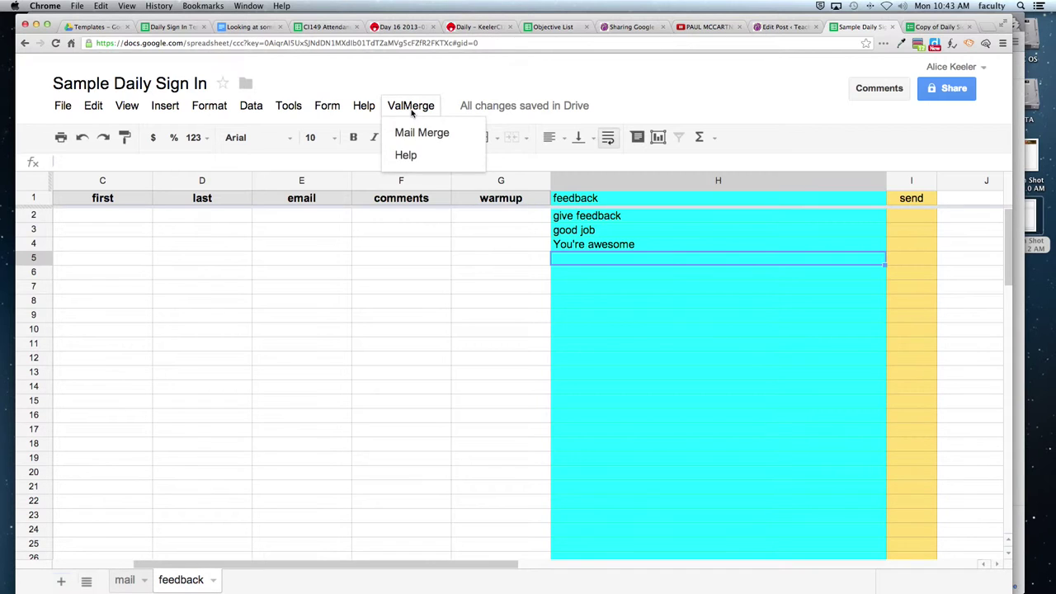
{"action": "mouse_move", "coordinate": [324, 114]}
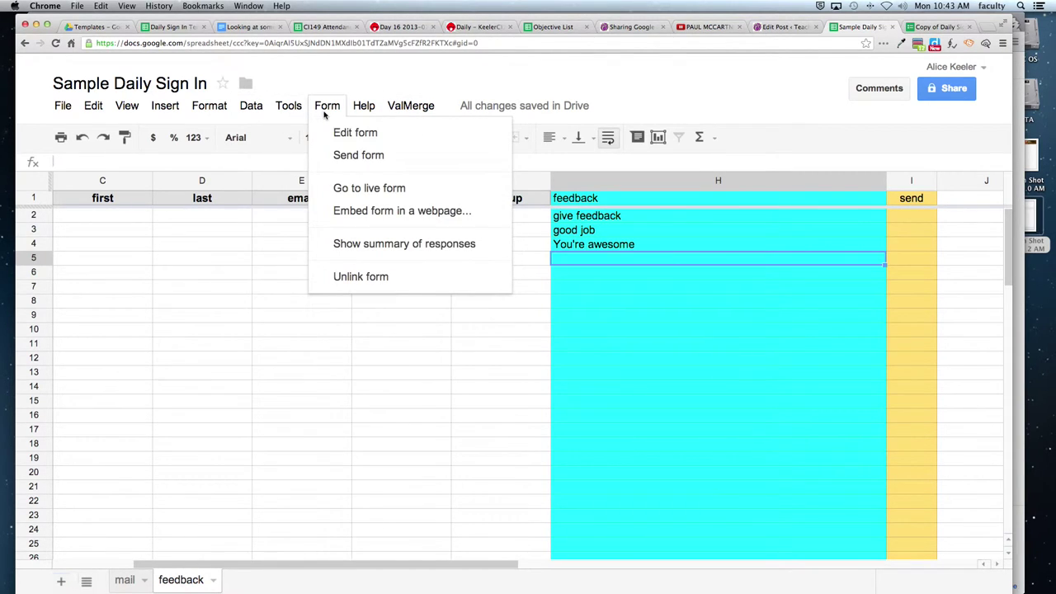
{"action": "left_click", "coordinate": [349, 197]}
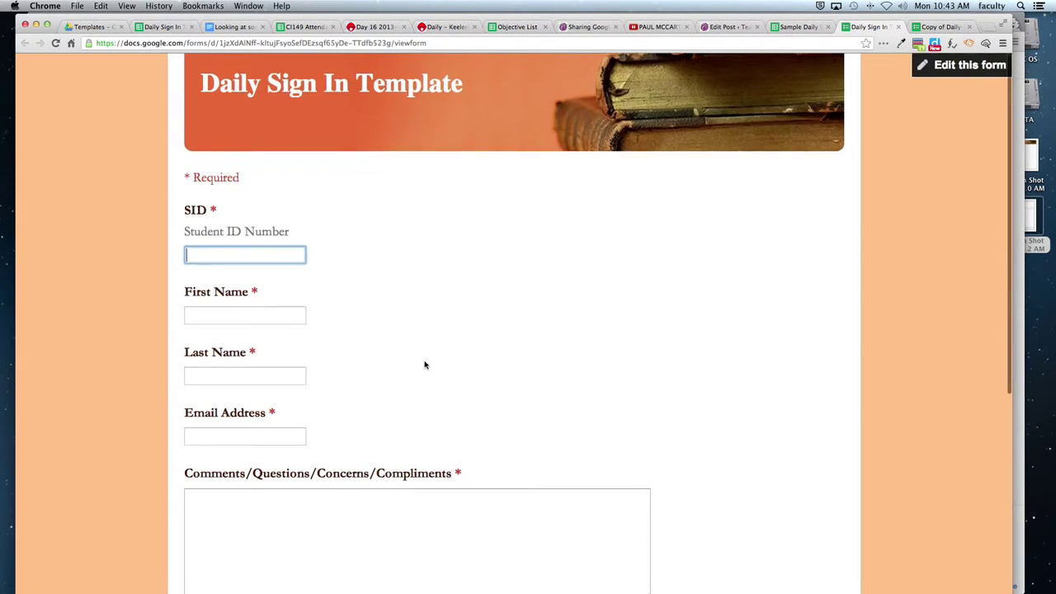
{"action": "scroll", "coordinate": [396, 248], "scroll_direction": "down", "scroll_amount": 1}
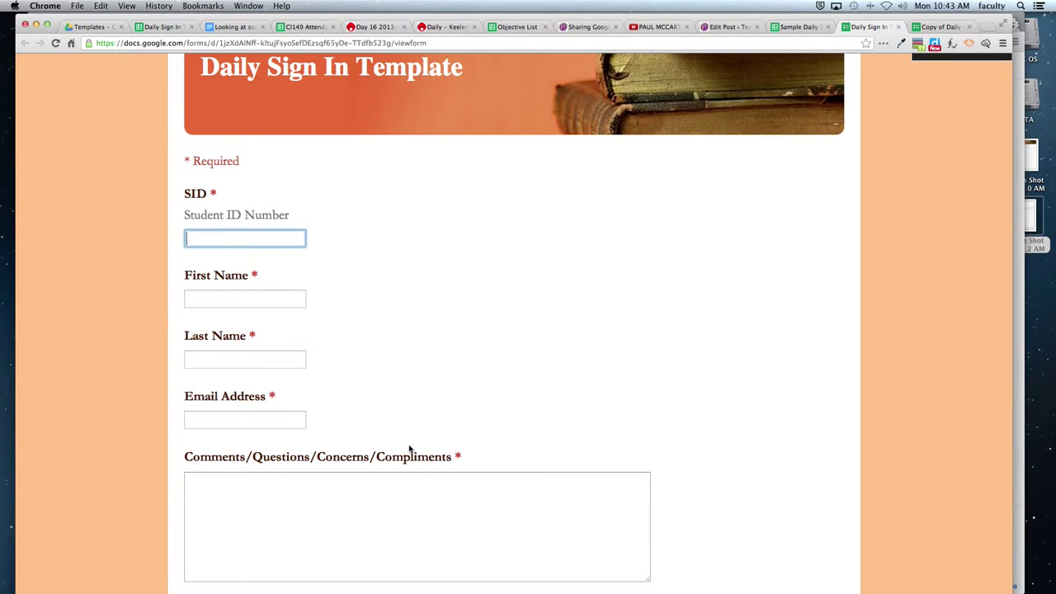
{"action": "left_click", "coordinate": [313, 46]}
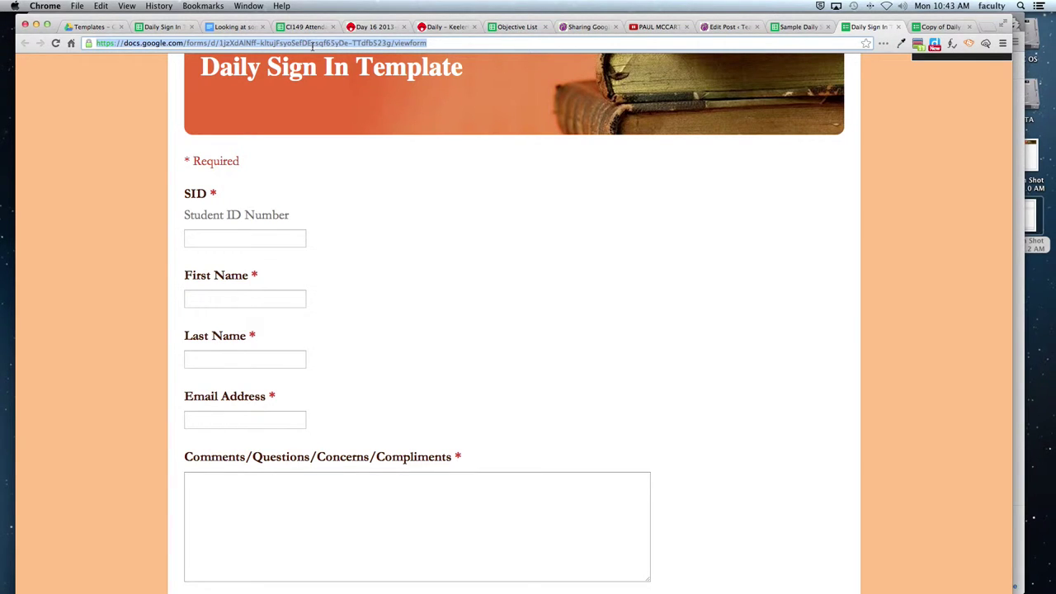
{"action": "left_click", "coordinate": [900, 28]}
{"action": "left_click", "coordinate": [326, 106]}
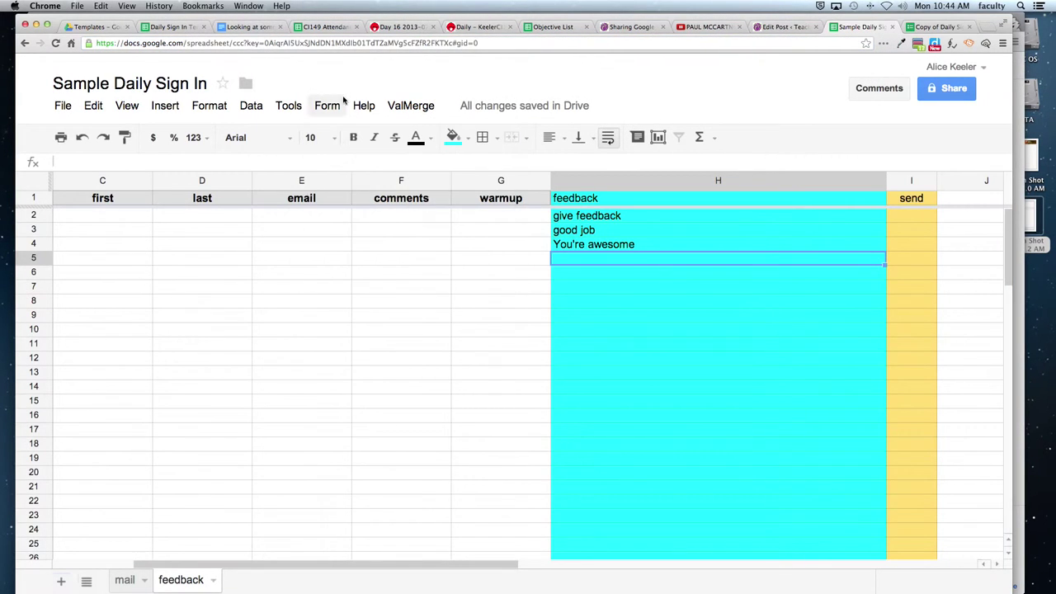
Search the Insert > Script gallery for 'valmerge'.
{"action": "left_click", "coordinate": [328, 107]}
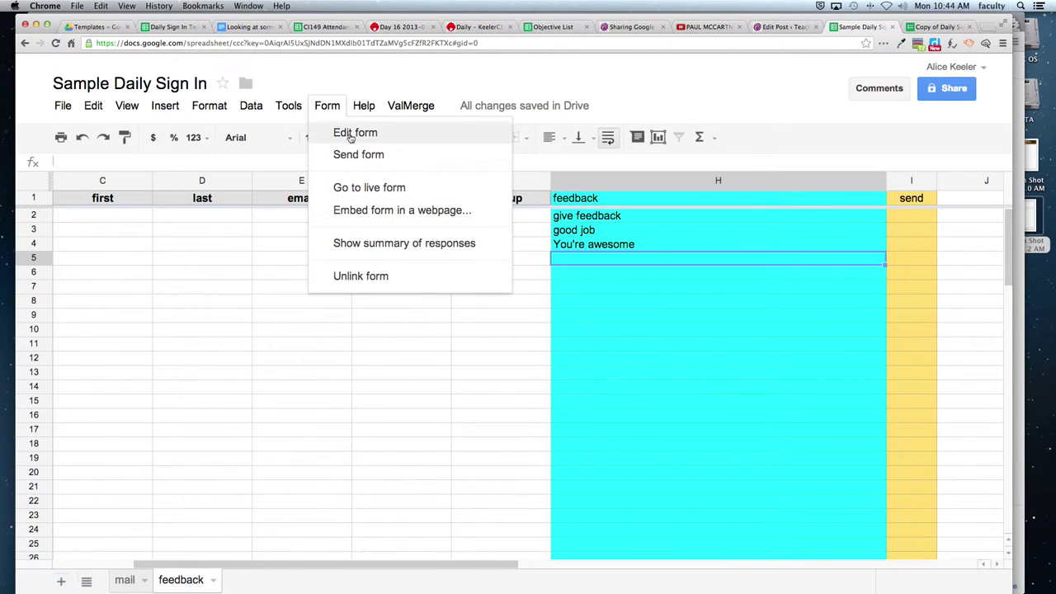
{"action": "mouse_move", "coordinate": [162, 110]}
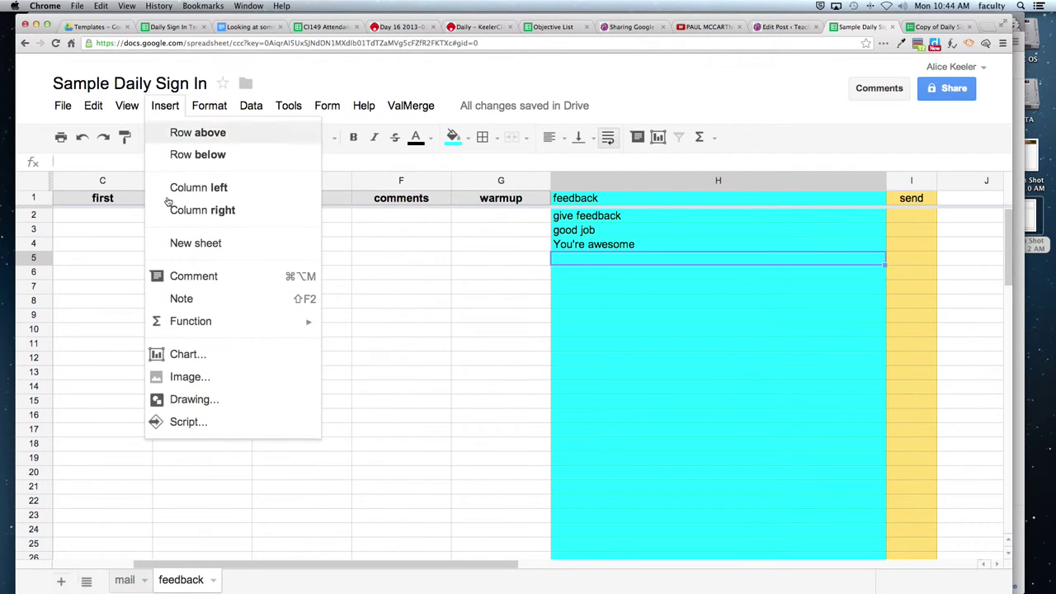
{"action": "left_click", "coordinate": [186, 424]}
{"action": "left_click", "coordinate": [488, 165]}
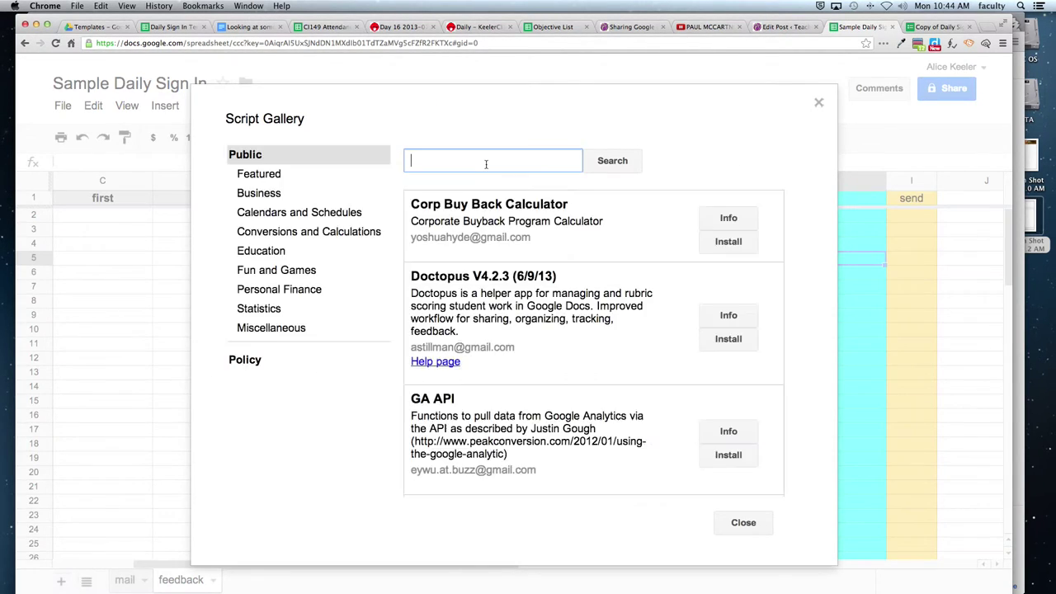
{"action": "type", "text": "valmerge"}
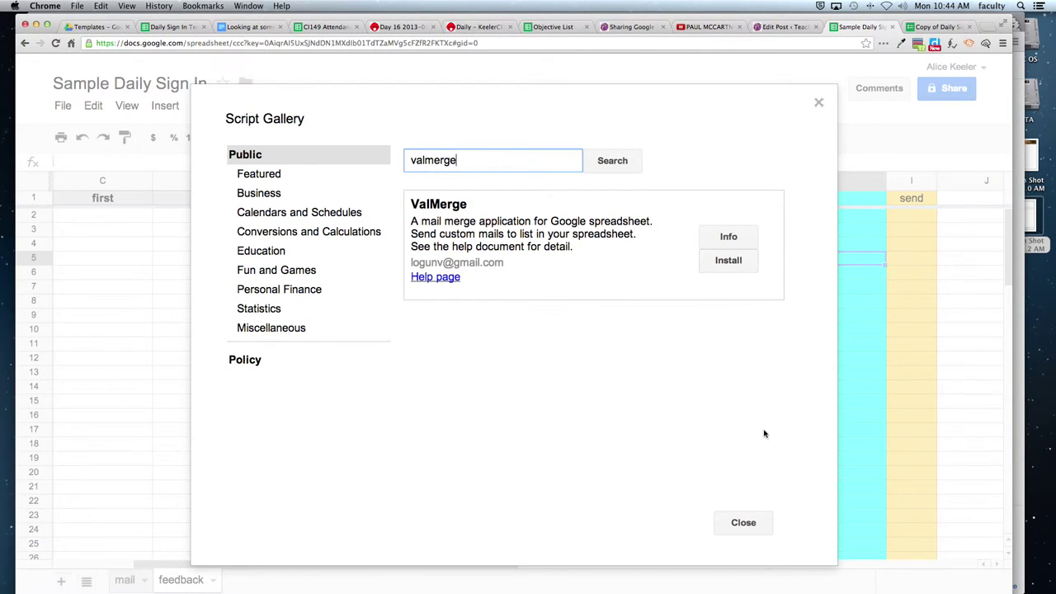
Close the script gallery and run ValMerge > Mail Merge.
{"action": "left_click", "coordinate": [744, 522]}
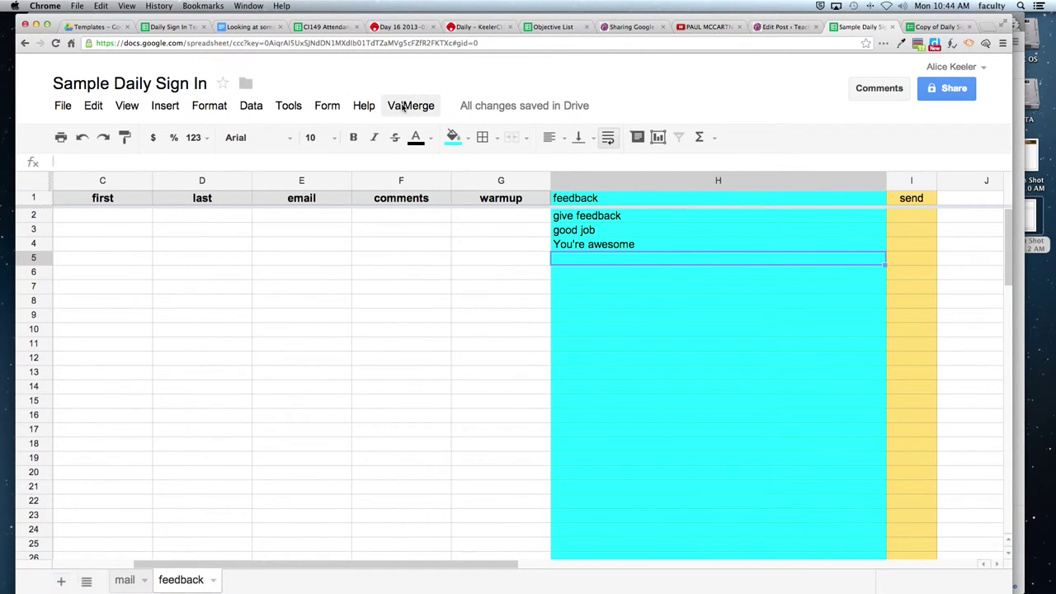
{"action": "left_click", "coordinate": [402, 107]}
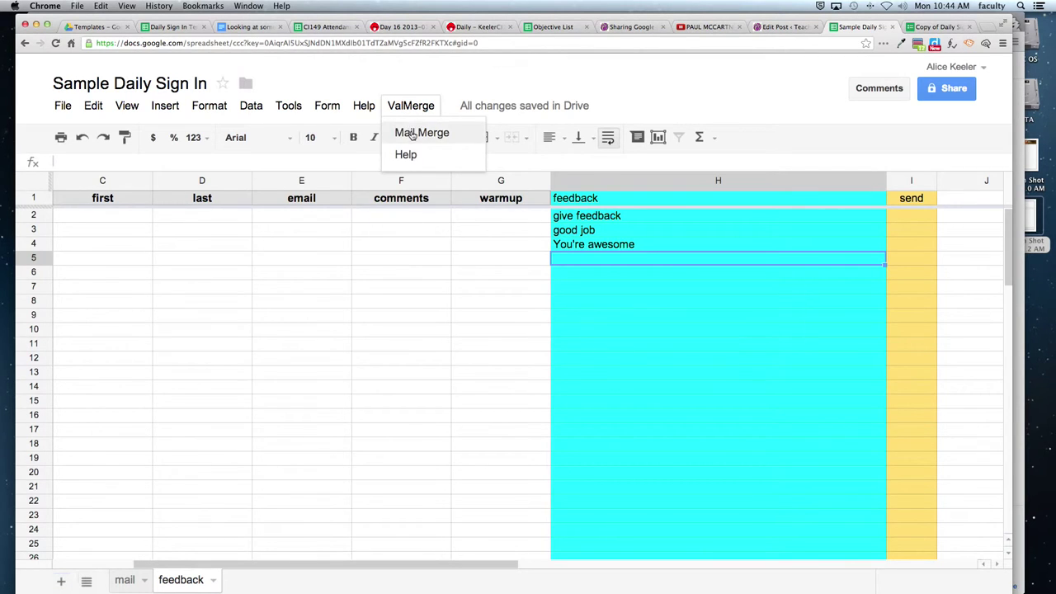
{"action": "left_click", "coordinate": [413, 135]}
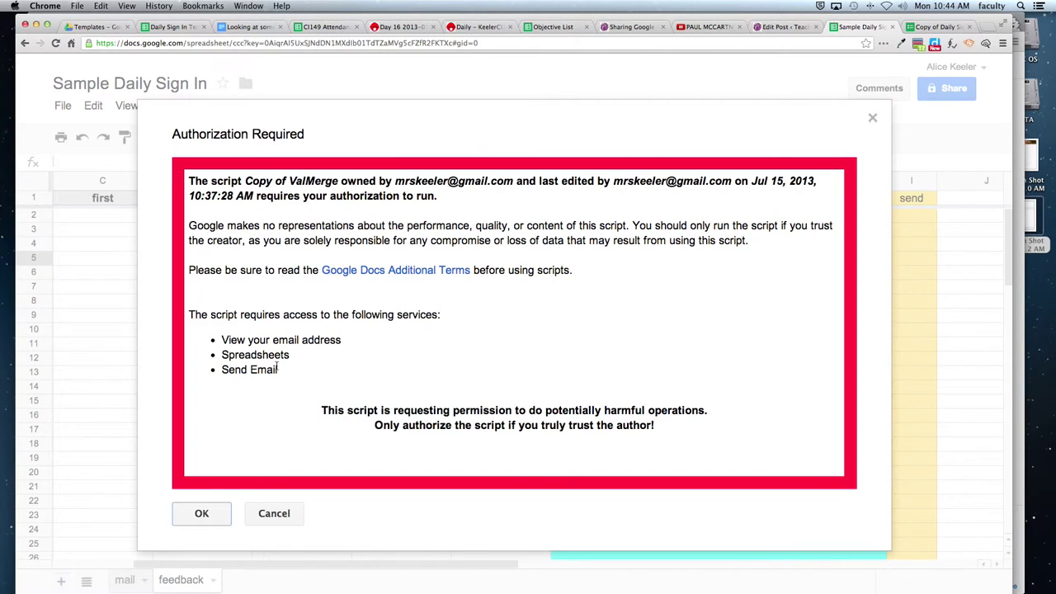
Grant ValMerge the requested authorization and close the authorization status popup.
{"action": "left_click", "coordinate": [202, 515]}
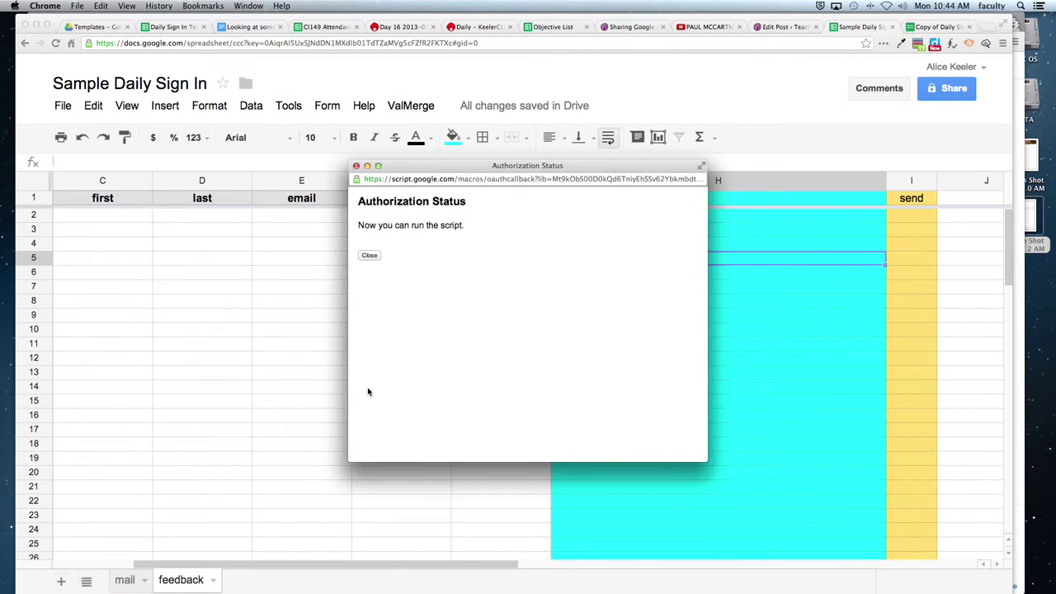
{"action": "left_click", "coordinate": [368, 387]}
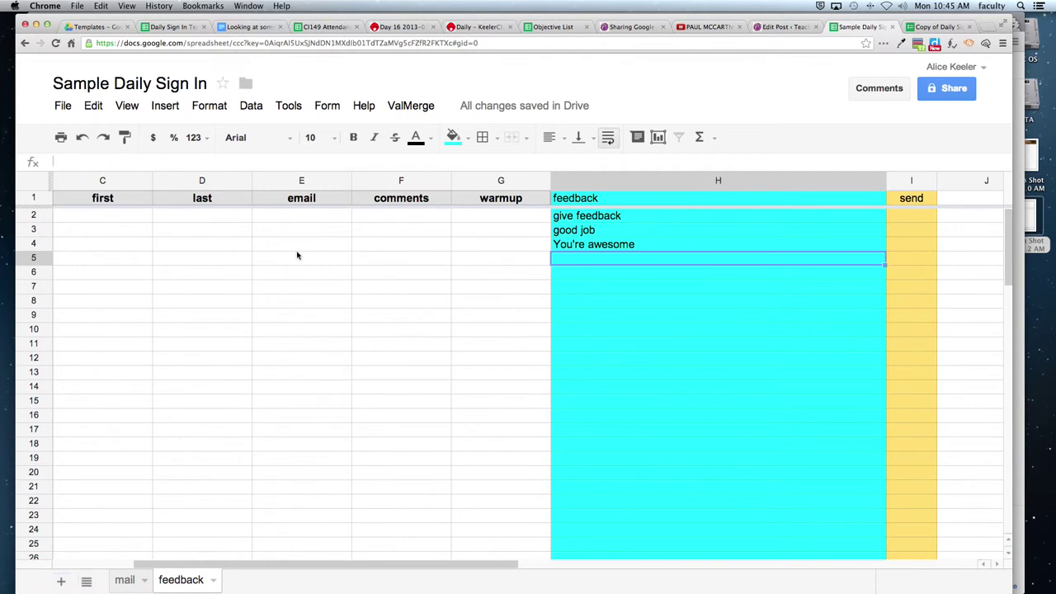
Rerun ValMerge Mail Merge, cancel the template name prompt, dismiss the error, and go to the mail sheet.
{"action": "left_click", "coordinate": [420, 110]}
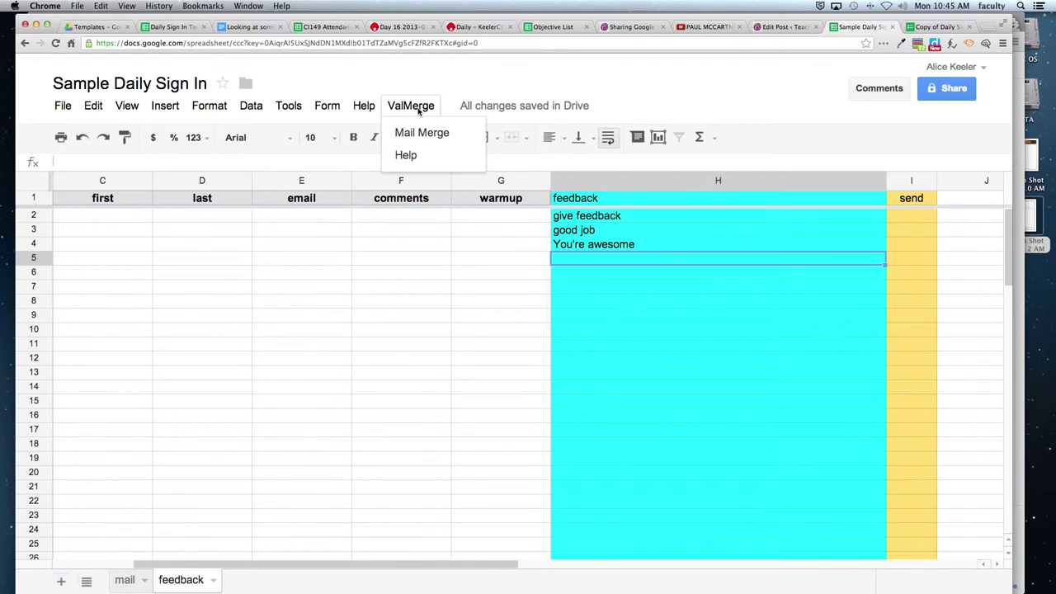
{"action": "left_click", "coordinate": [419, 134]}
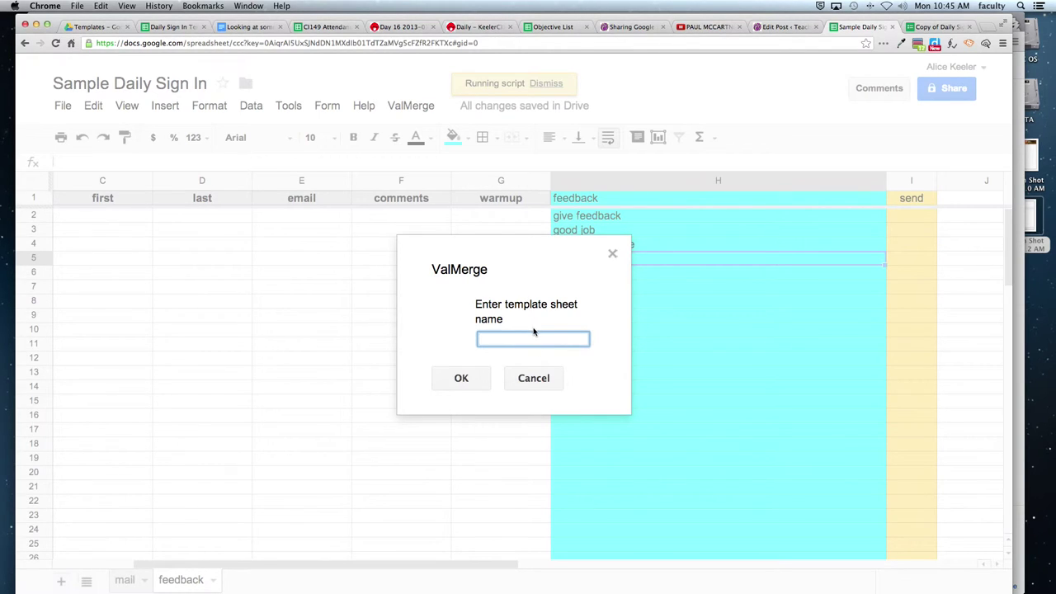
{"action": "left_click", "coordinate": [533, 378]}
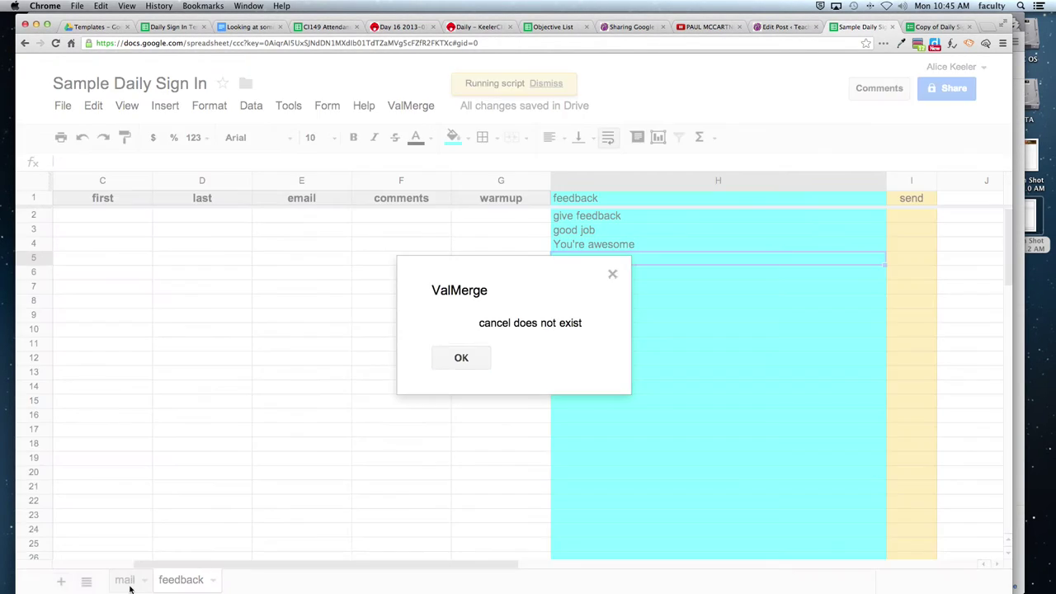
{"action": "left_click", "coordinate": [459, 360]}
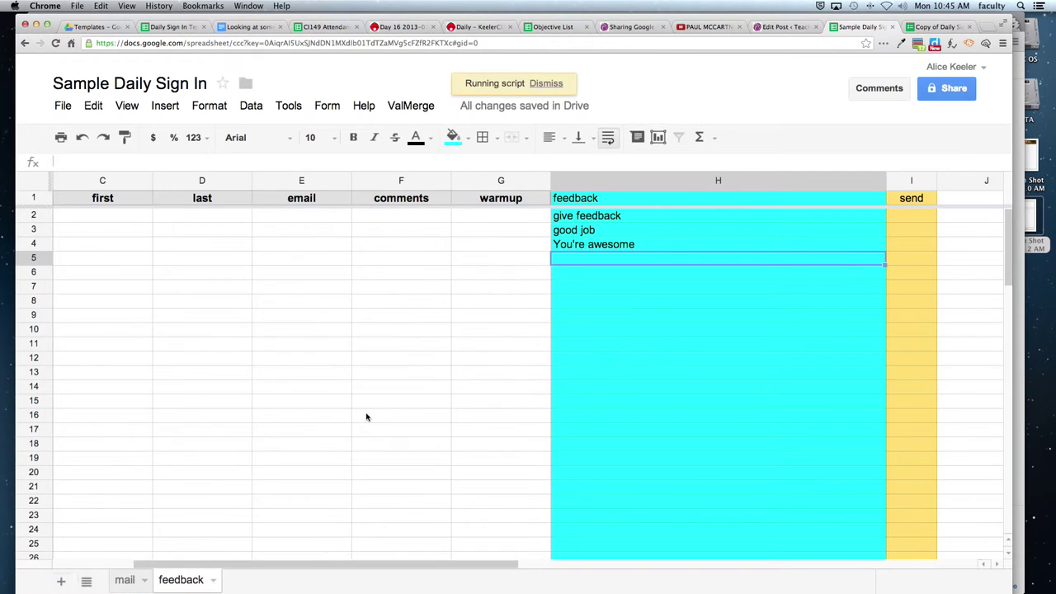
{"action": "left_click", "coordinate": [126, 580]}
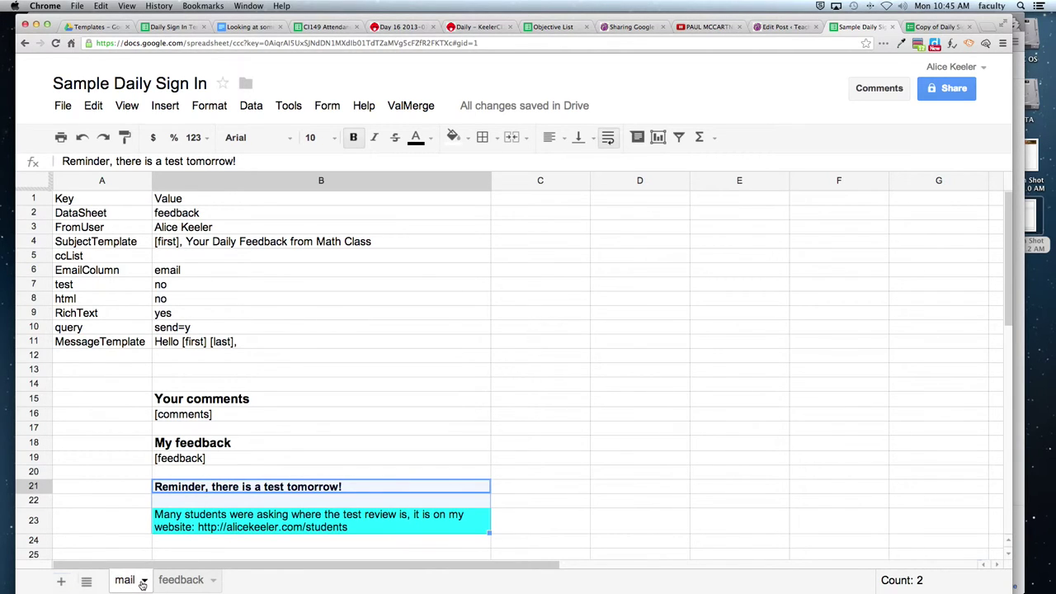
Select the mail sheet's Key/Value settings A1:B12 and run ValMerge Mail Merge again.
{"action": "left_click", "coordinate": [143, 582]}
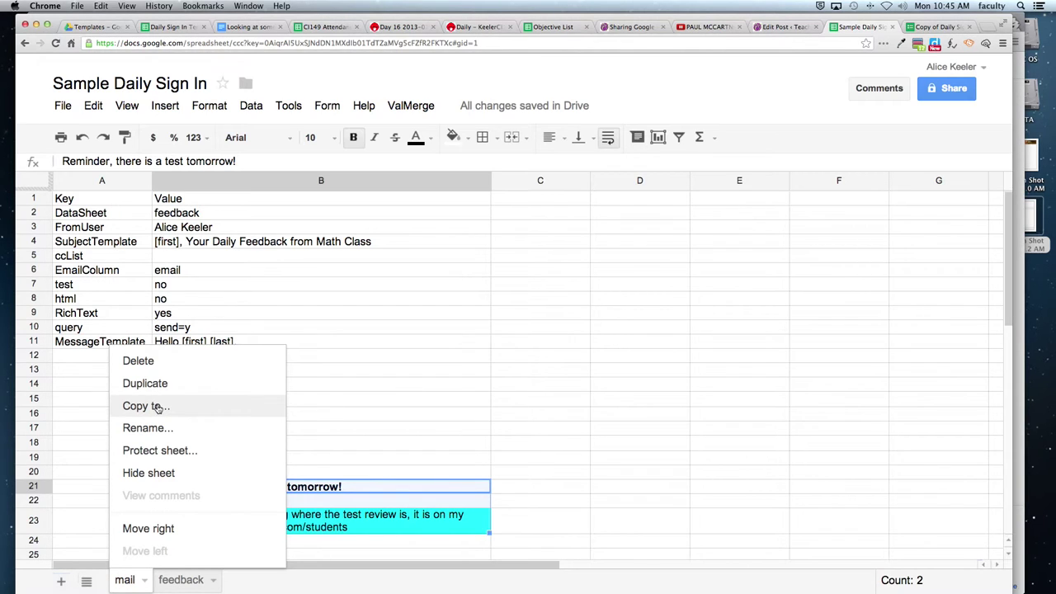
{"action": "left_click", "coordinate": [281, 328]}
{"action": "left_click", "coordinate": [95, 201]}
{"action": "left_click_drag", "start_coordinate": [152, 246], "coordinate": [234, 355]}
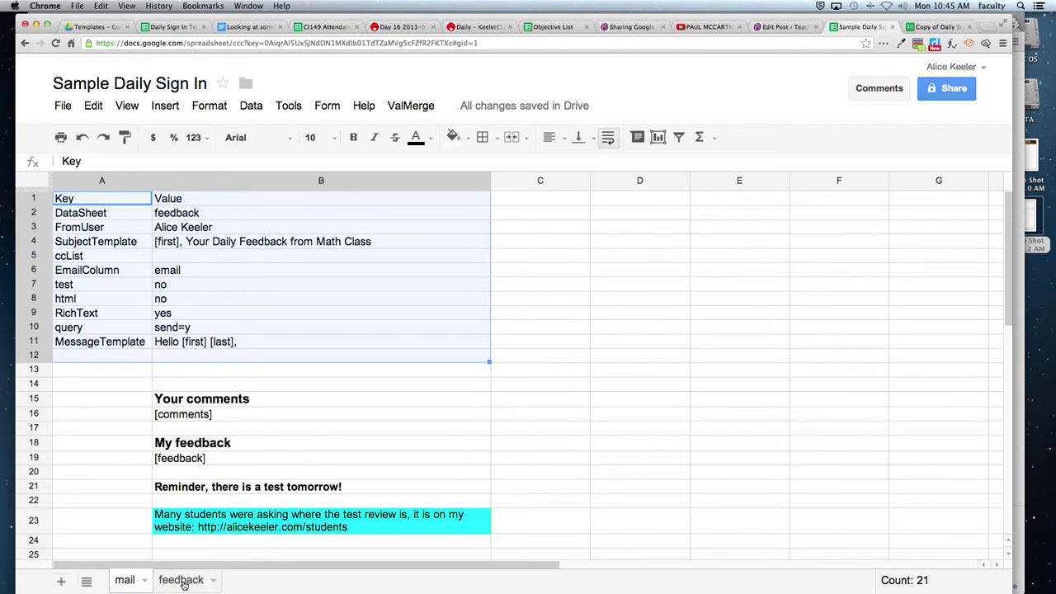
{"action": "left_click", "coordinate": [410, 106]}
{"action": "left_click", "coordinate": [411, 133]}
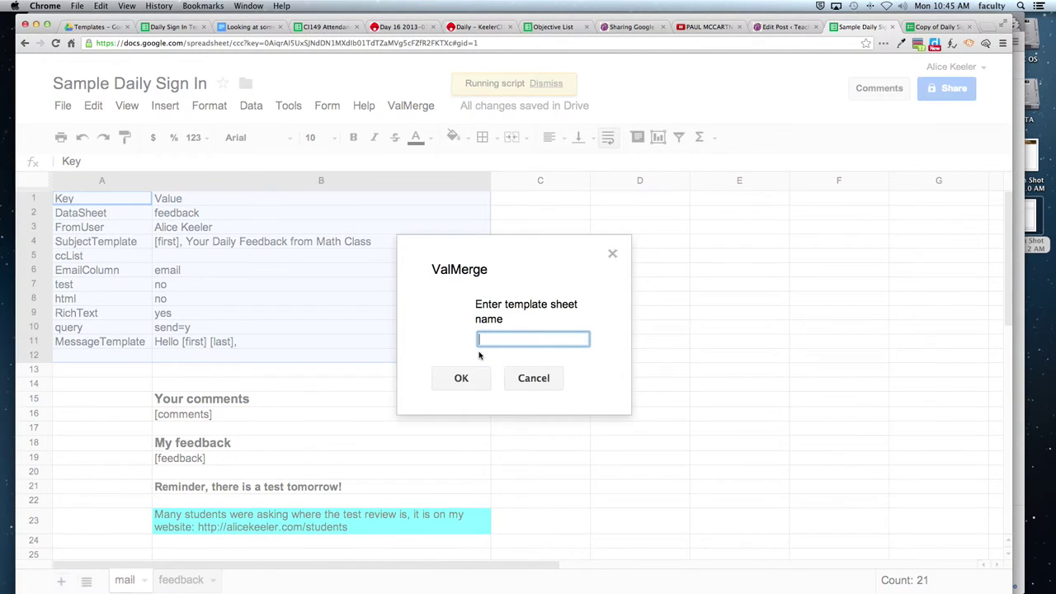
Enter 'mail' as the template sheet, acknowledge the 0-recipients result, and return to the feedback sheet.
{"action": "type", "text": "mail"}
{"action": "left_click", "coordinate": [480, 380]}
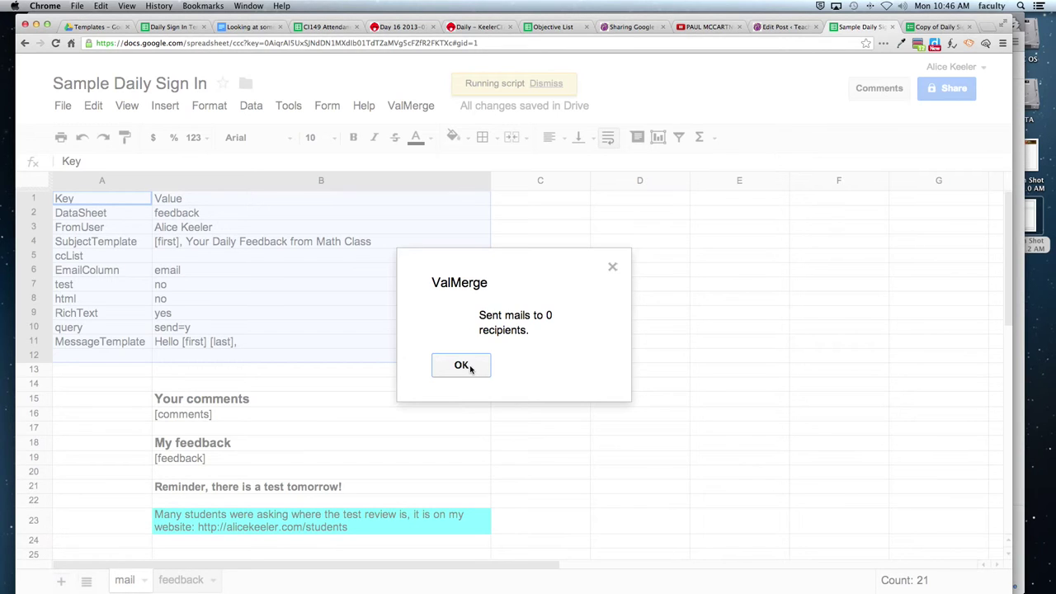
{"action": "left_click", "coordinate": [470, 369]}
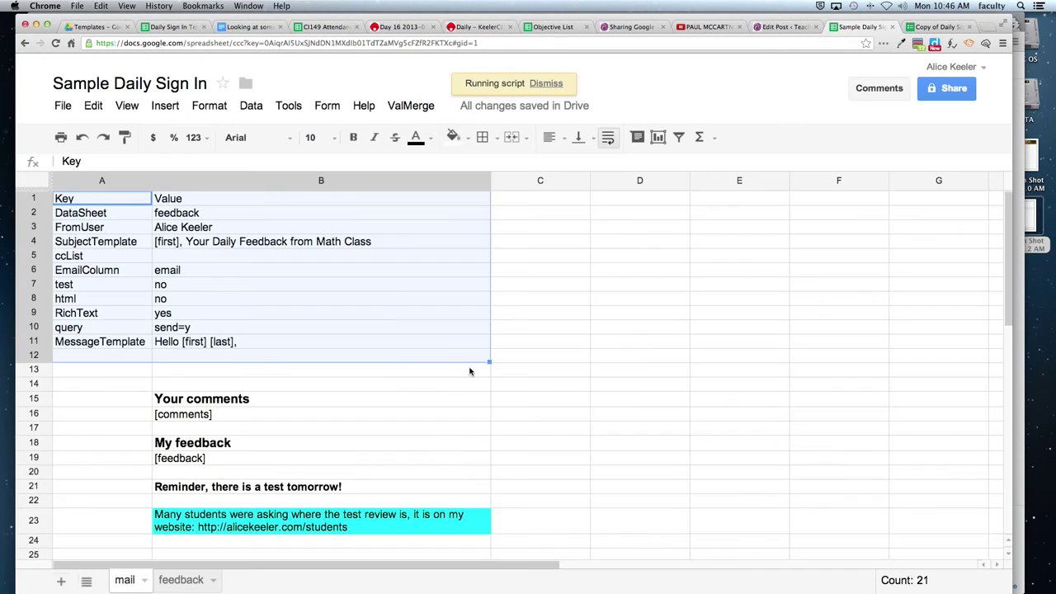
{"action": "left_click", "coordinate": [170, 581]}
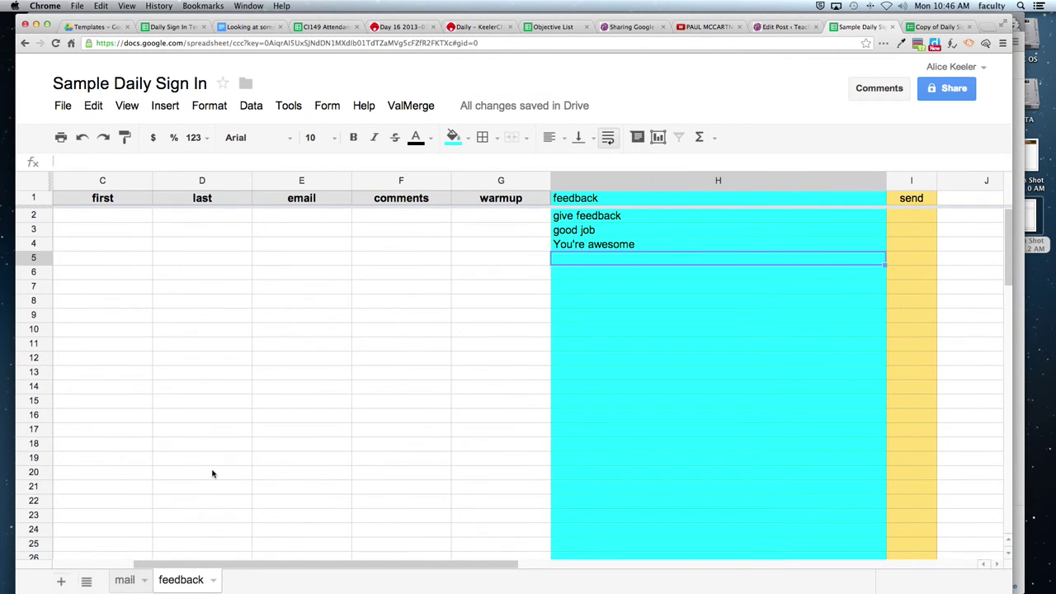
Type a trial email address into E2, edit it, then discard the entry, leaving E2 empty.
{"action": "left_click", "coordinate": [310, 185]}
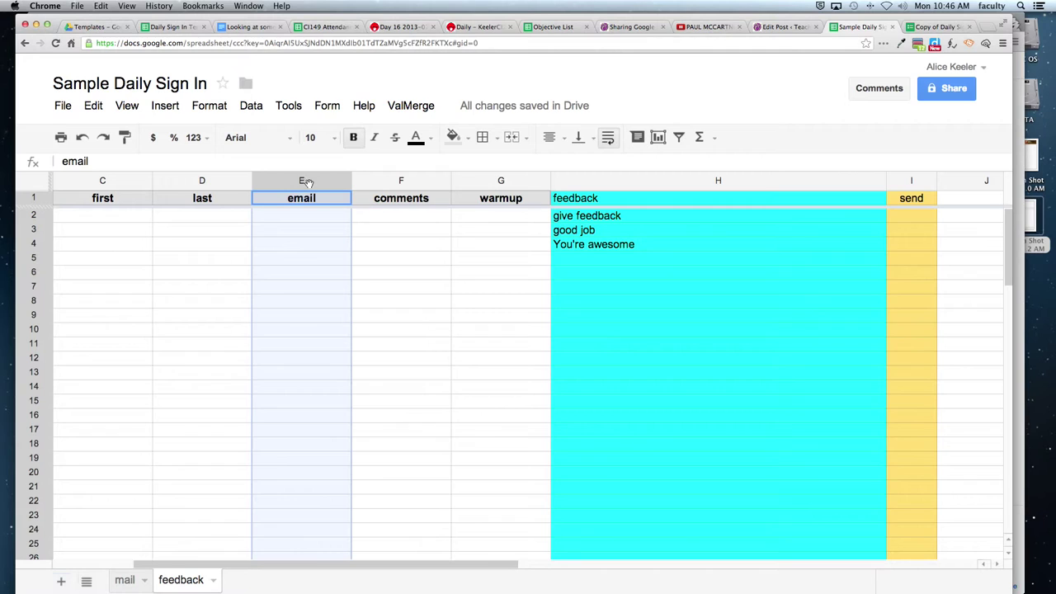
{"action": "left_click", "coordinate": [290, 220]}
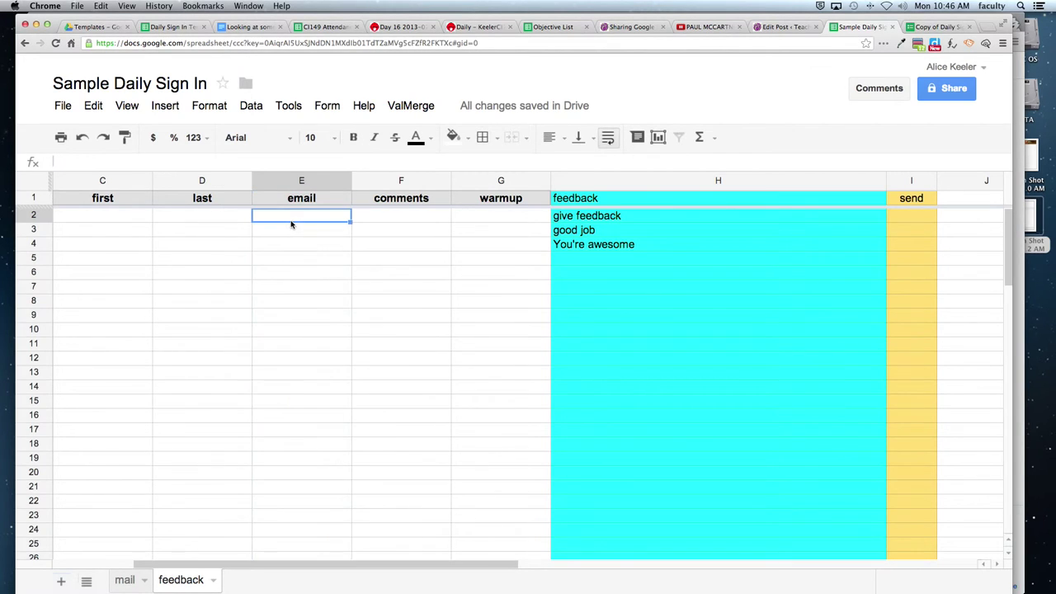
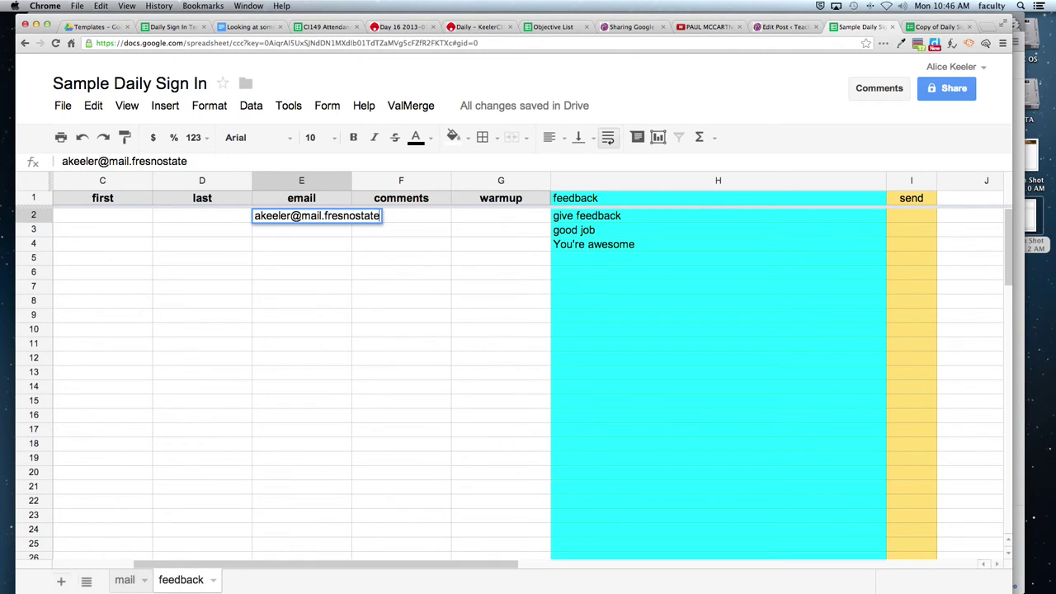
{"action": "left_click_drag", "start_coordinate": [401, 216], "coordinate": [379, 216]}
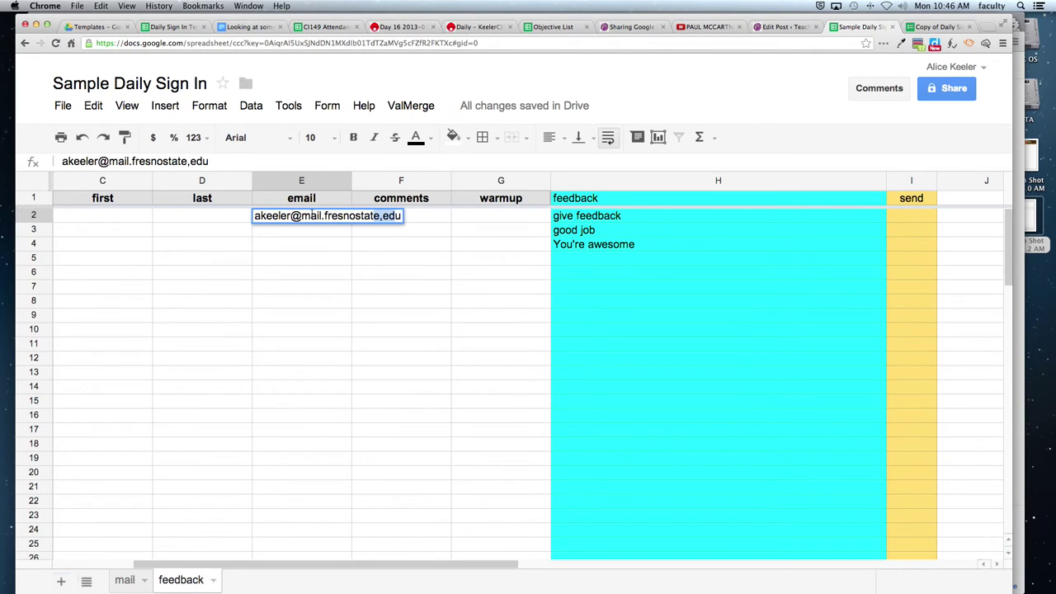
{"action": "left_click", "coordinate": [301, 216]}
{"action": "key", "text": "BackSpace"}
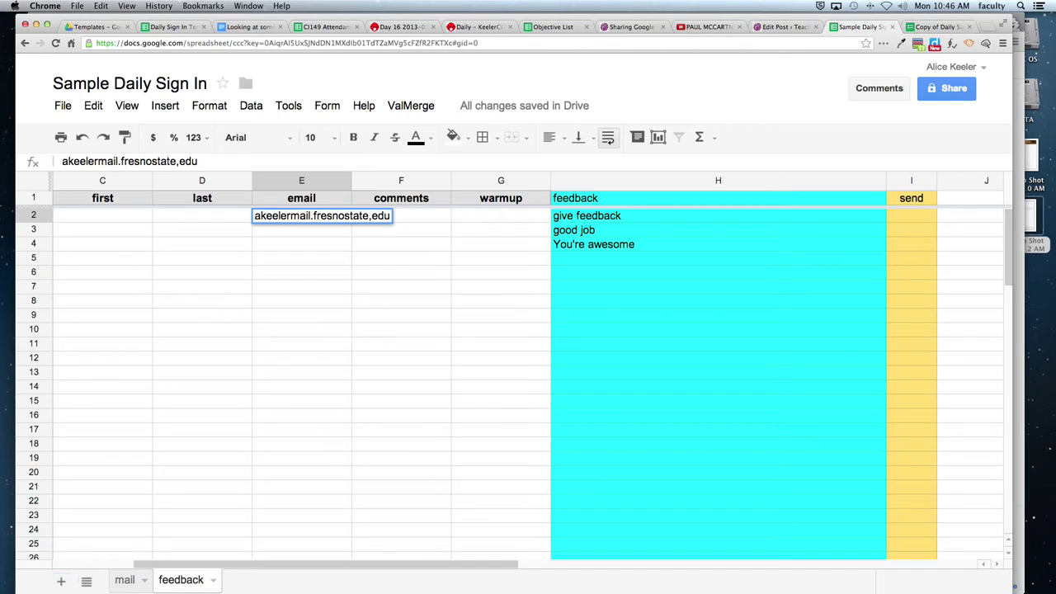
{"action": "key", "text": "Escape"}
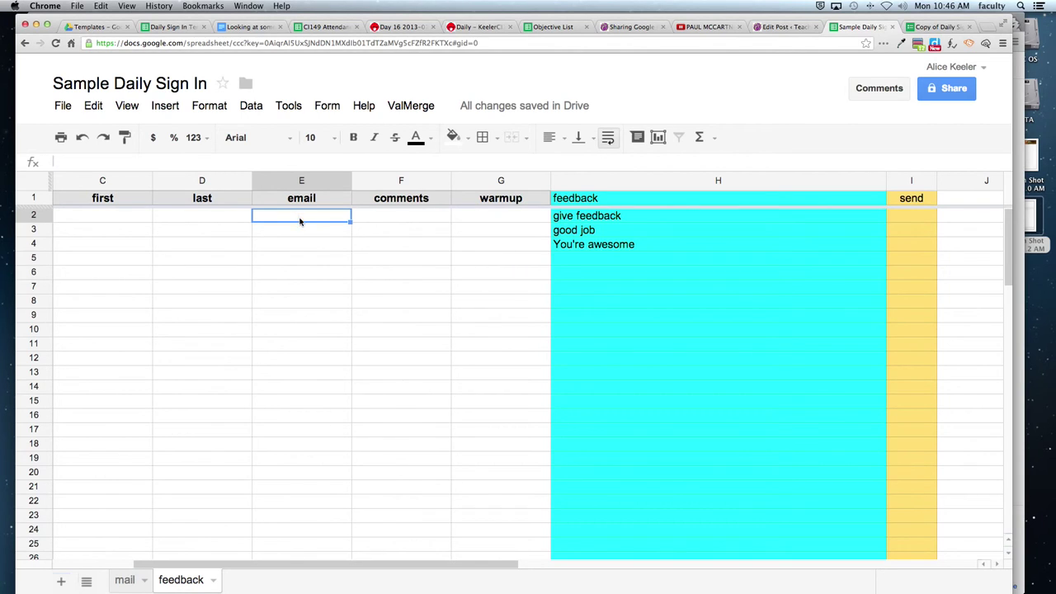
Select E2:E11, step down the empty email cells E2 to E12, and open the ValMerge menu.
{"action": "left_click_drag", "start_coordinate": [302, 219], "coordinate": [302, 345]}
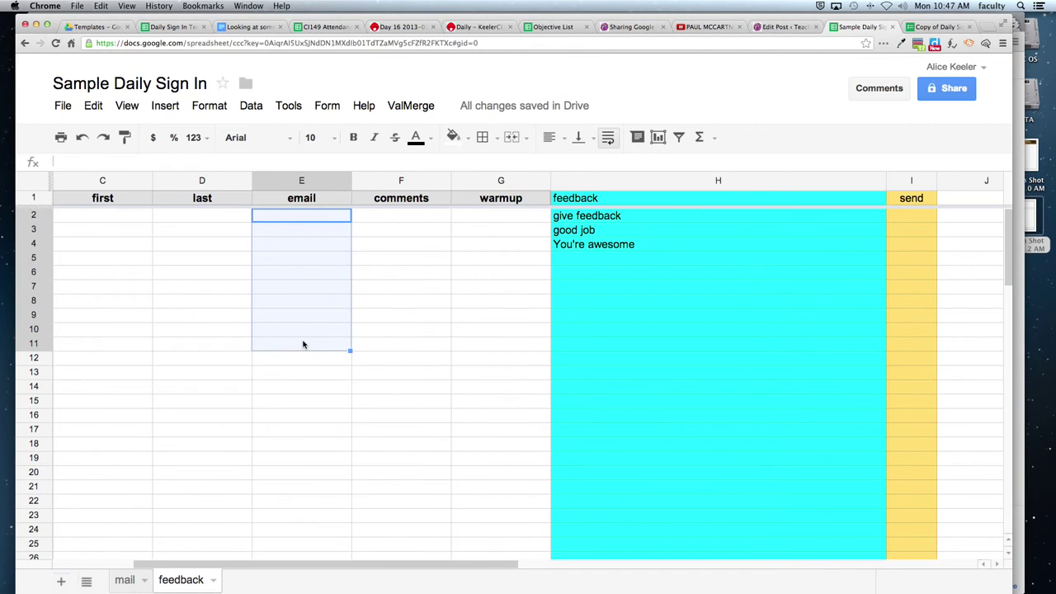
{"action": "left_click", "coordinate": [302, 362]}
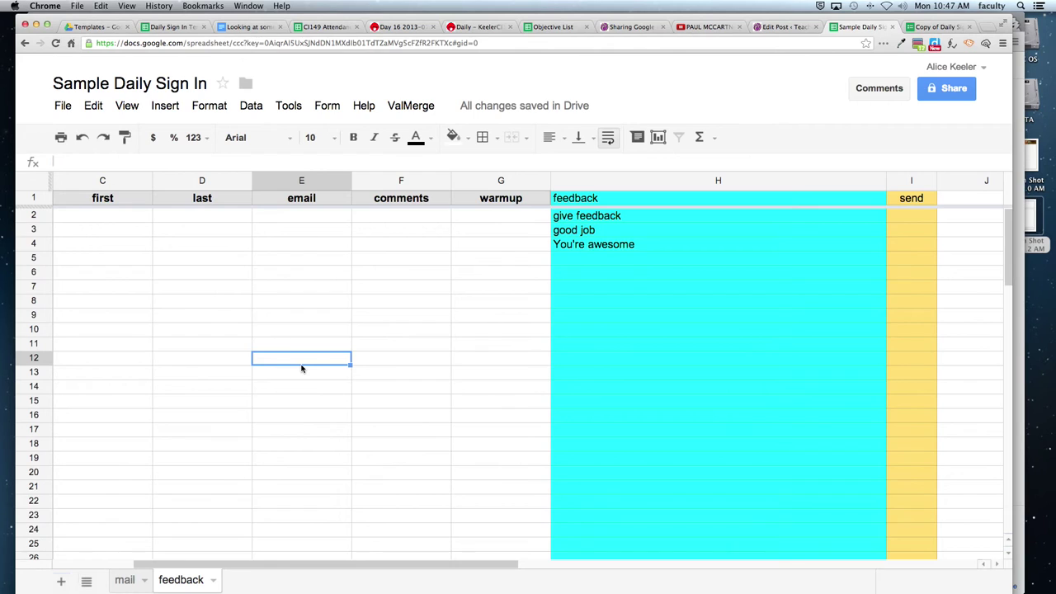
{"action": "left_click", "coordinate": [310, 220]}
{"action": "left_click", "coordinate": [311, 236]}
{"action": "left_click", "coordinate": [311, 243]}
{"action": "left_click", "coordinate": [310, 258]}
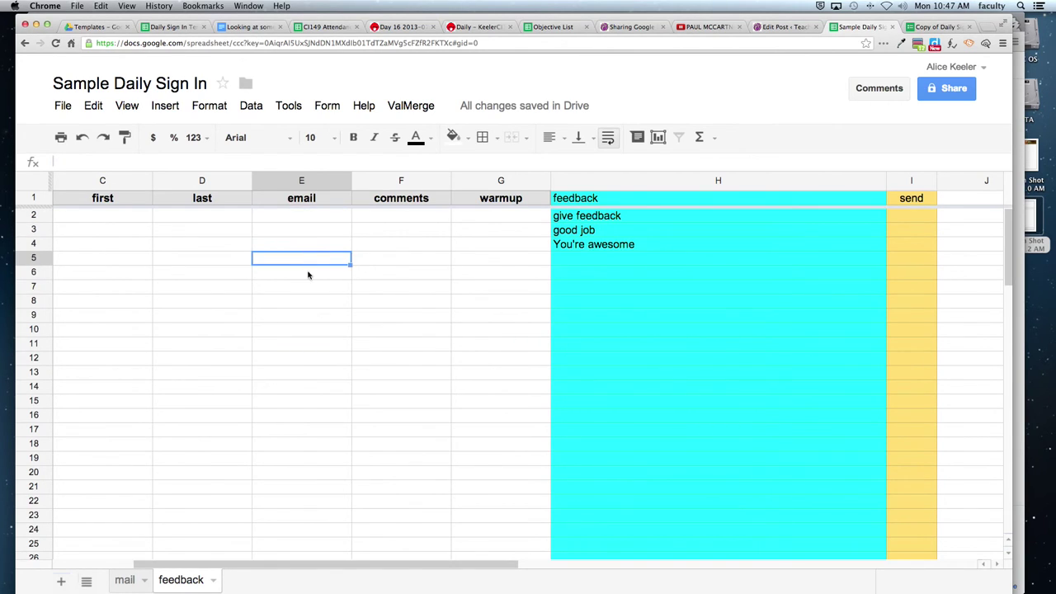
{"action": "left_click", "coordinate": [308, 272]}
{"action": "left_click", "coordinate": [308, 287]}
{"action": "left_click", "coordinate": [308, 305]}
{"action": "left_click", "coordinate": [309, 317]}
{"action": "left_click", "coordinate": [309, 331]}
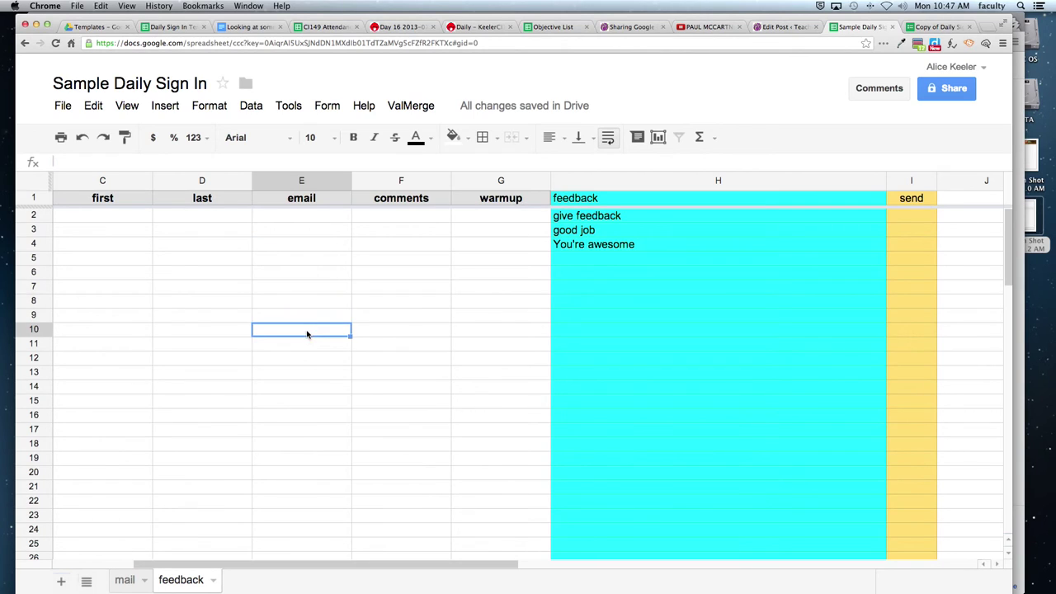
{"action": "left_click", "coordinate": [309, 345]}
{"action": "left_click", "coordinate": [307, 360]}
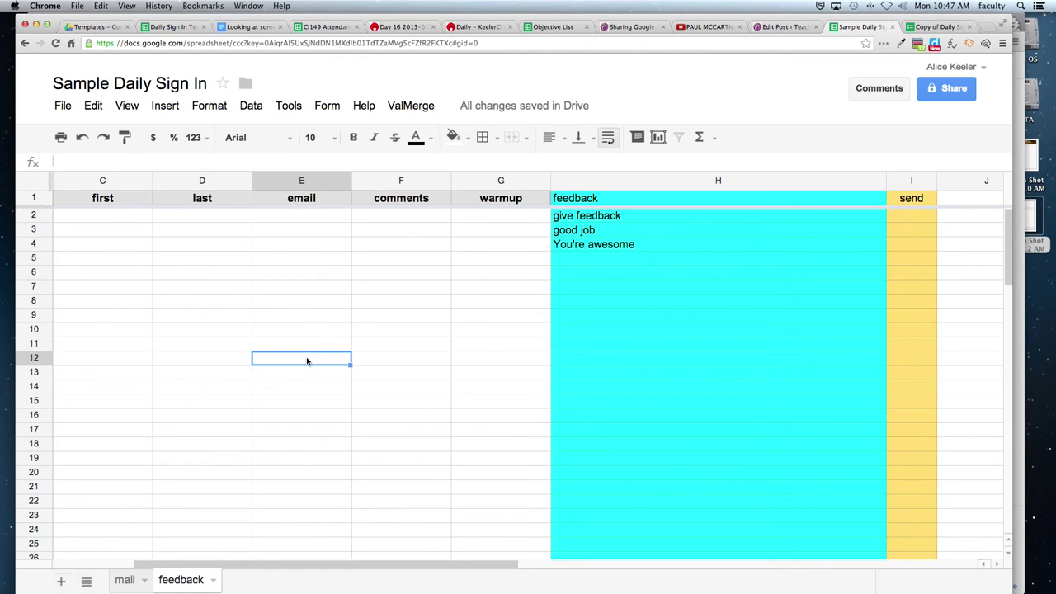
{"action": "left_click", "coordinate": [410, 107]}
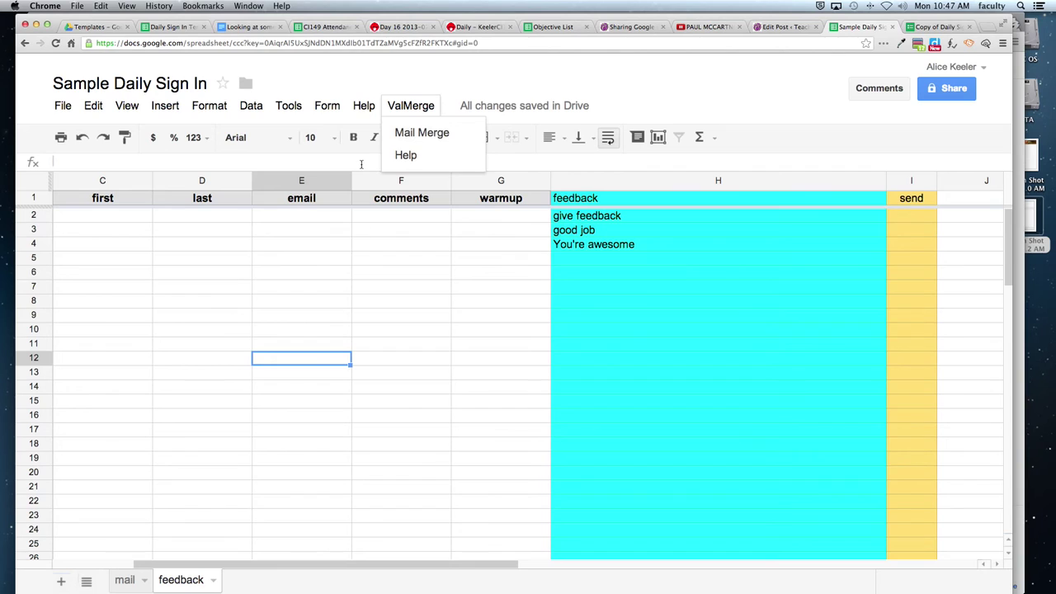
Close the ValMerge menu and select the empty email cells E2:E11.
{"action": "left_click_drag", "start_coordinate": [322, 214], "coordinate": [300, 347]}
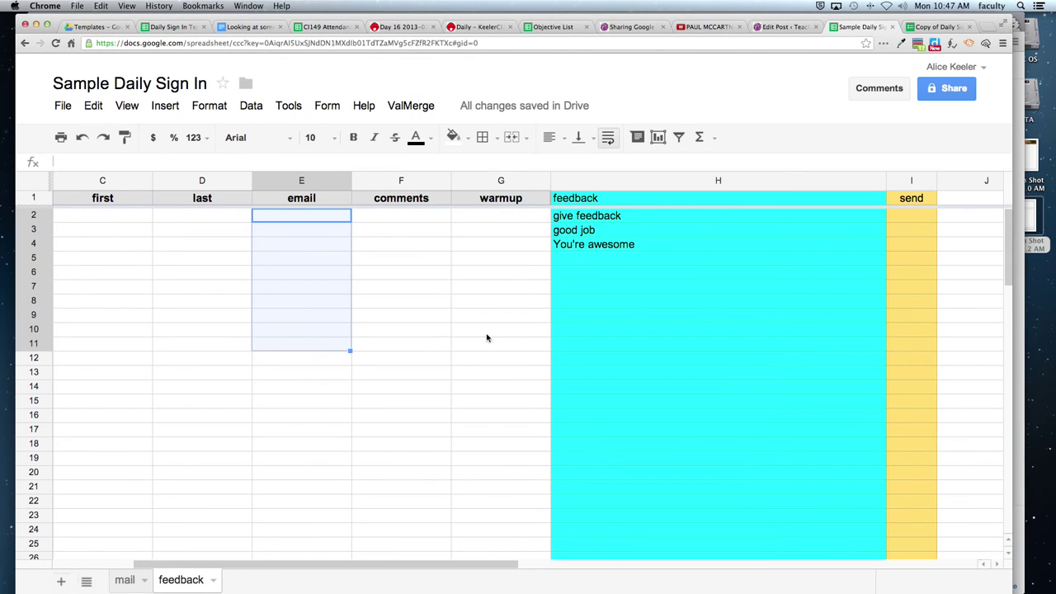
{"action": "left_click", "coordinate": [906, 217]}
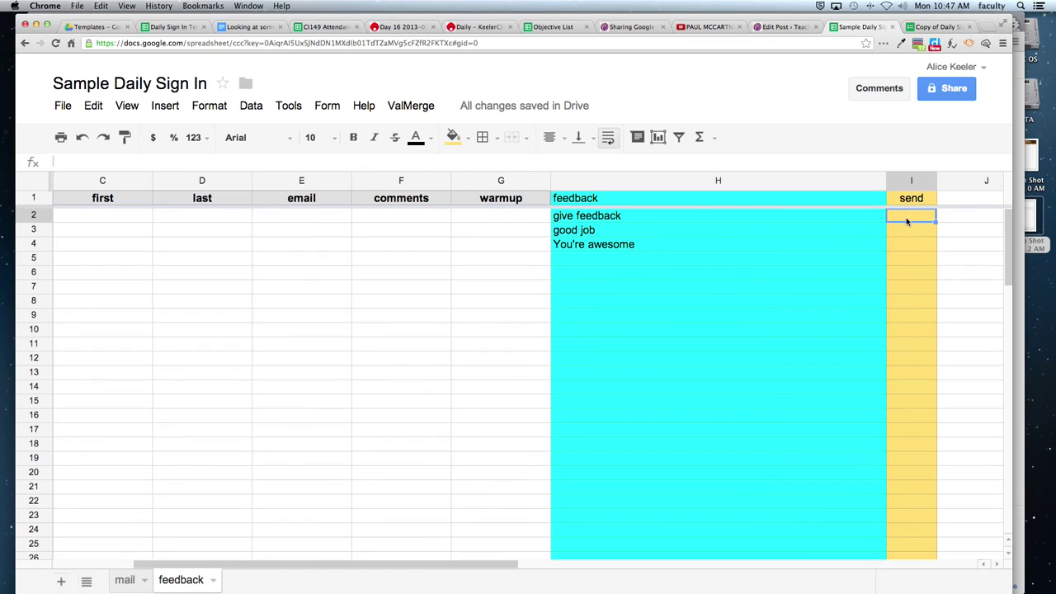
{"action": "type", "text": "y"}
{"action": "key", "text": "Return"}
{"action": "type", "text": "y"}
{"action": "key", "text": "Return"}
{"action": "type", "text": "y"}
{"action": "key", "text": "Return"}
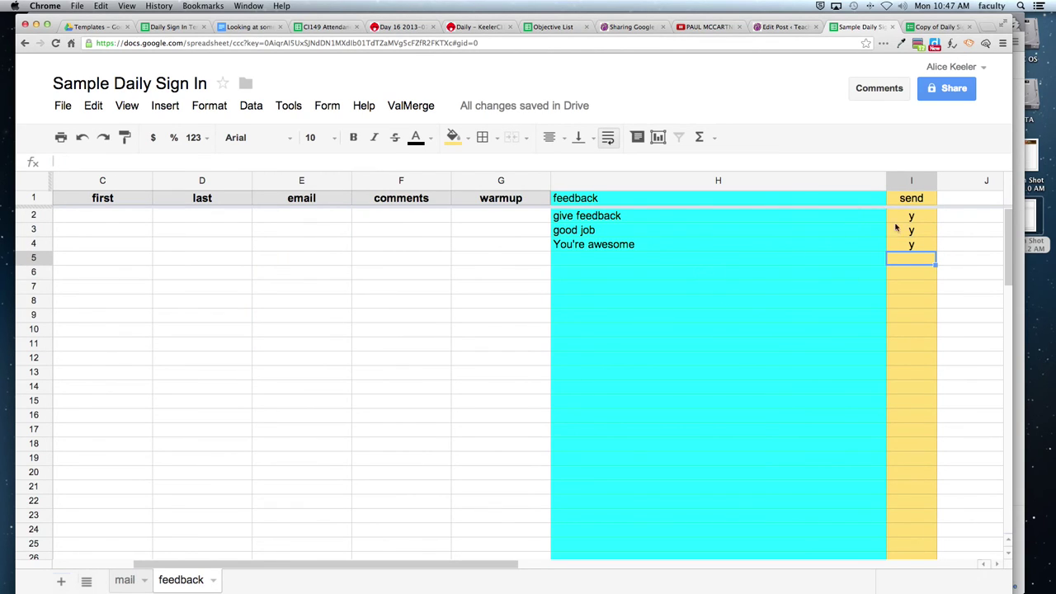
{"action": "left_click_drag", "start_coordinate": [907, 218], "coordinate": [905, 250]}
{"action": "key", "text": "Delete"}
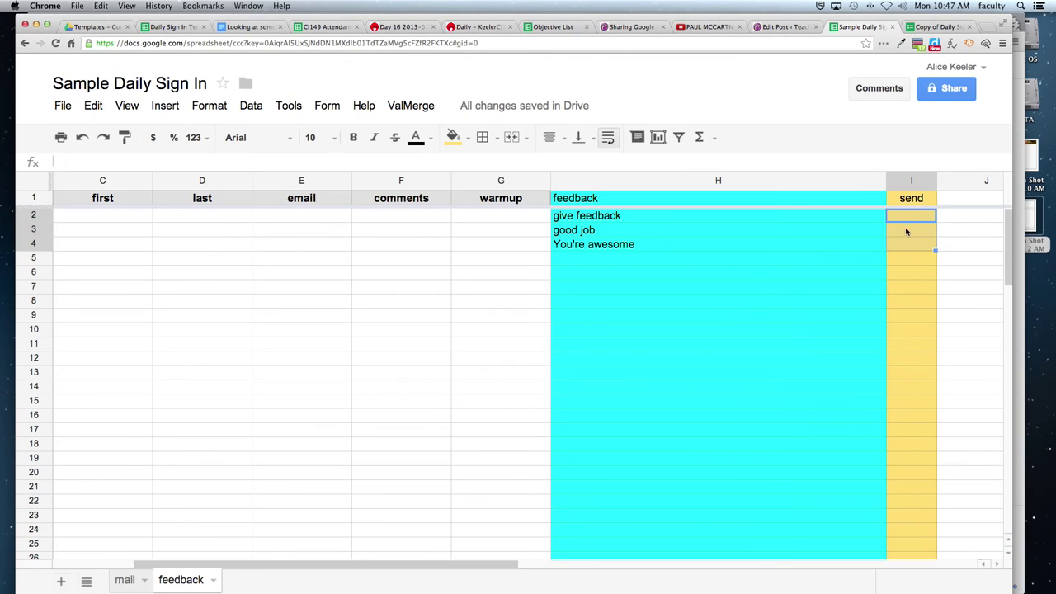
{"action": "left_click", "coordinate": [907, 217]}
{"action": "type", "text": "sent"}
{"action": "key", "text": "Return"}
{"action": "type", "text": "sent"}
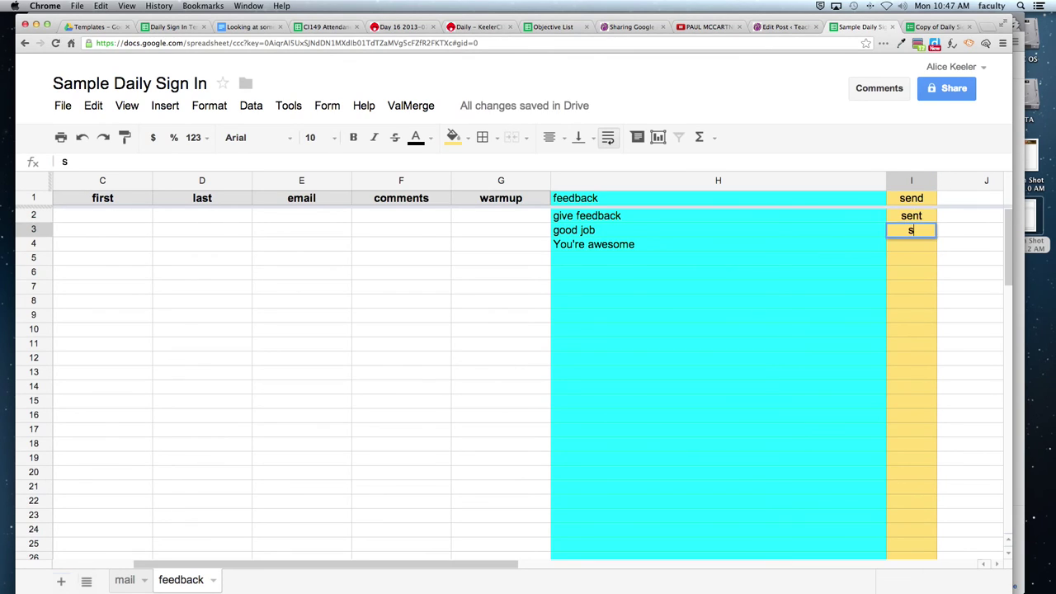
{"action": "key", "text": "Return"}
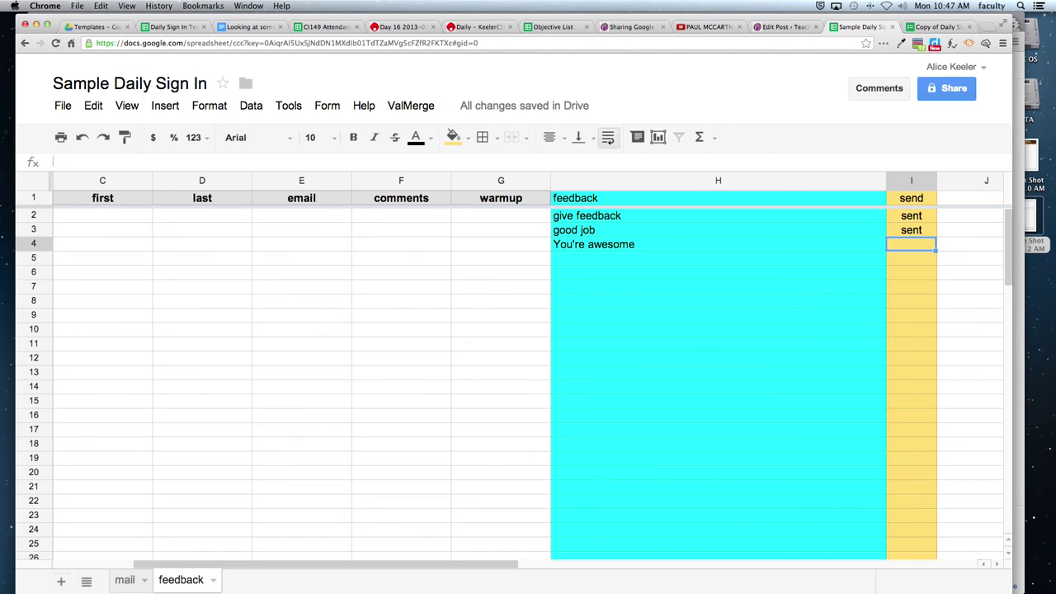
{"action": "key", "text": "super+z"}
{"action": "key", "text": "super+z"}
{"action": "key", "text": "super+z"}
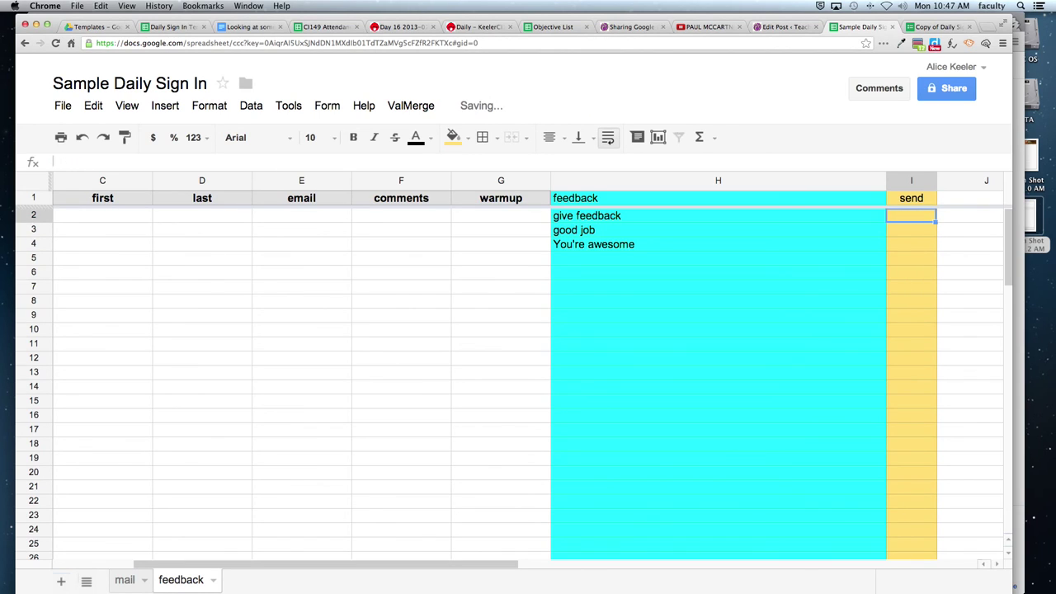